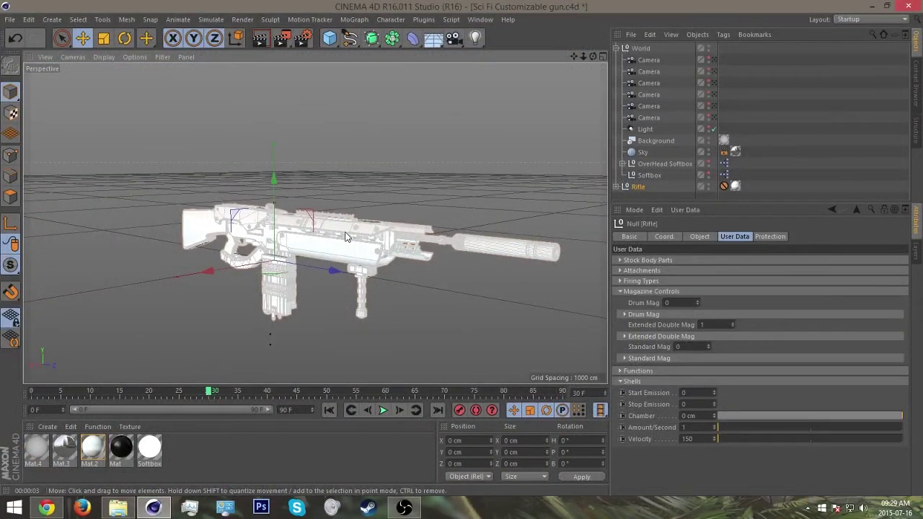
- Swap the rifle's magazine by setting Extended Double Mag to 0 and Drum Mag to 1
{"action": "left_click_drag", "start_coordinate": [359, 194], "coordinate": [603, 272], "text": "alt"}
{"action": "scroll", "coordinate": [373, 254], "scroll_direction": "up", "scroll_amount": 4}
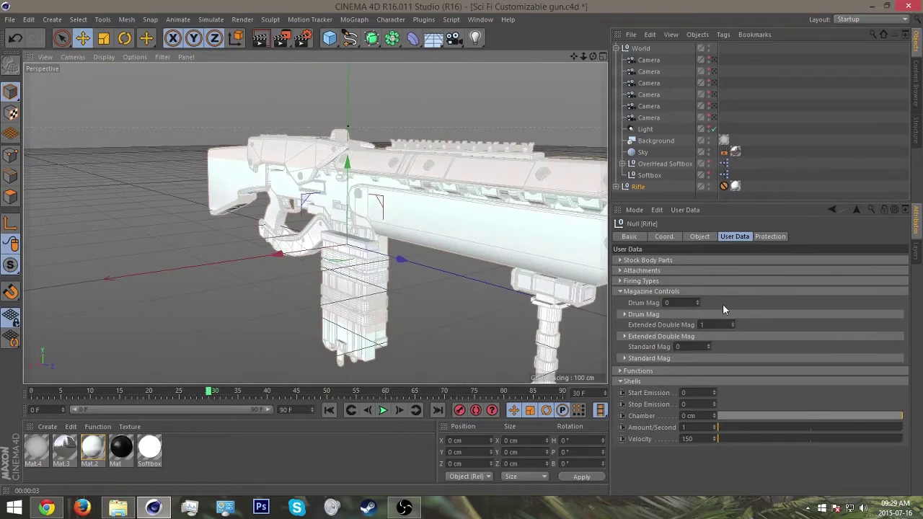
{"action": "left_click", "coordinate": [733, 327]}
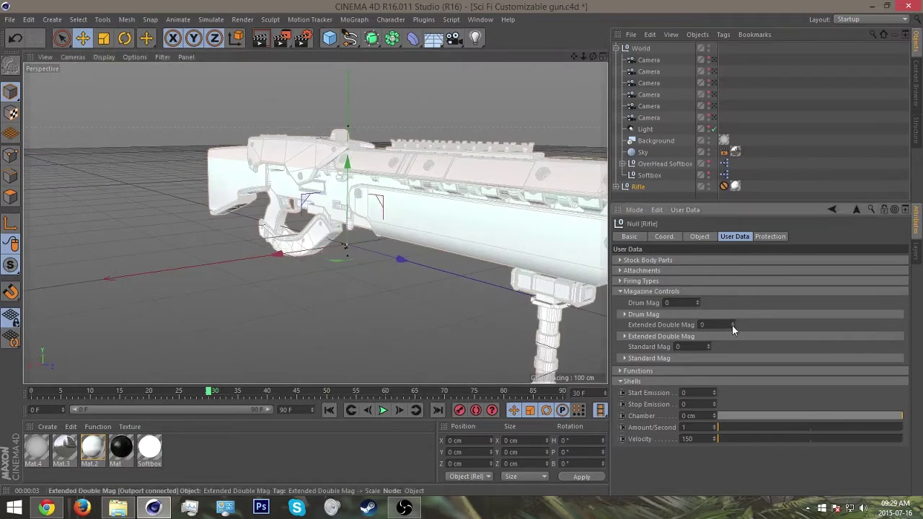
{"action": "left_click", "coordinate": [697, 302]}
{"action": "left_click_drag", "start_coordinate": [421, 245], "coordinate": [364, 243], "text": "alt"}
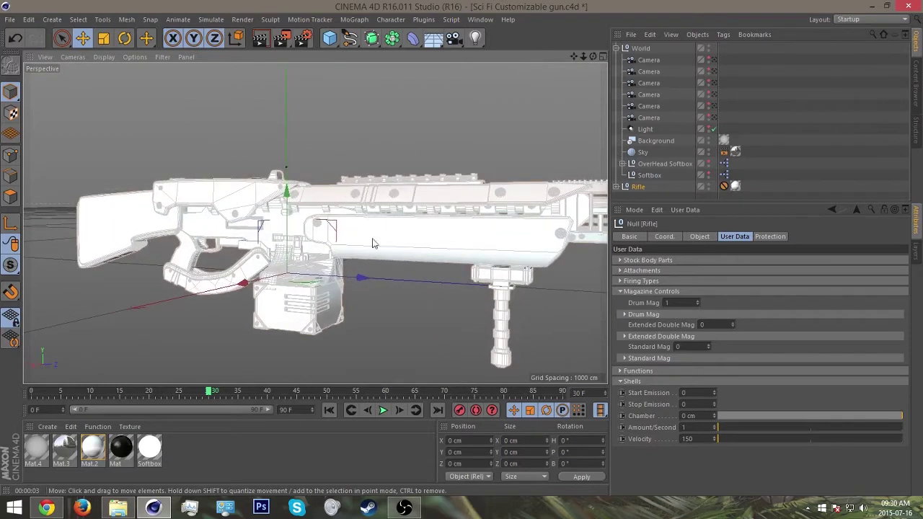
{"action": "left_click_drag", "start_coordinate": [358, 241], "coordinate": [375, 243], "text": "alt"}
- Set Holo Display and Laser to 1 in the rifle's Left Barrel attachments and expand the Laser Controls
{"action": "left_click", "coordinate": [621, 271]}
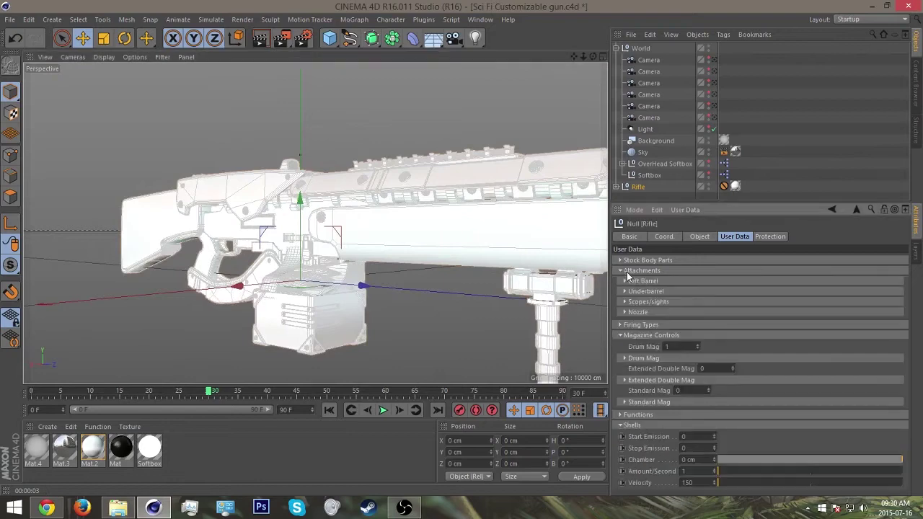
{"action": "left_click", "coordinate": [625, 282]}
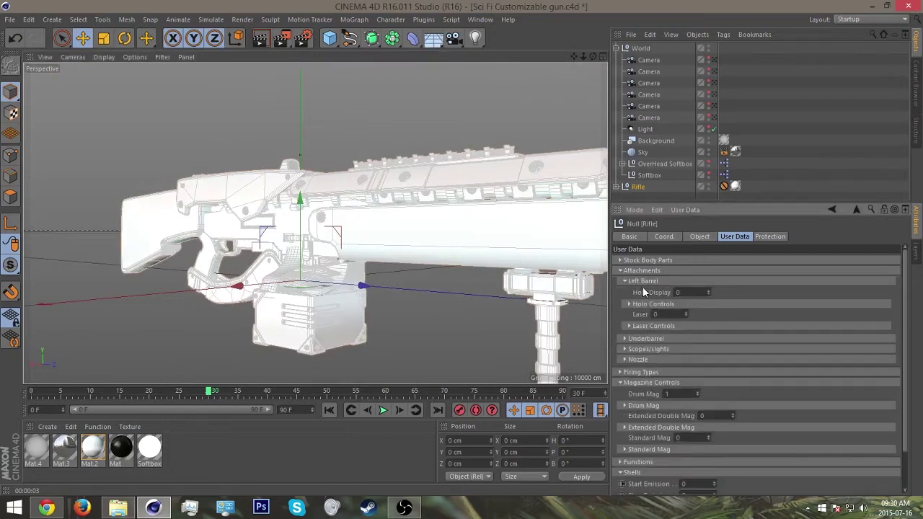
{"action": "left_click", "coordinate": [709, 290]}
{"action": "left_click_drag", "start_coordinate": [303, 148], "coordinate": [342, 279], "text": "alt"}
{"action": "left_click", "coordinate": [709, 295]}
{"action": "left_click", "coordinate": [708, 290]}
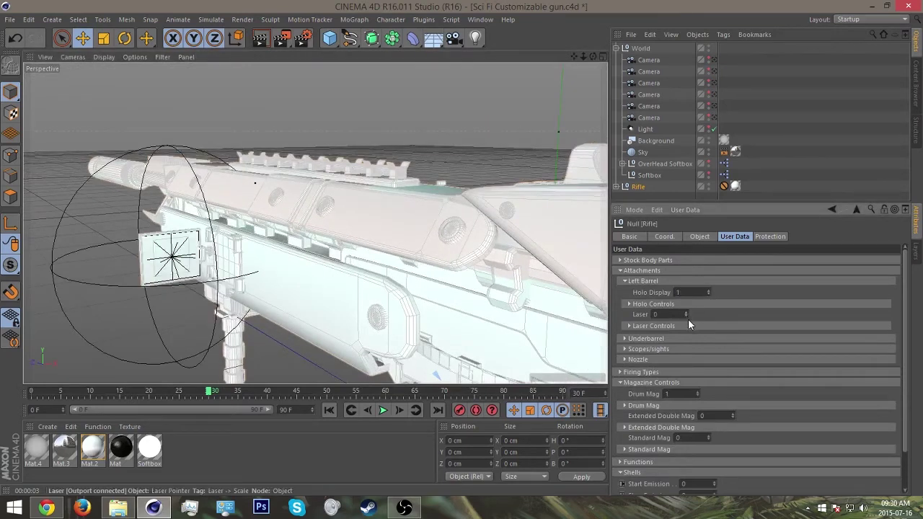
{"action": "left_click", "coordinate": [686, 312]}
{"action": "left_click", "coordinate": [629, 326]}
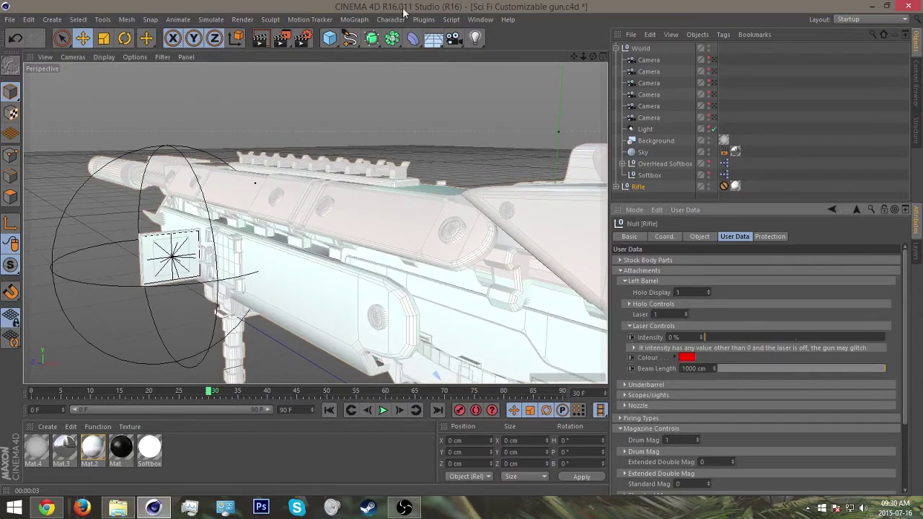
{"action": "left_click_drag", "start_coordinate": [359, 223], "coordinate": [453, 179], "text": "alt"}
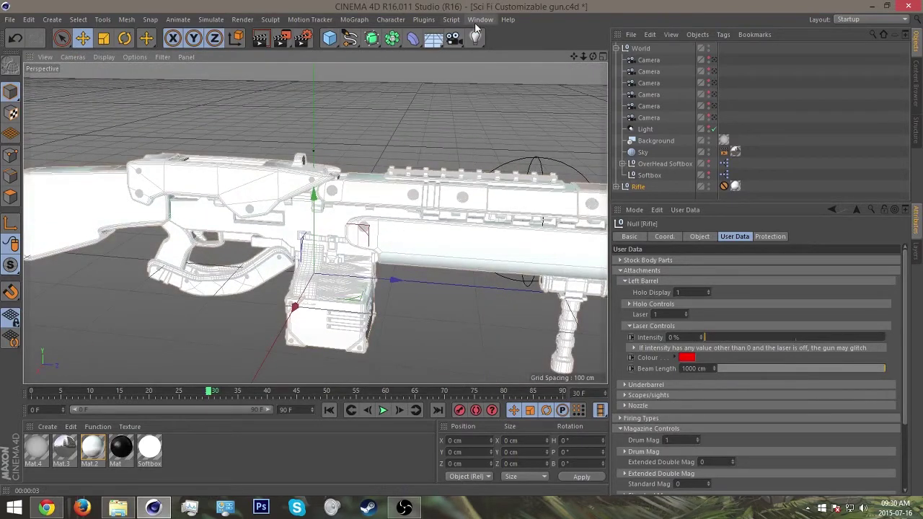
- Switch to the M1911A1.c4d project and examine the pistol with its mounted flashlight from several sides
{"action": "left_click", "coordinate": [479, 20]}
{"action": "left_click", "coordinate": [500, 280]}
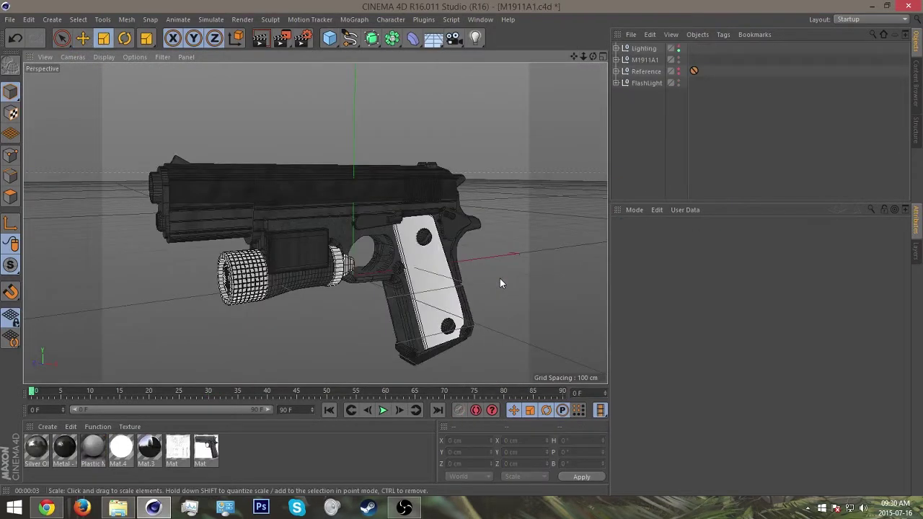
{"action": "left_click_drag", "start_coordinate": [409, 173], "coordinate": [383, 211], "text": "alt"}
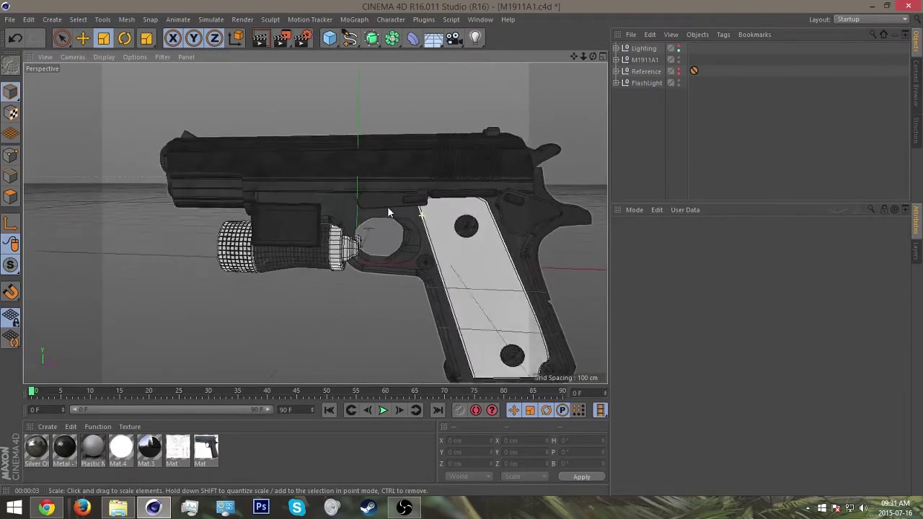
{"action": "left_click", "coordinate": [642, 83]}
{"action": "left_click_drag", "start_coordinate": [539, 116], "coordinate": [505, 173], "text": "alt"}
{"action": "left_click", "coordinate": [617, 151]}
{"action": "mouse_move", "coordinate": [373, 158]}
{"action": "left_mouse_down", "text": "alt"}
{"action": "mouse_move", "coordinate": [399, 160]}
{"action": "mouse_move", "coordinate": [383, 169]}
{"action": "left_mouse_up", "text": "alt"}
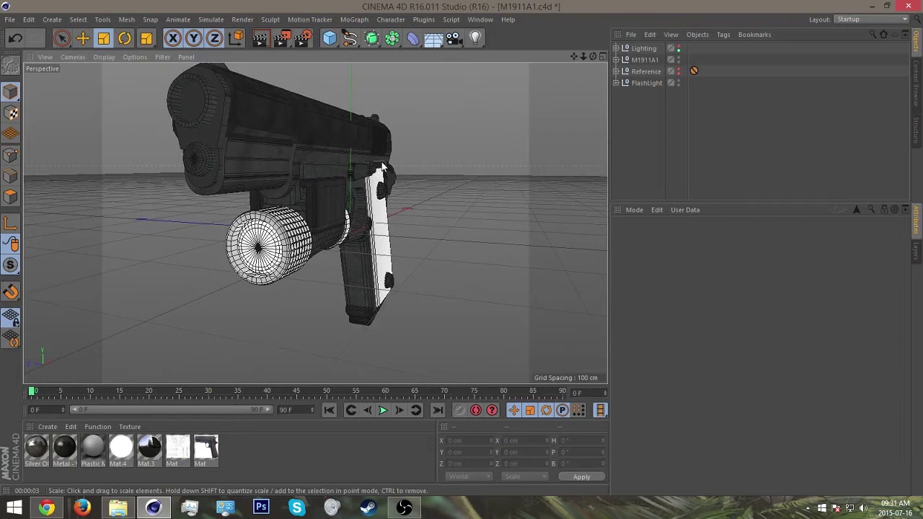
{"action": "left_click_drag", "start_coordinate": [447, 108], "coordinate": [453, 194], "text": "alt"}
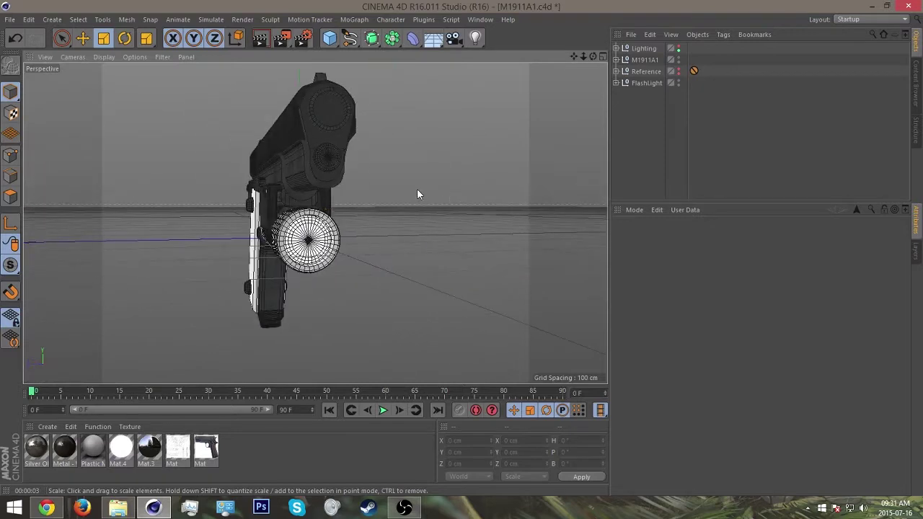
{"action": "left_click_drag", "start_coordinate": [548, 93], "coordinate": [425, 179], "text": "alt"}
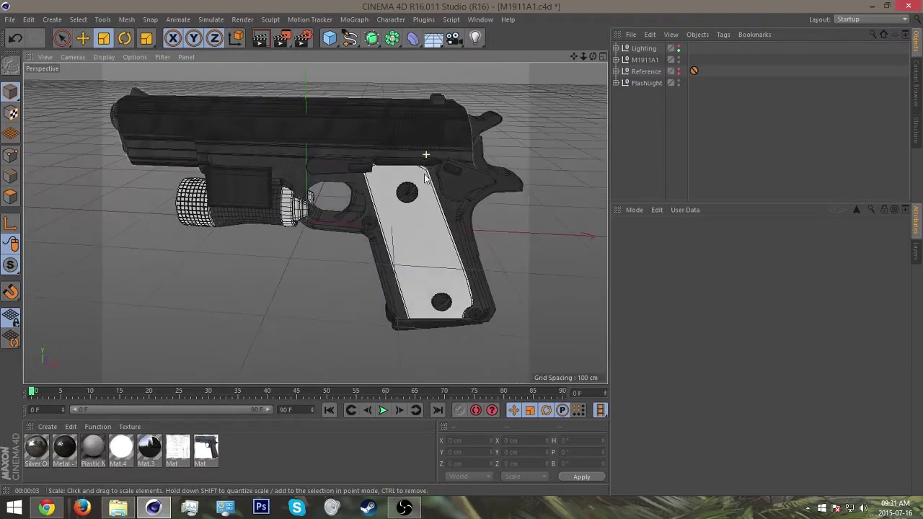
- Examine the M1911A1 group's hierarchy and the Body mesh that holds the pistol's moving parts
{"action": "left_click", "coordinate": [617, 61]}
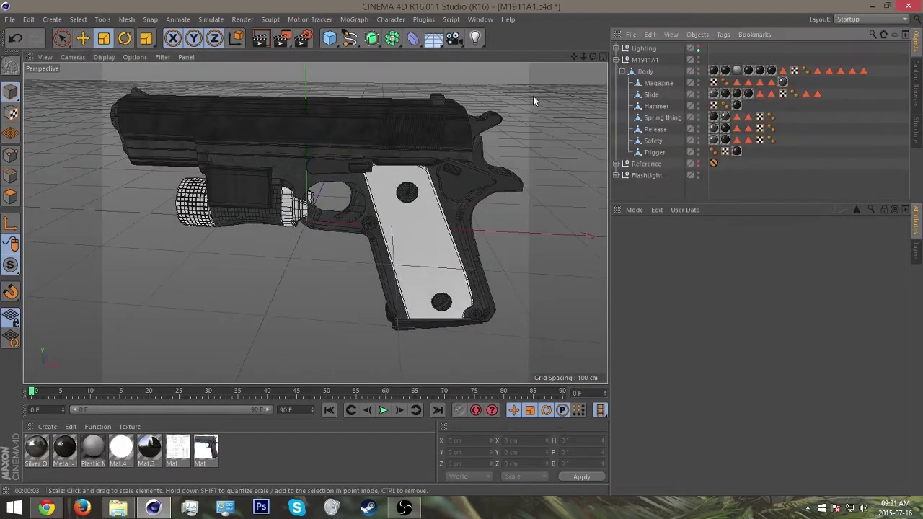
{"action": "left_click_drag", "start_coordinate": [462, 102], "coordinate": [498, 85], "text": "alt"}
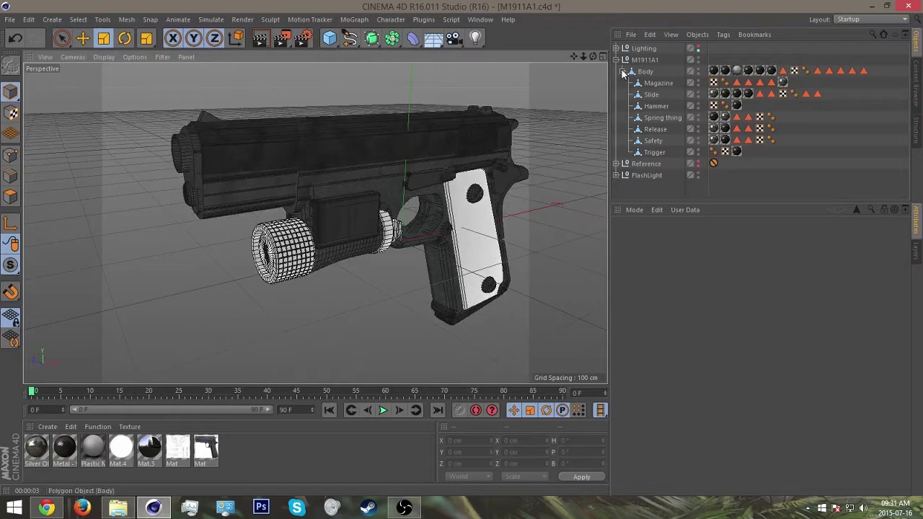
{"action": "left_click", "coordinate": [644, 72]}
{"action": "left_click_drag", "start_coordinate": [311, 144], "coordinate": [448, 133], "text": "alt"}
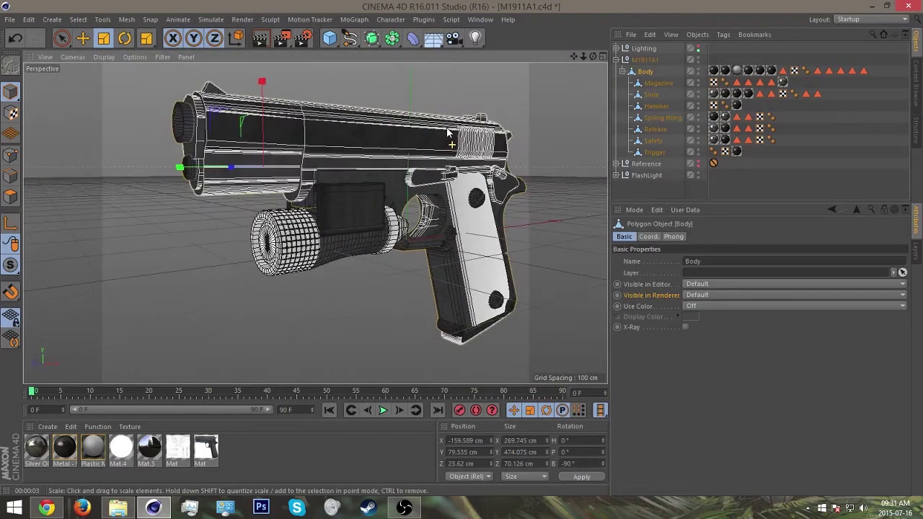
{"action": "left_click", "coordinate": [617, 60]}
- Examine the FlashLight group's child objects, including Light, Switch, Lens, Loft.1, Cylinder and Cube-Cube.1
{"action": "left_click", "coordinate": [636, 83]}
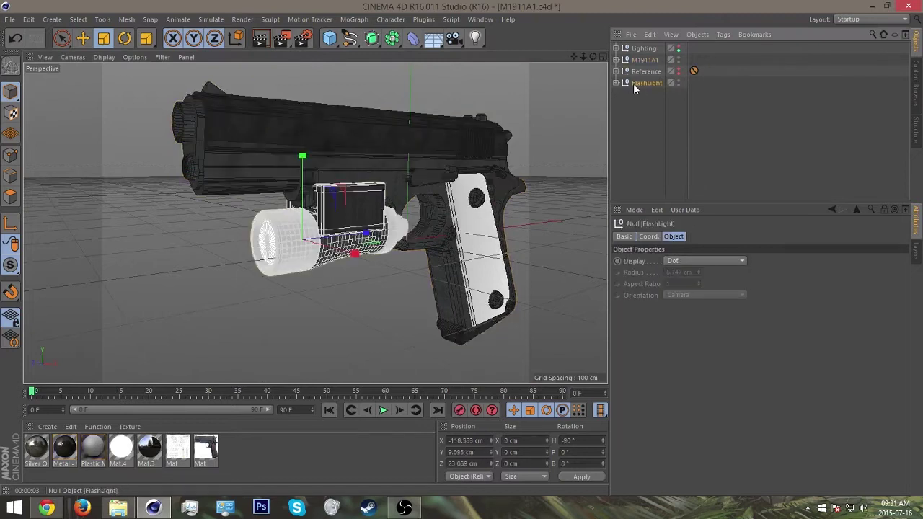
{"action": "left_click", "coordinate": [616, 83]}
{"action": "left_click", "coordinate": [644, 94]}
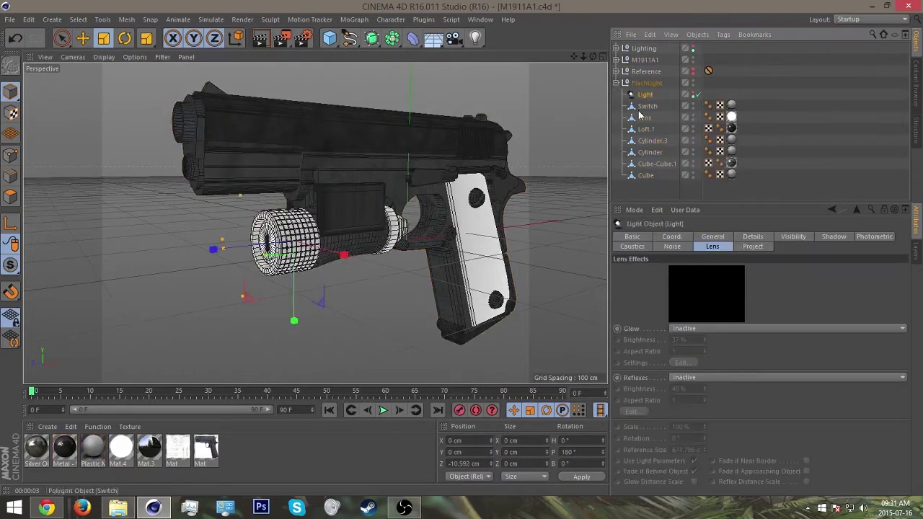
{"action": "key", "text": "o"}
{"action": "left_click", "coordinate": [646, 106]}
{"action": "left_click", "coordinate": [644, 118]}
{"action": "left_click", "coordinate": [645, 129]}
{"action": "left_click", "coordinate": [649, 152]}
{"action": "left_click", "coordinate": [655, 163]}
{"action": "left_click_drag", "start_coordinate": [361, 216], "coordinate": [539, 222], "text": "alt"}
{"action": "middle_click_drag", "start_coordinate": [246, 225], "coordinate": [356, 221], "text": "alt"}
{"action": "left_click_drag", "start_coordinate": [357, 221], "coordinate": [330, 228], "text": "alt"}
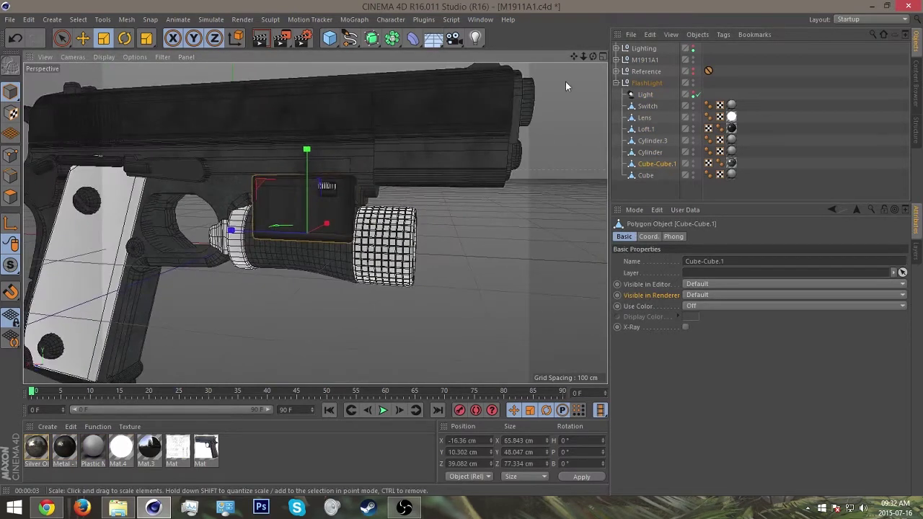
{"action": "left_click_drag", "start_coordinate": [433, 141], "coordinate": [361, 191], "text": "alt"}
{"action": "left_click", "coordinate": [617, 83]}
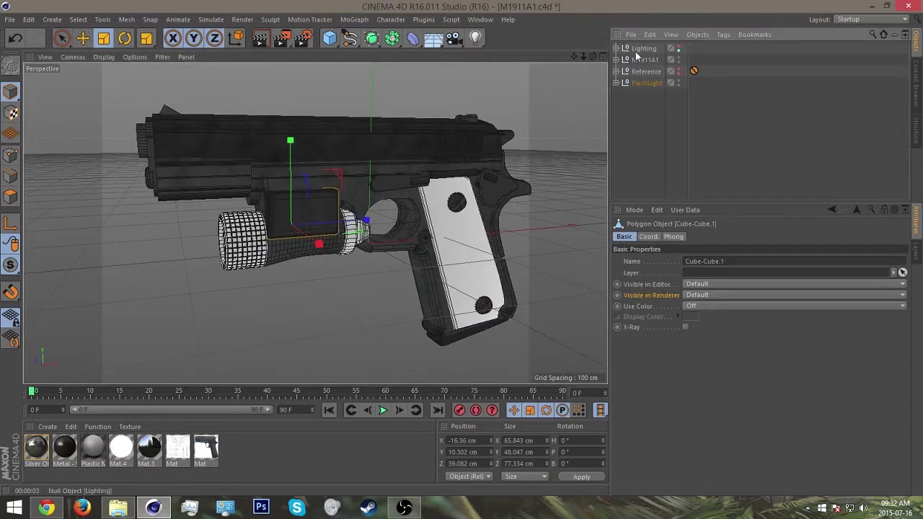
- Rename the M1911A1 null to Gun Mesh and the FlashLight null to Light Mesh
{"action": "left_click", "coordinate": [639, 60]}
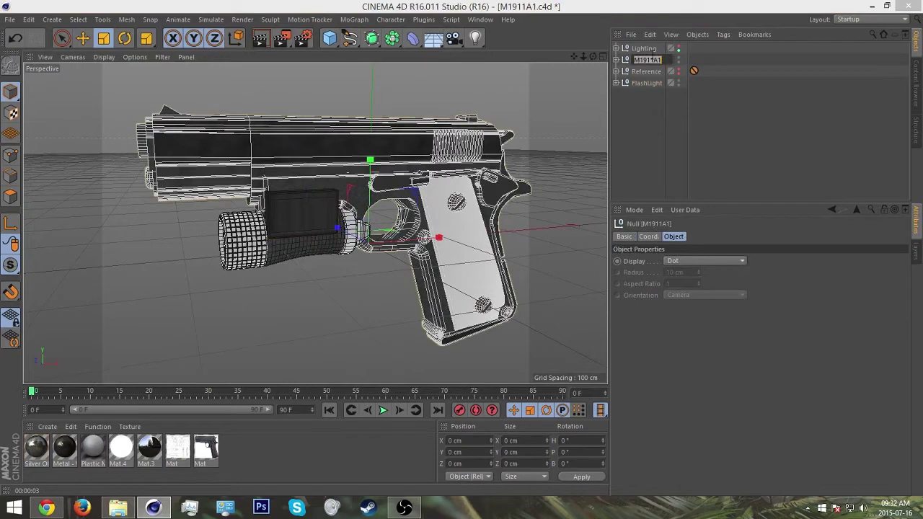
{"action": "type", "text": "Gun Mesh"}
{"action": "key", "text": "Return"}
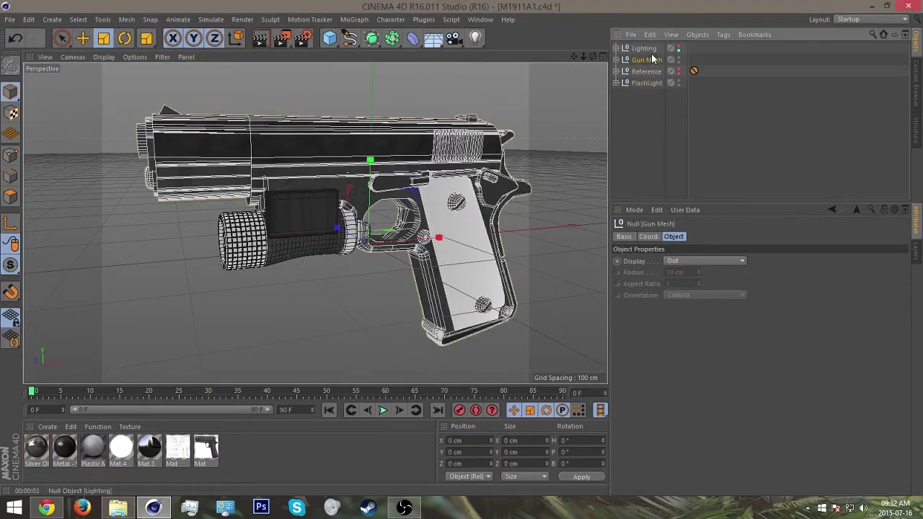
{"action": "double_click", "coordinate": [644, 85]}
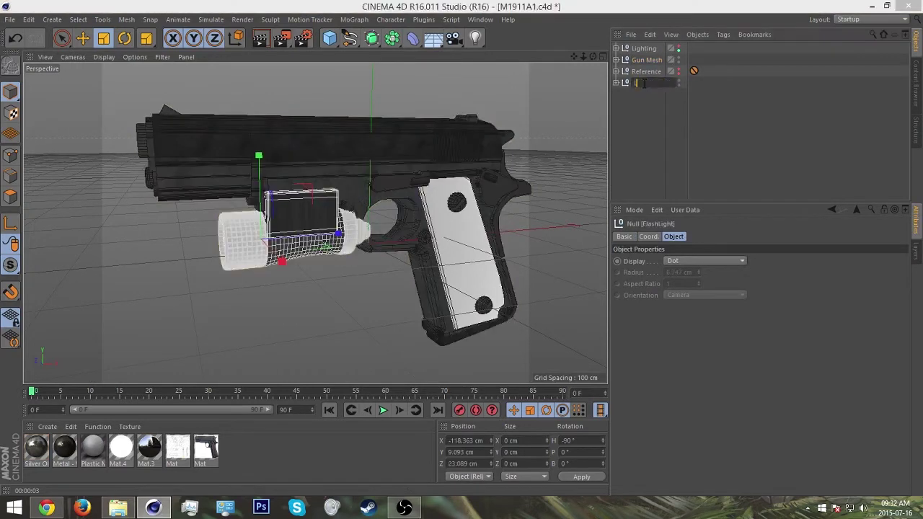
{"action": "type", "text": "Light Mesh"}
{"action": "key", "text": "Return"}
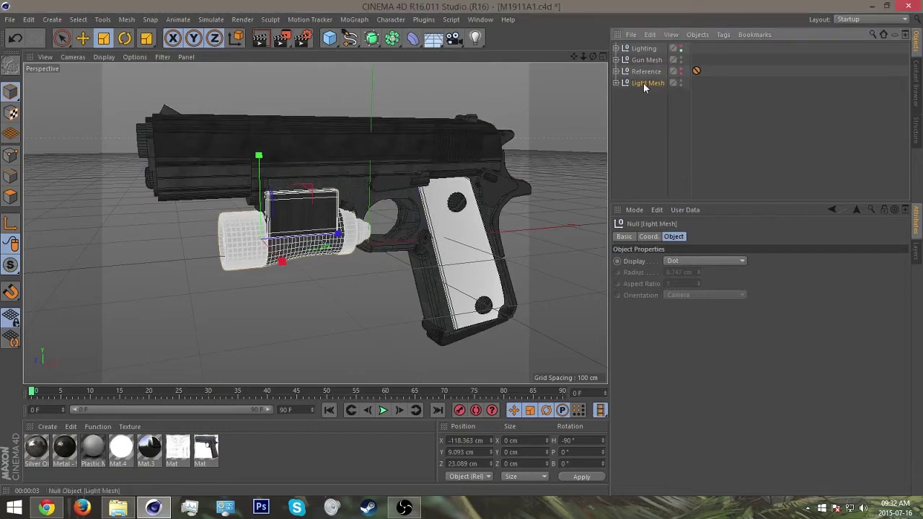
- Add a null object to the scene and name it Controller
{"action": "left_click", "coordinate": [330, 41]}
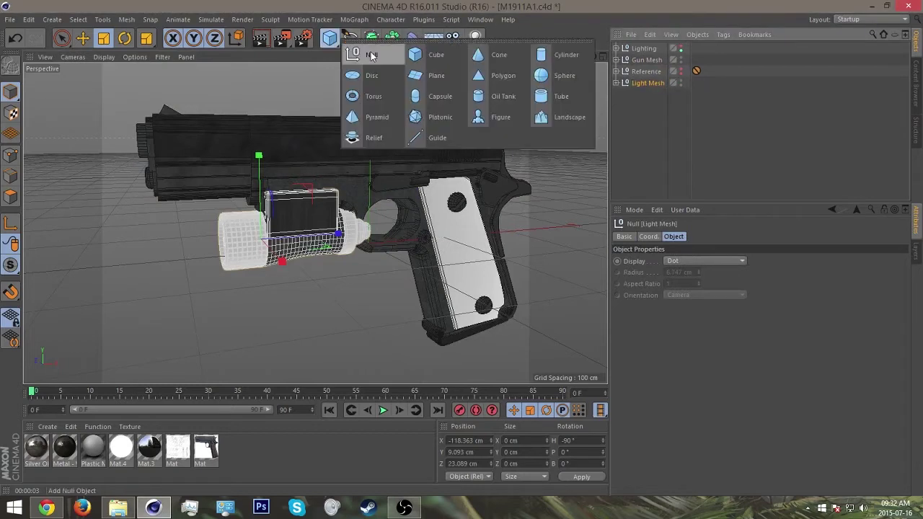
{"action": "left_click", "coordinate": [372, 56]}
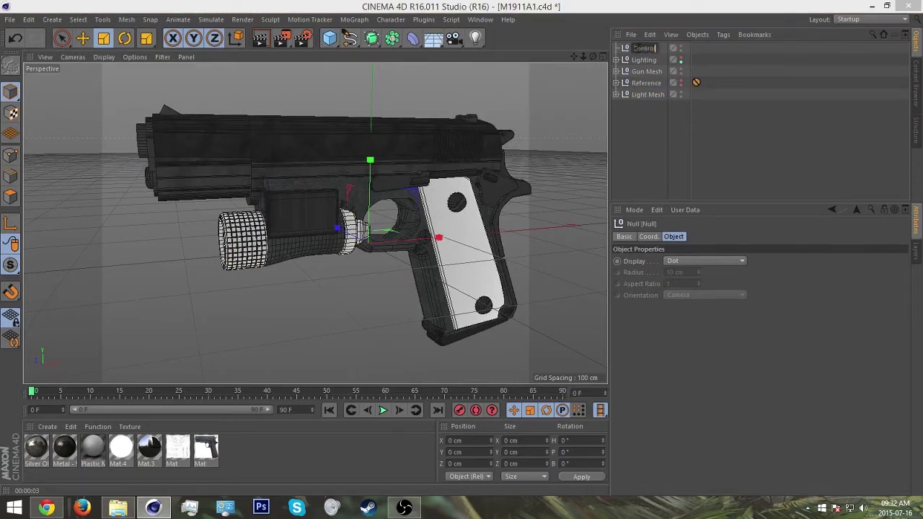
{"action": "key", "text": "Return"}
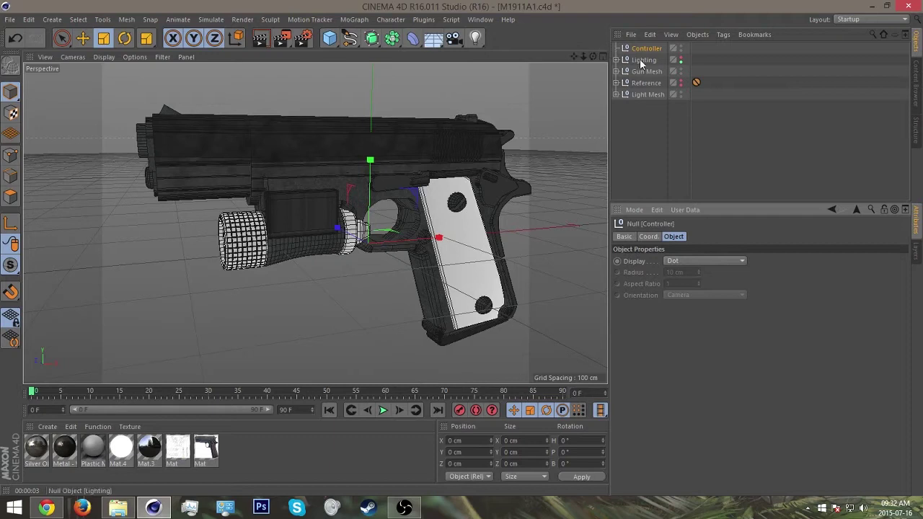
- Make the Gun Mesh and Light Mesh groups children of the Controller null
{"action": "left_click_drag", "start_coordinate": [640, 73], "coordinate": [643, 48]}
{"action": "left_click_drag", "start_coordinate": [647, 84], "coordinate": [647, 48]}
{"action": "left_click_drag", "start_coordinate": [456, 125], "coordinate": [404, 189], "text": "alt"}
{"action": "left_click", "coordinate": [641, 154]}
{"action": "left_click_drag", "start_coordinate": [454, 166], "coordinate": [331, 189], "text": "alt"}
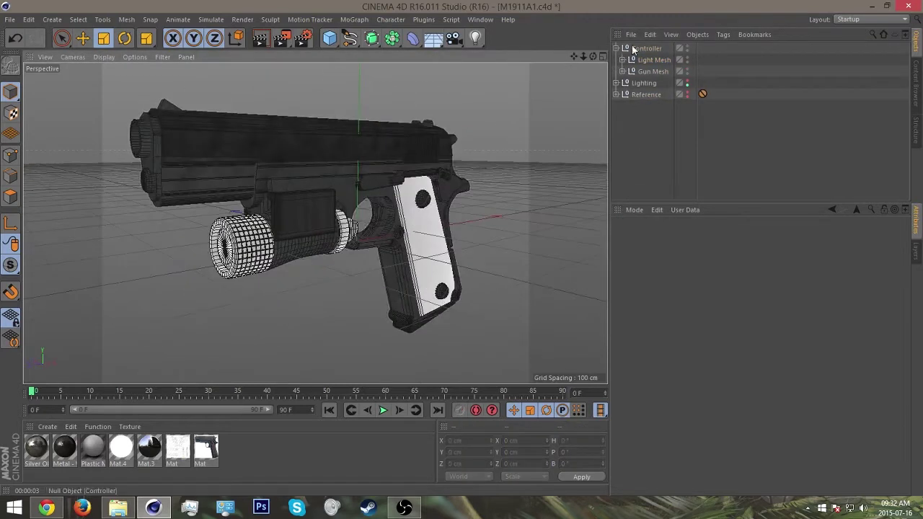
- Test-move the Controller null together with its children in the viewport and undo the move
{"action": "left_click", "coordinate": [634, 48]}
{"action": "scroll", "coordinate": [289, 200], "scroll_direction": "down", "scroll_amount": 5}
{"action": "key", "text": "e"}
{"action": "left_click_drag", "start_coordinate": [420, 142], "coordinate": [392, 124]}
{"action": "key", "text": "ctrl+z"}
{"action": "scroll", "coordinate": [448, 185], "scroll_direction": "up", "scroll_amount": 5}
{"action": "left_click_drag", "start_coordinate": [447, 186], "coordinate": [505, 166], "text": "alt"}
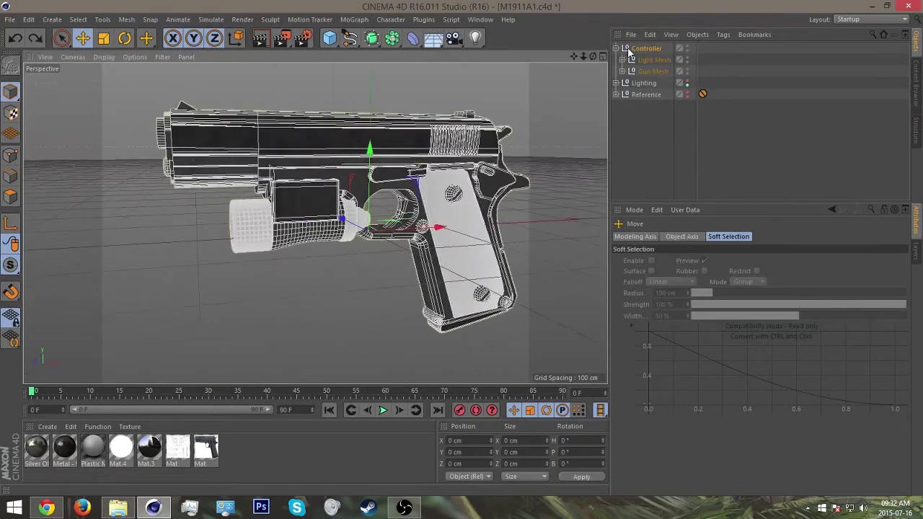
- Collapse the Controller hierarchy and look at the Lighting and Reference nulls
{"action": "left_click", "coordinate": [616, 48]}
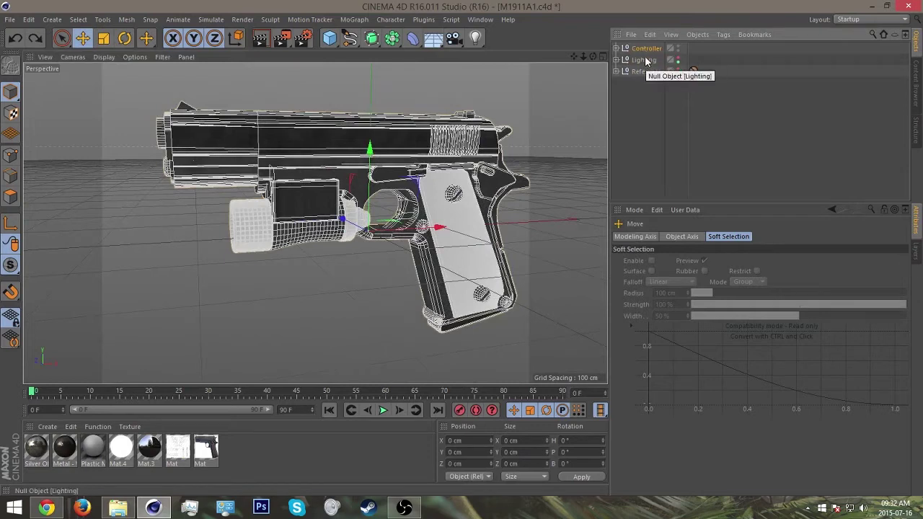
{"action": "left_click", "coordinate": [648, 60]}
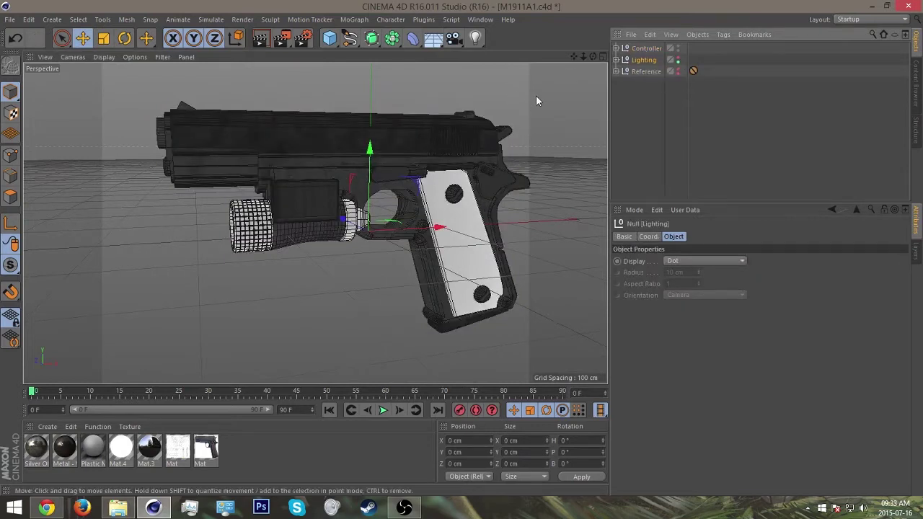
{"action": "left_click", "coordinate": [642, 71]}
{"action": "left_click_drag", "start_coordinate": [597, 73], "coordinate": [432, 166], "text": "alt"}
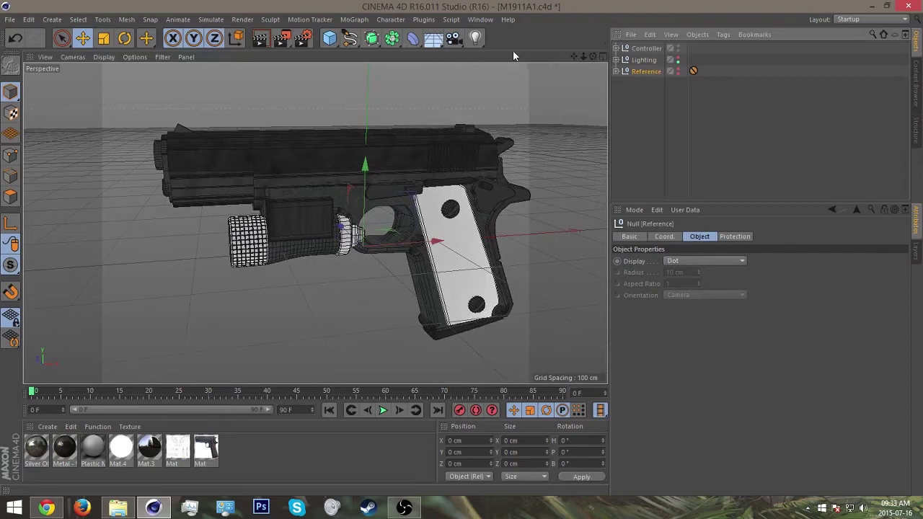
{"action": "left_click_drag", "start_coordinate": [480, 97], "coordinate": [498, 176], "text": "alt"}
- Select the Controller null and open its user data manager
{"action": "left_click", "coordinate": [645, 49]}
{"action": "left_click", "coordinate": [617, 49]}
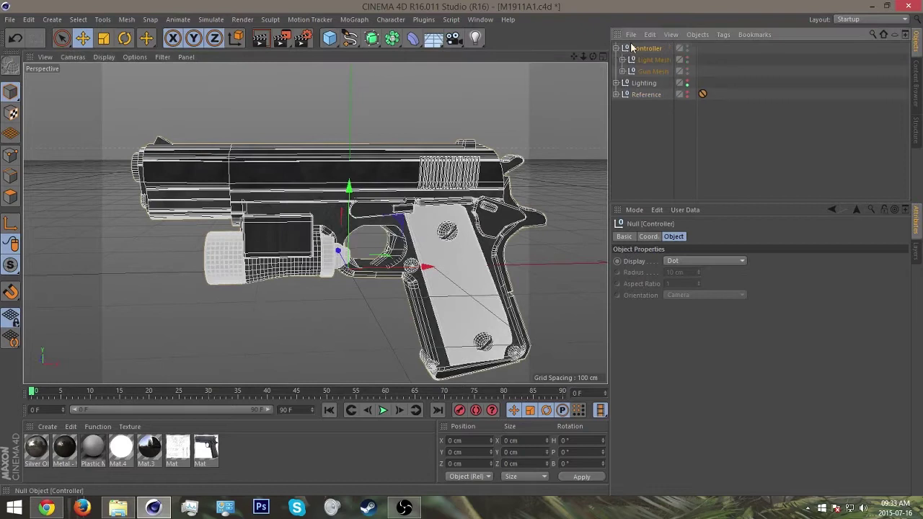
{"action": "left_click", "coordinate": [617, 48]}
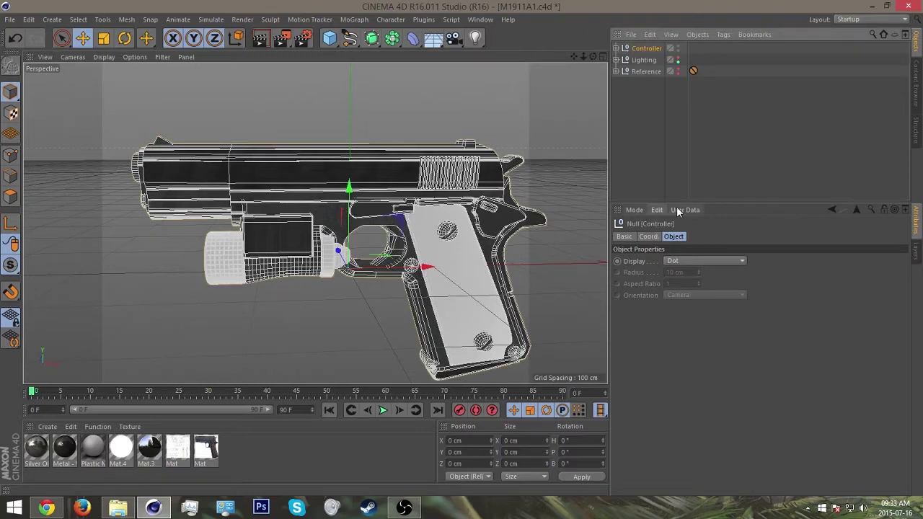
{"action": "left_click", "coordinate": [653, 211]}
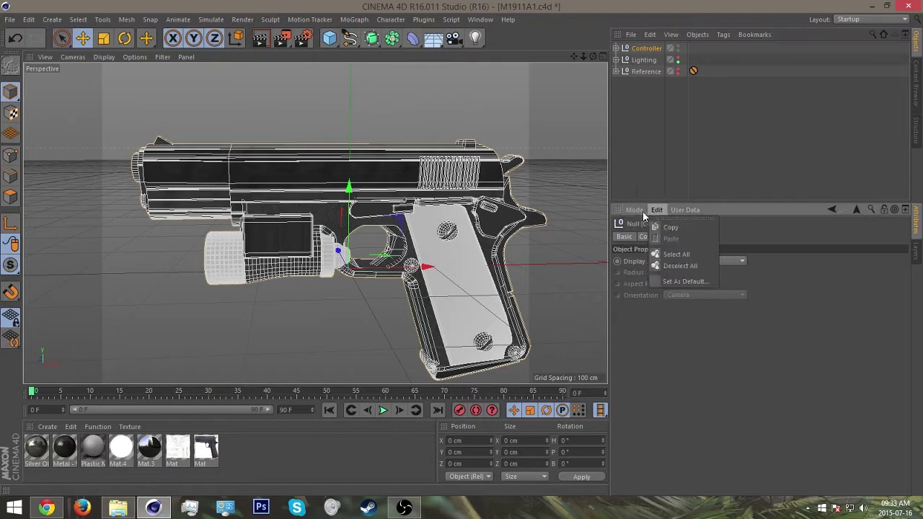
{"action": "mouse_move", "coordinate": [672, 213]}
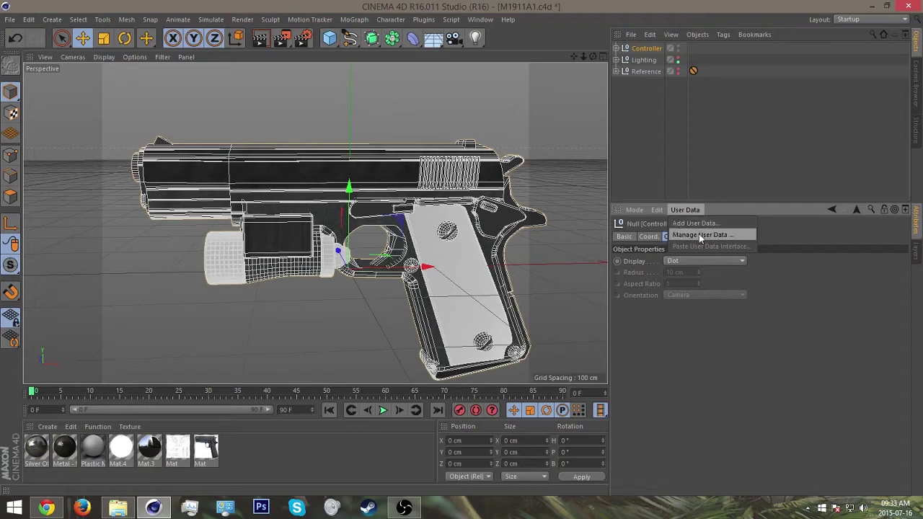
{"action": "left_click", "coordinate": [704, 236]}
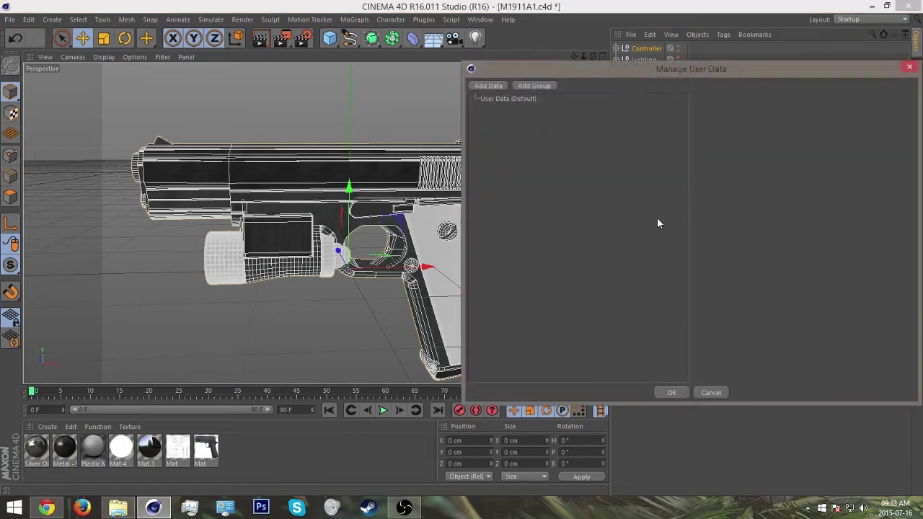
{"action": "left_click_drag", "start_coordinate": [490, 75], "coordinate": [194, 124]}
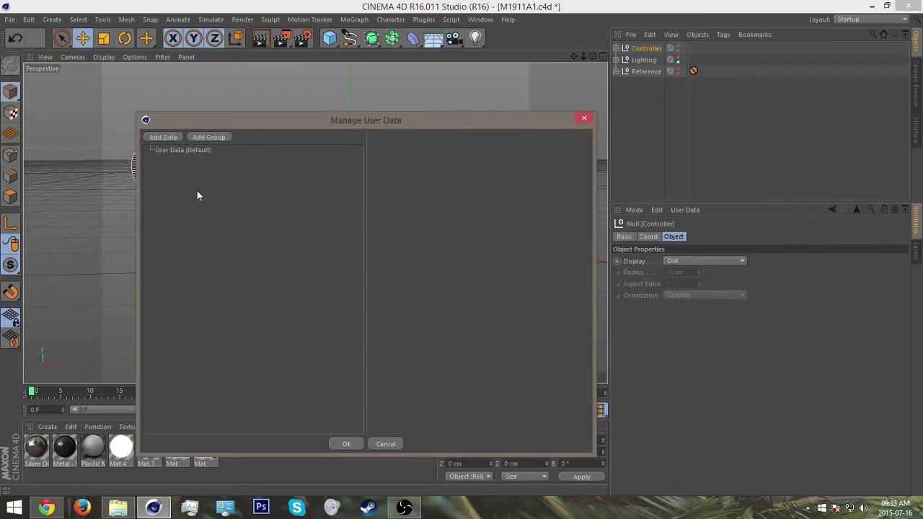
- Add a user data group to the Controller and name it Attachments
{"action": "left_click", "coordinate": [200, 138]}
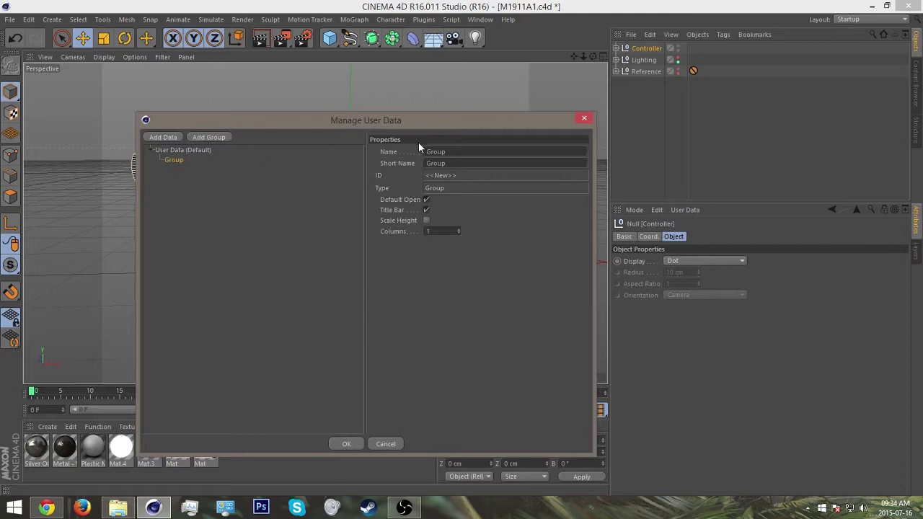
{"action": "double_click", "coordinate": [453, 151]}
{"action": "type", "text": "Attachments"}
{"action": "key", "text": "Return"}
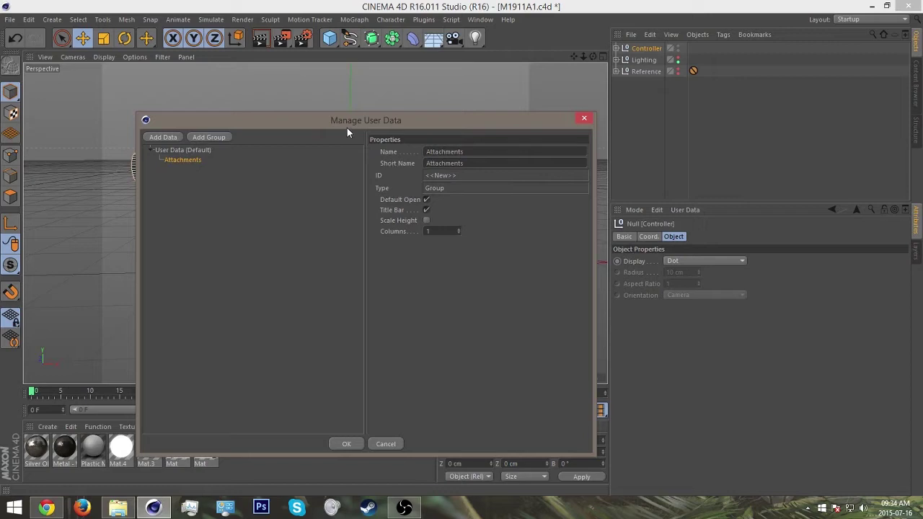
- Add a nested group named Flashlight inside the Attachments group
{"action": "left_click_drag", "start_coordinate": [375, 124], "coordinate": [376, 70]}
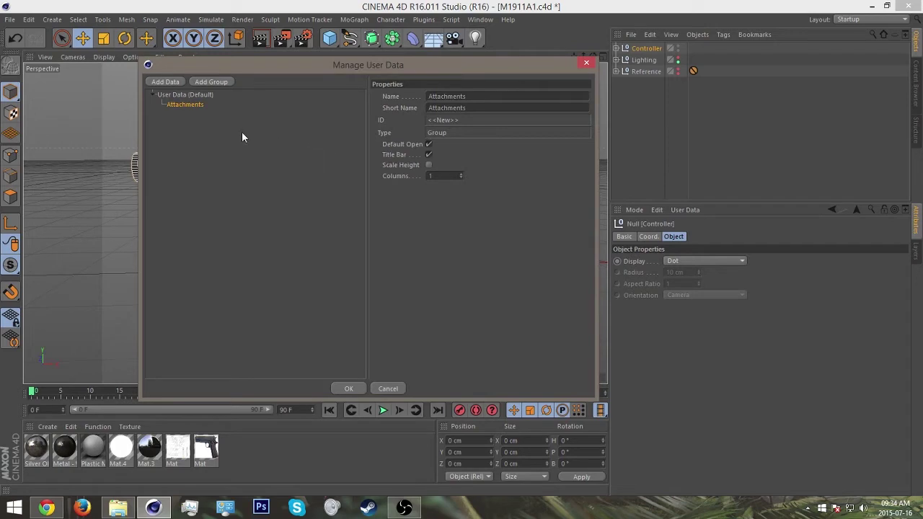
{"action": "left_click", "coordinate": [186, 104]}
{"action": "left_click", "coordinate": [207, 81]}
{"action": "left_click_drag", "start_coordinate": [464, 96], "coordinate": [339, 103]}
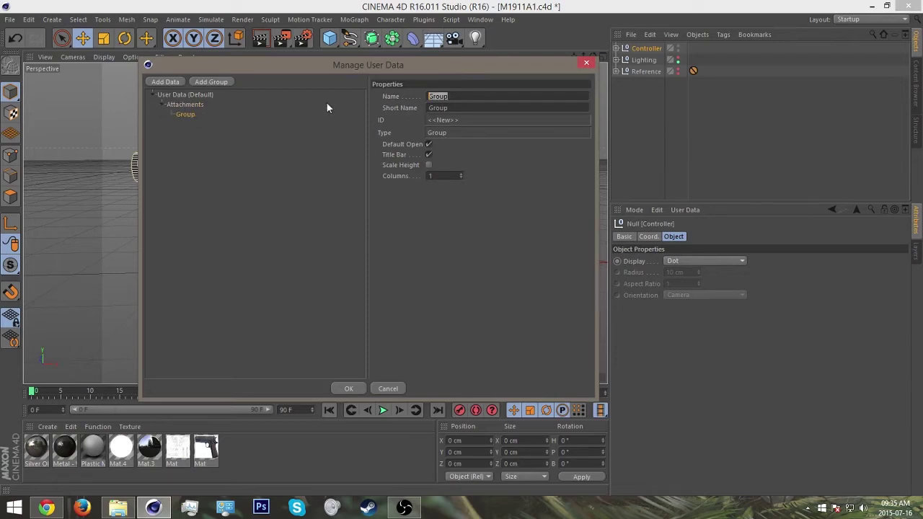
{"action": "type", "text": "Flashlight"}
{"action": "key", "text": "Return"}
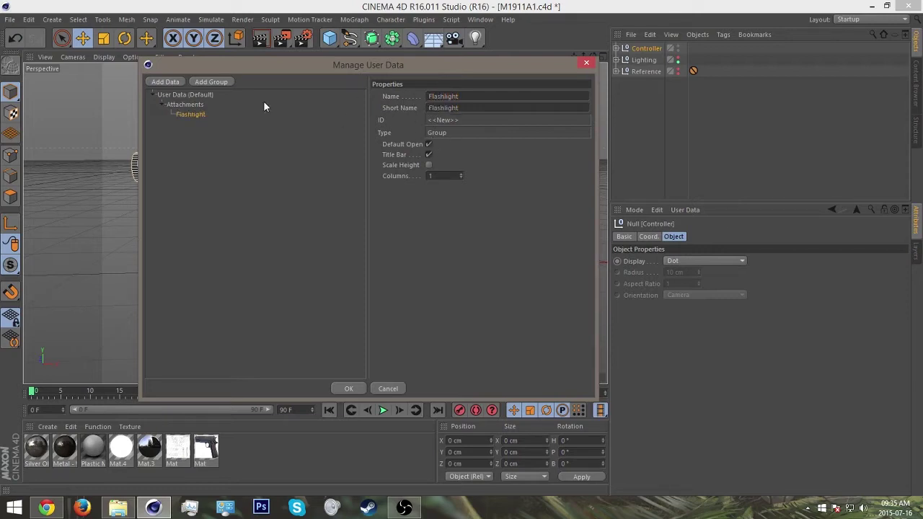
- Add a user data entry named Toggle inside the Flashlight group and set its data type to Boolean
{"action": "left_click", "coordinate": [165, 83]}
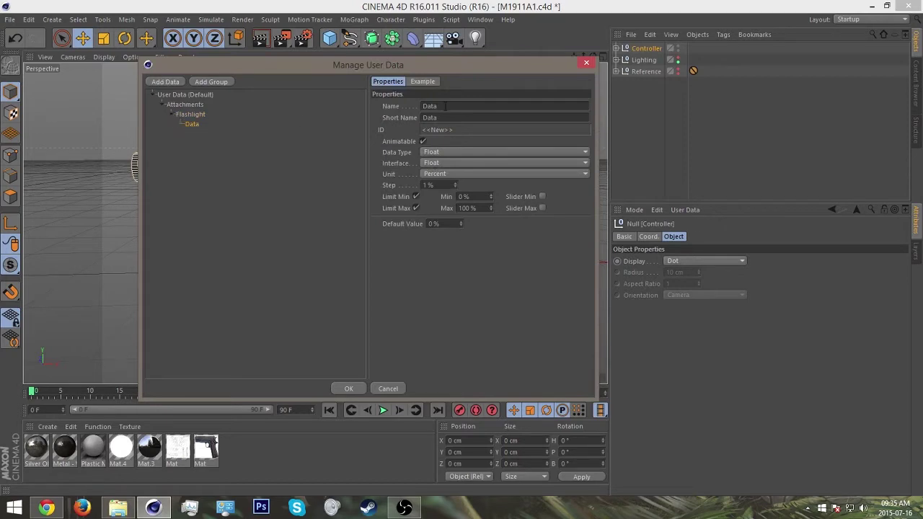
{"action": "left_click_drag", "start_coordinate": [315, 65], "coordinate": [564, 52]}
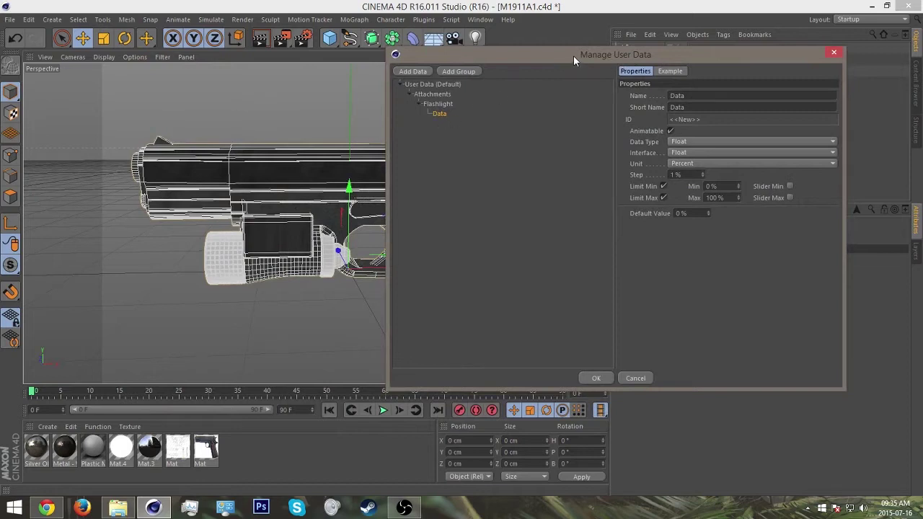
{"action": "left_click_drag", "start_coordinate": [574, 58], "coordinate": [419, 74]}
{"action": "double_click", "coordinate": [550, 108]}
{"action": "type", "text": "Toggle"}
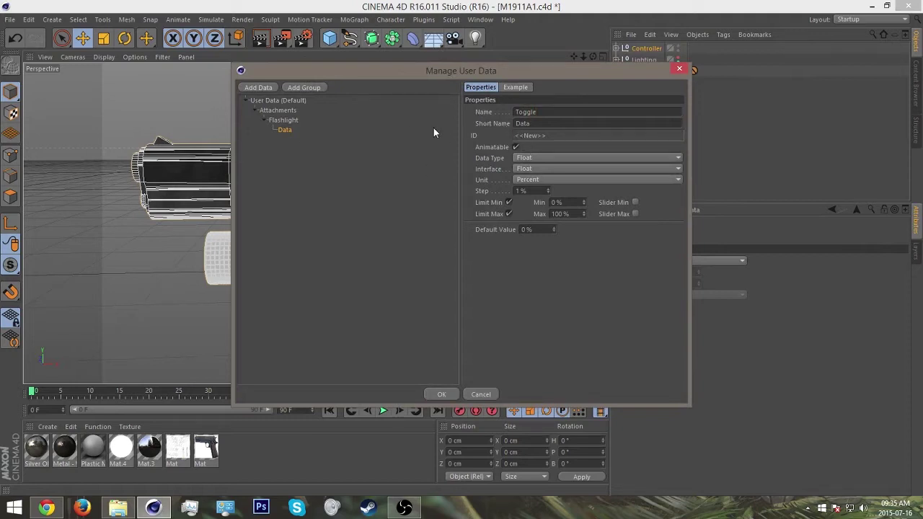
{"action": "left_click", "coordinate": [527, 157]}
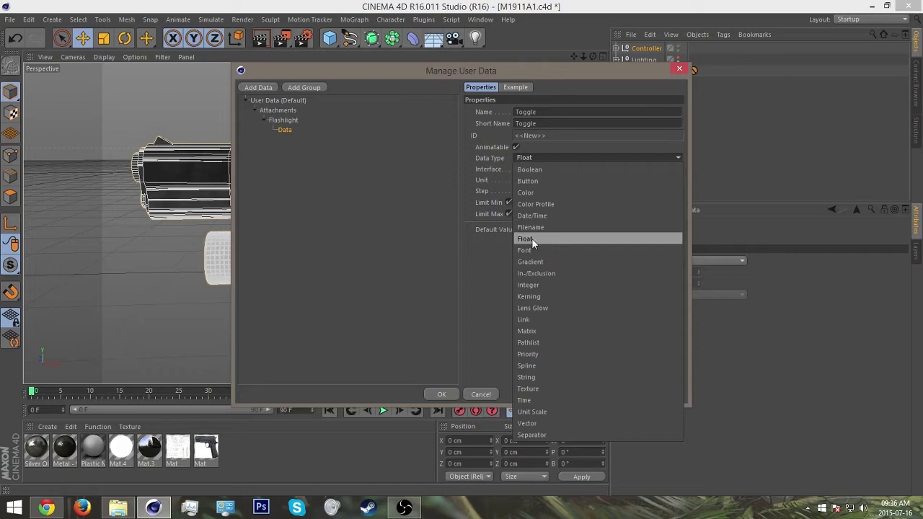
{"action": "left_click", "coordinate": [548, 171]}
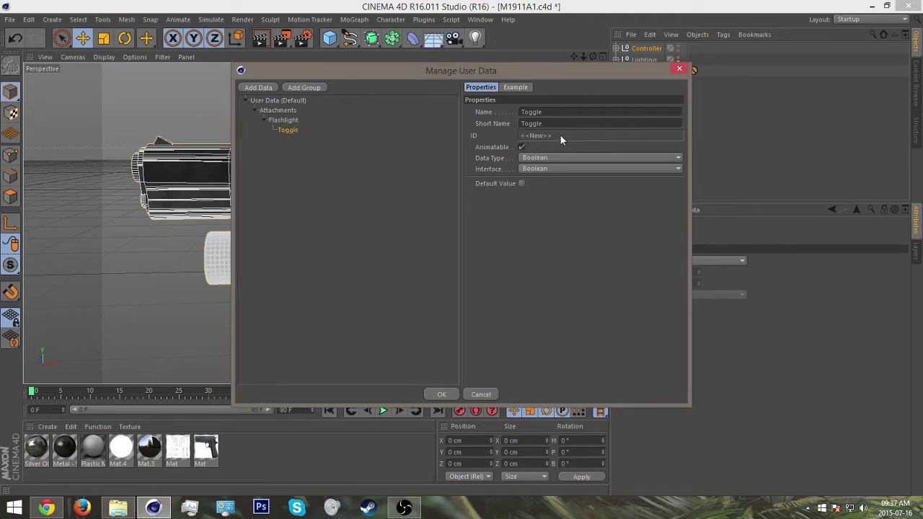
{"action": "left_click_drag", "start_coordinate": [299, 70], "coordinate": [412, 101]}
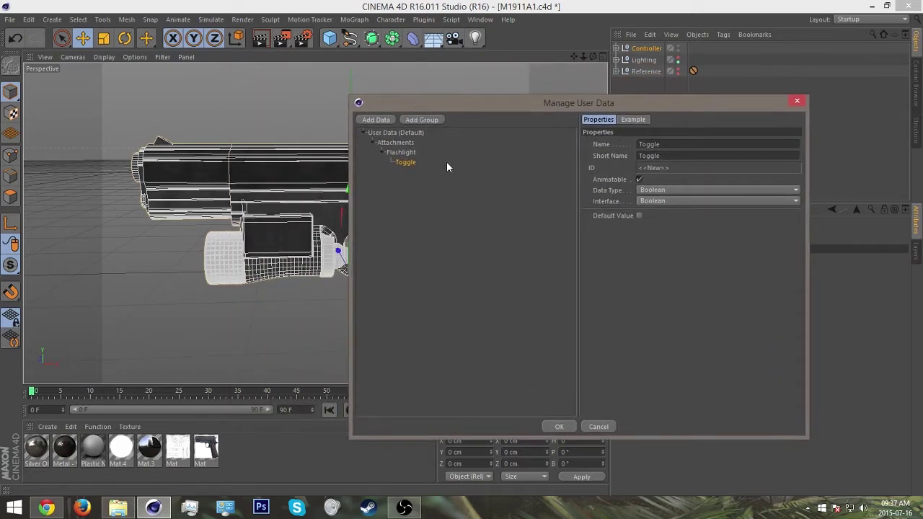
{"action": "left_click", "coordinate": [380, 132]}
{"action": "left_click", "coordinate": [378, 121]}
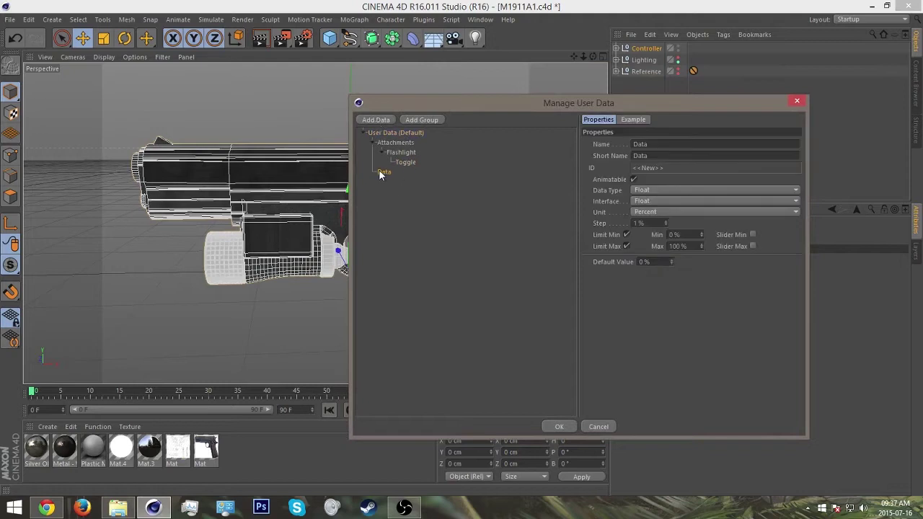
{"action": "key", "text": "Delete"}
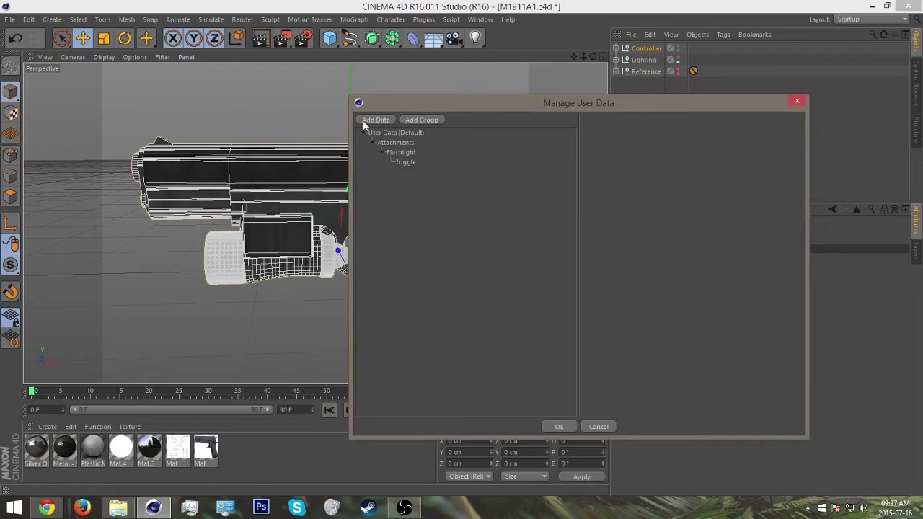
- Accept the user data setup and check the Attachments and Flashlight groups in the Controller's attributes
{"action": "left_click", "coordinate": [562, 426]}
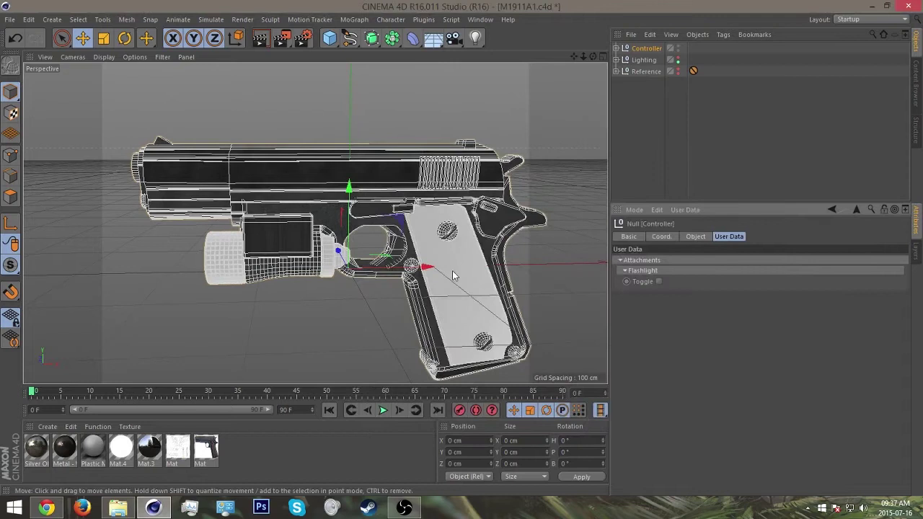
{"action": "left_click", "coordinate": [632, 264]}
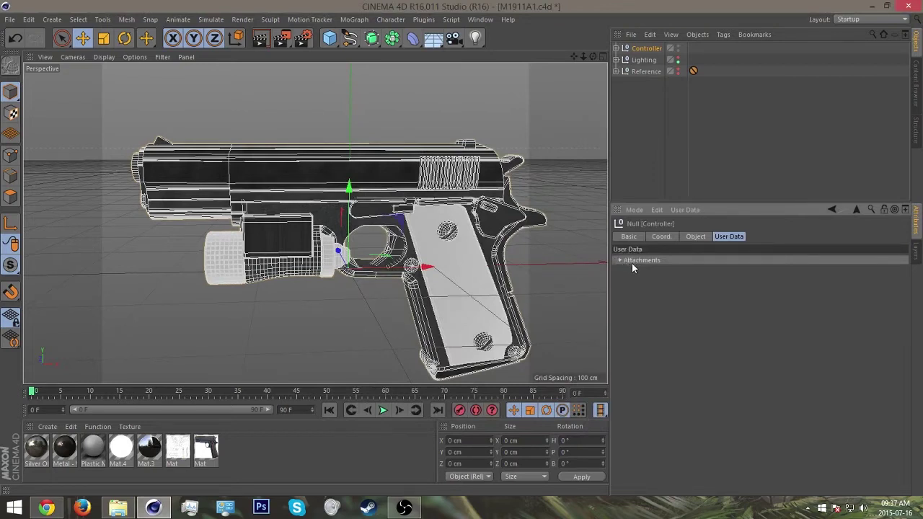
{"action": "left_click", "coordinate": [620, 260]}
{"action": "left_click", "coordinate": [633, 272]}
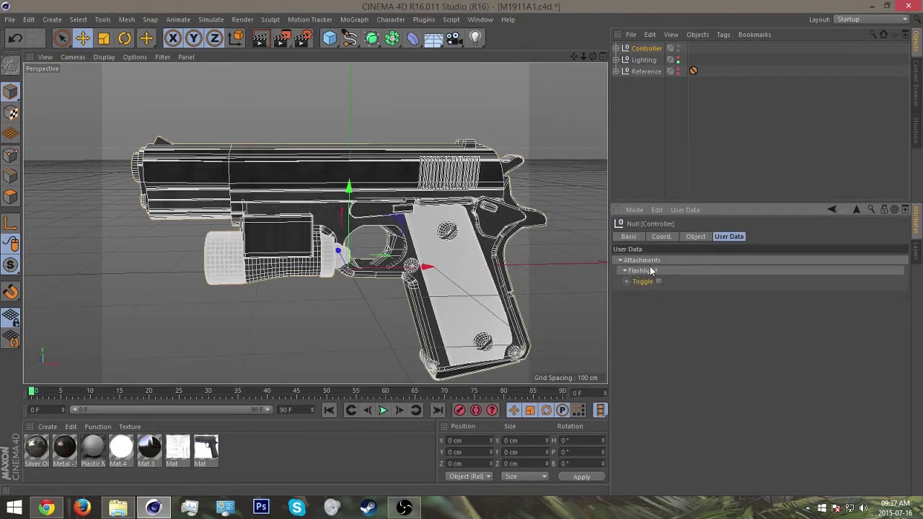
- Try the Flashlight Toggle checkbox and set the Toggle parameter as the XPressions driver
{"action": "left_click_drag", "start_coordinate": [573, 271], "coordinate": [693, 259], "text": "alt"}
{"action": "left_click", "coordinate": [659, 282]}
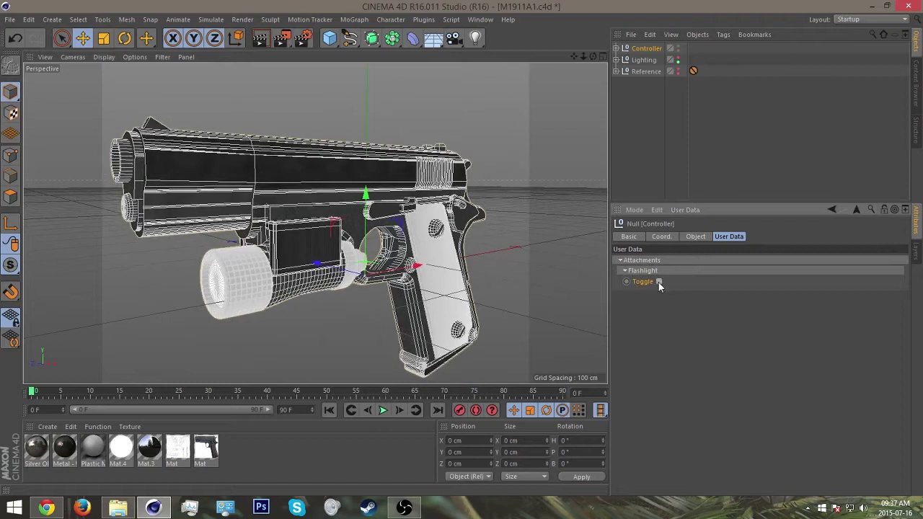
{"action": "left_click", "coordinate": [658, 282]}
{"action": "right_click", "coordinate": [641, 281]}
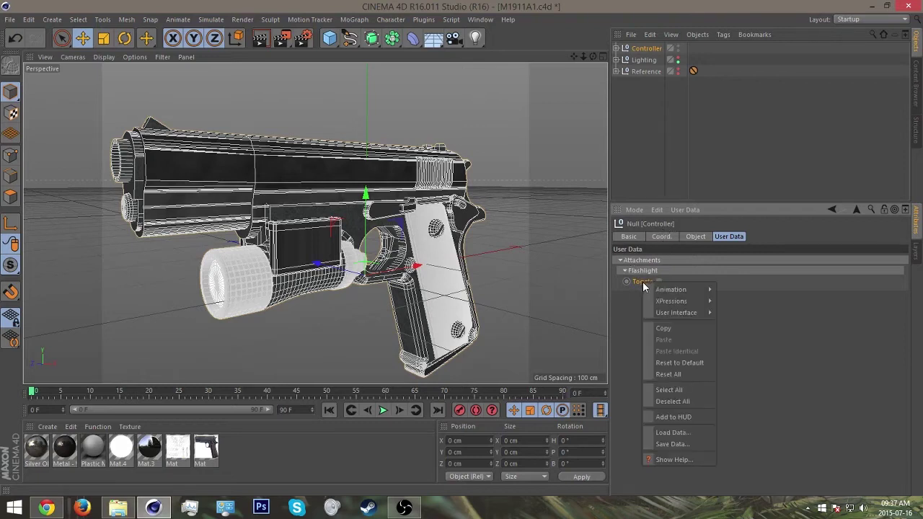
{"action": "mouse_move", "coordinate": [659, 303]}
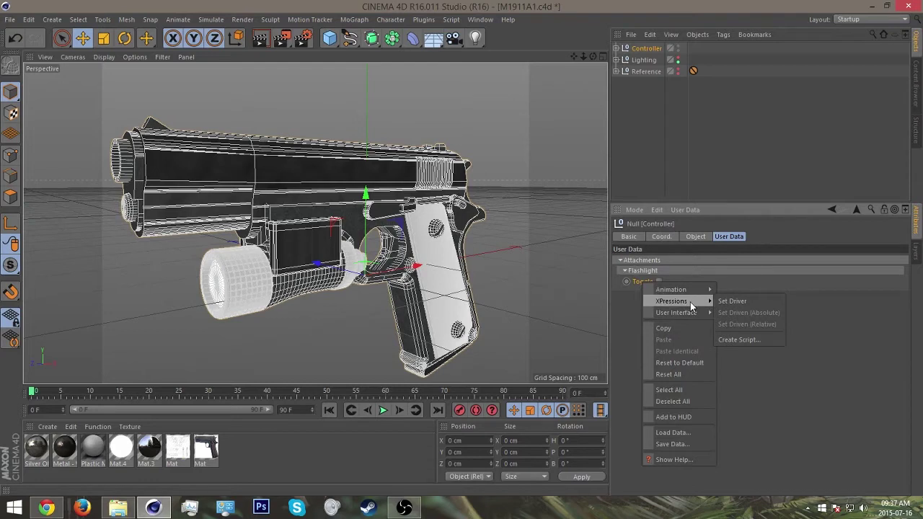
{"action": "left_click", "coordinate": [728, 301]}
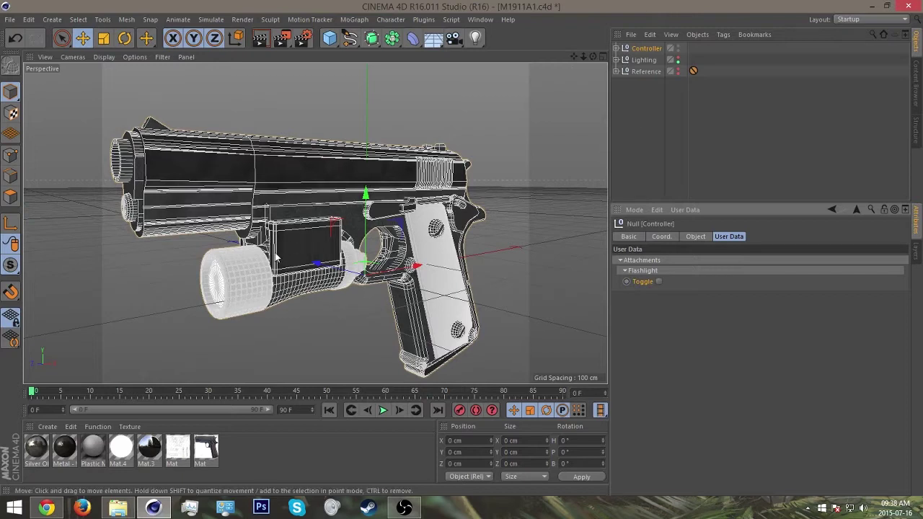
- Expand the Controller hierarchy and show the basic properties of the Light Mesh null
{"action": "left_click", "coordinate": [617, 48]}
{"action": "left_click", "coordinate": [644, 60]}
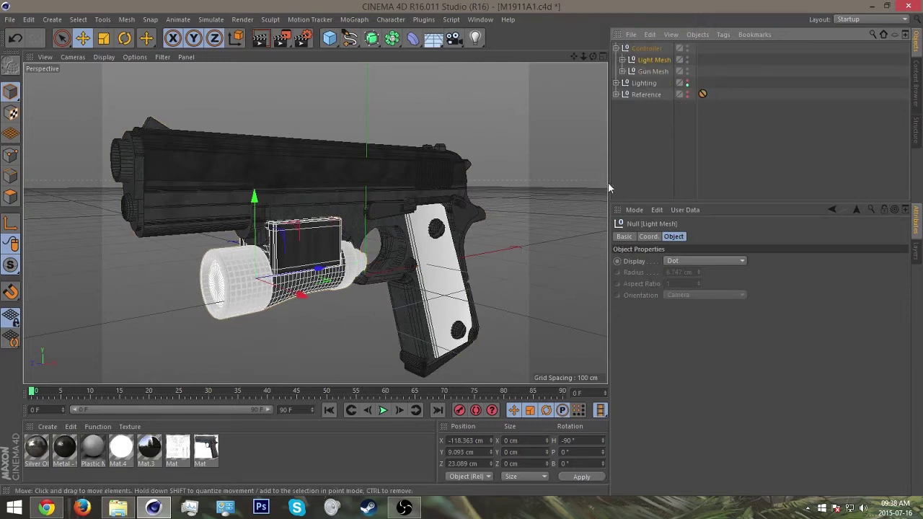
{"action": "left_click", "coordinate": [626, 237]}
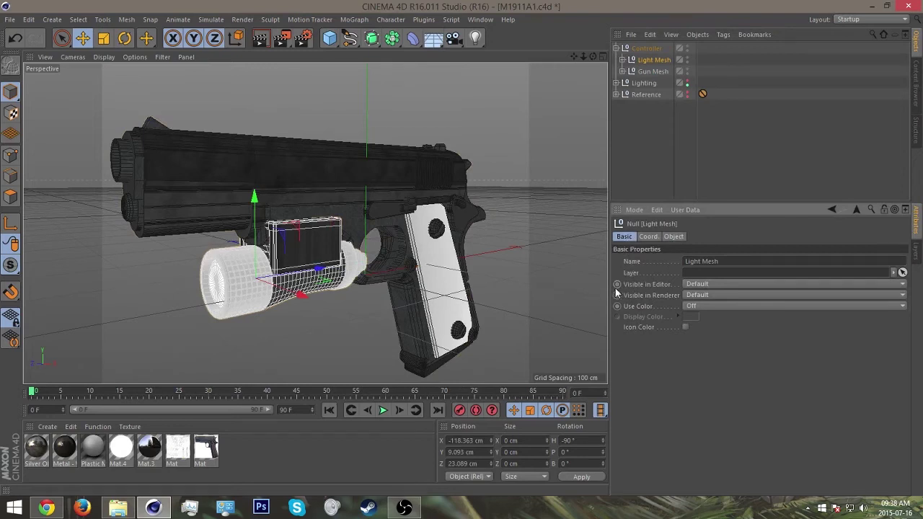
- Test the Light Mesh null's Visible in Editor setting with Off and On
{"action": "left_click", "coordinate": [710, 285]}
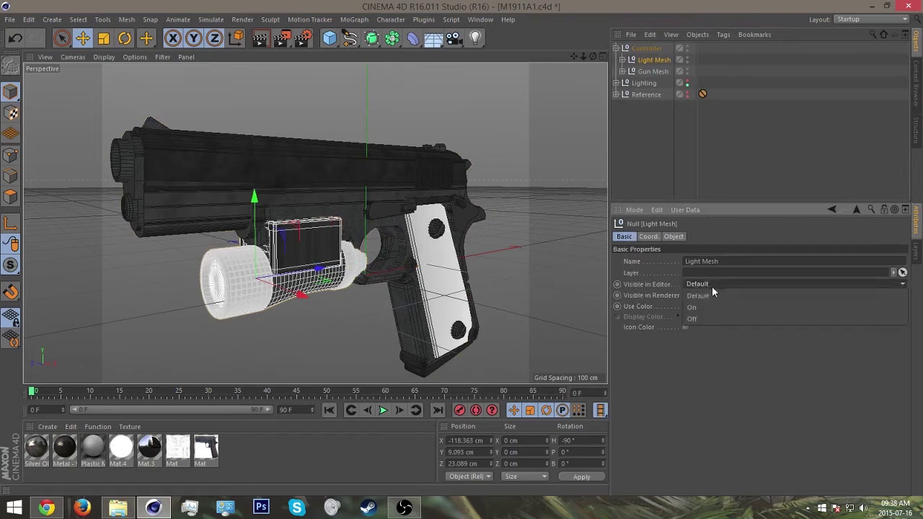
{"action": "left_click", "coordinate": [701, 319]}
{"action": "left_click", "coordinate": [707, 295]}
{"action": "left_click", "coordinate": [702, 307]}
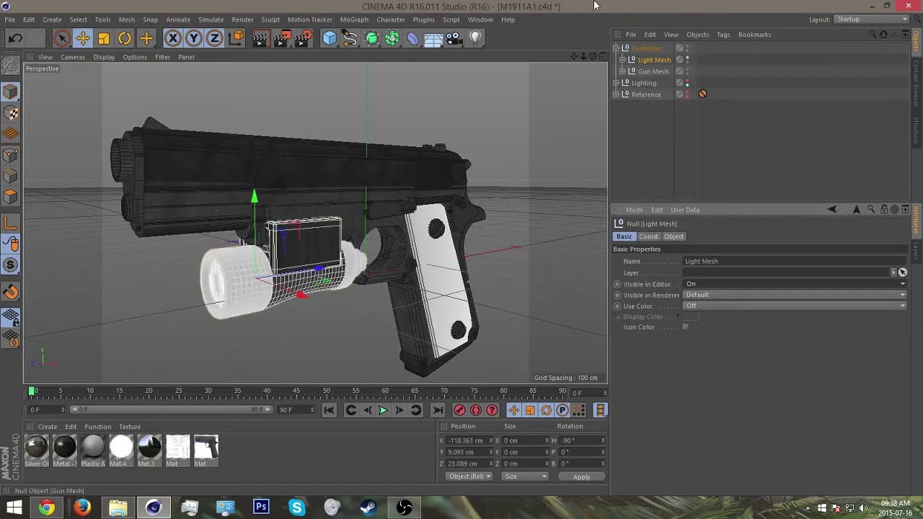
- Reset the Light Mesh null's Visible in Editor to Default and set that parameter as driven (absolute) by the Controller's Toggle
{"action": "left_click", "coordinate": [647, 49]}
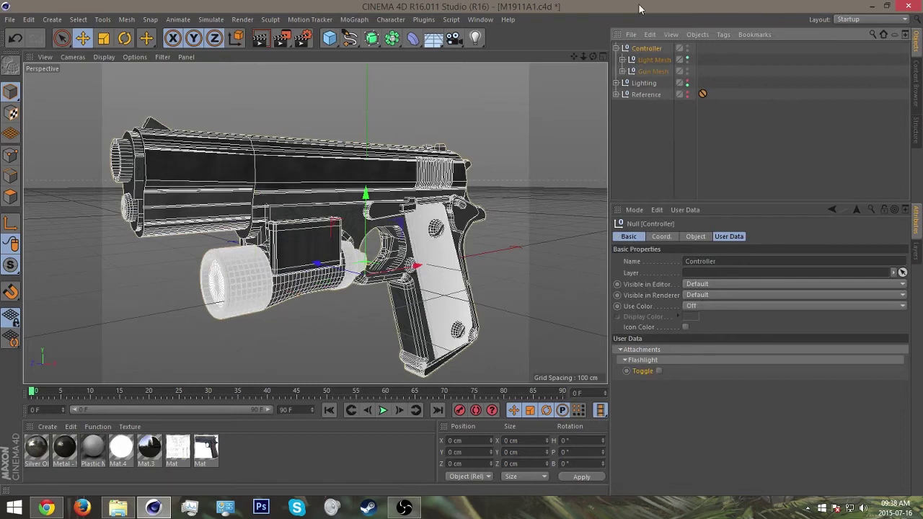
{"action": "left_click", "coordinate": [649, 61]}
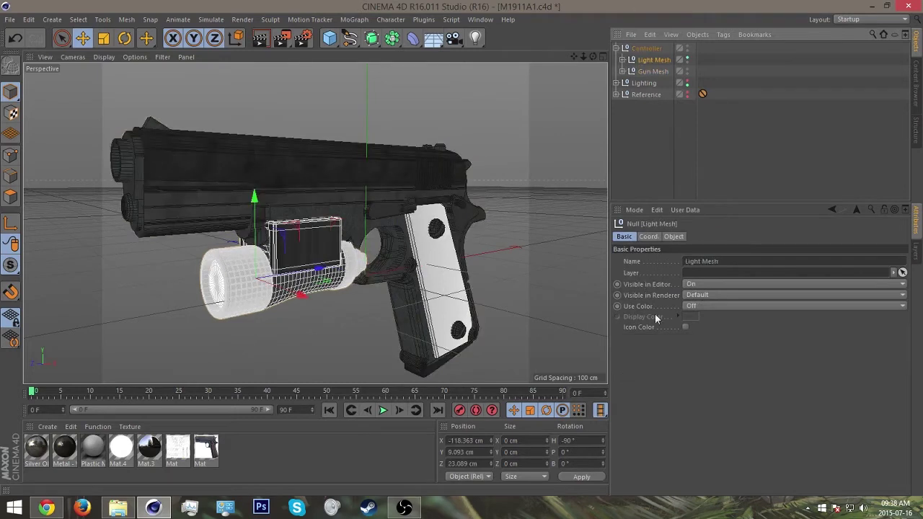
{"action": "left_click", "coordinate": [698, 283]}
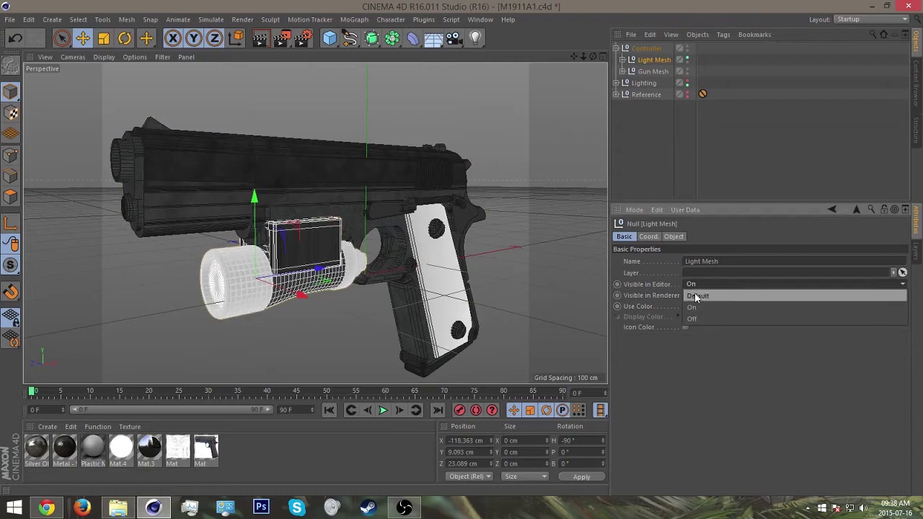
{"action": "left_click", "coordinate": [698, 295]}
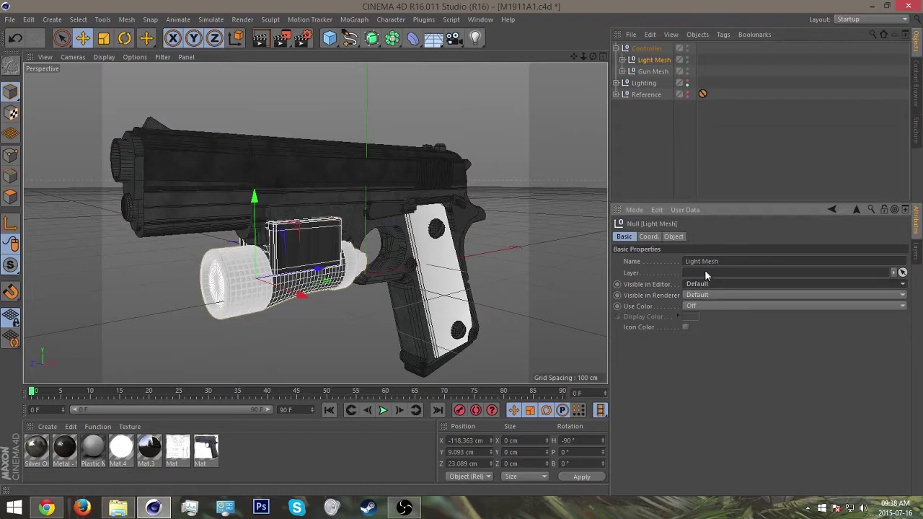
{"action": "right_click", "coordinate": [642, 284]}
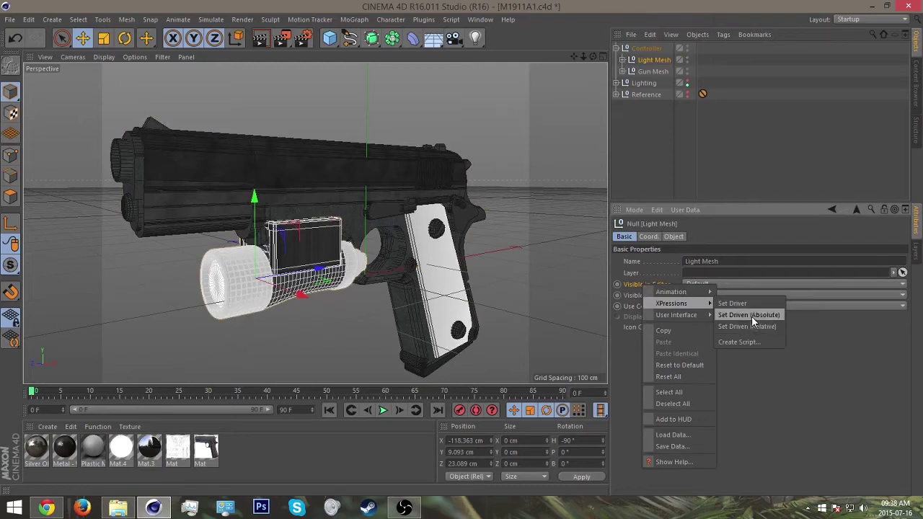
{"action": "left_click", "coordinate": [751, 315]}
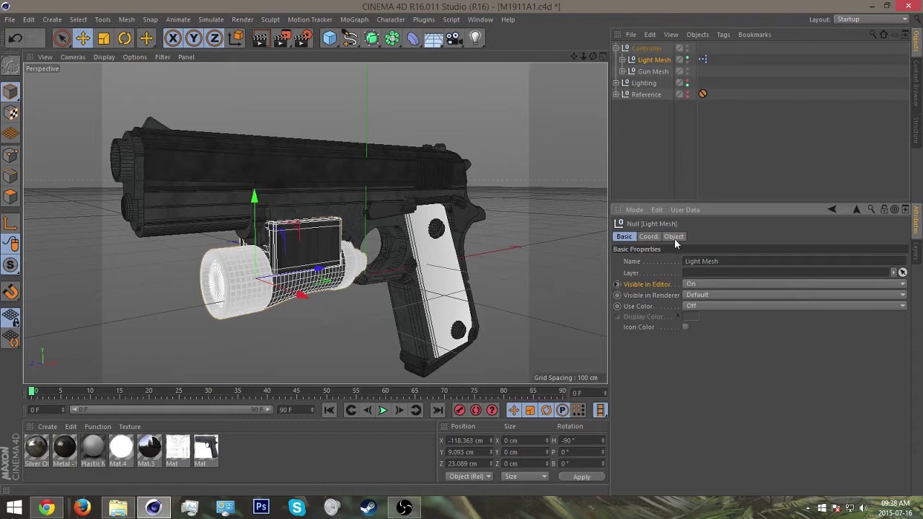
{"action": "left_click", "coordinate": [645, 48]}
{"action": "right_click", "coordinate": [640, 360]}
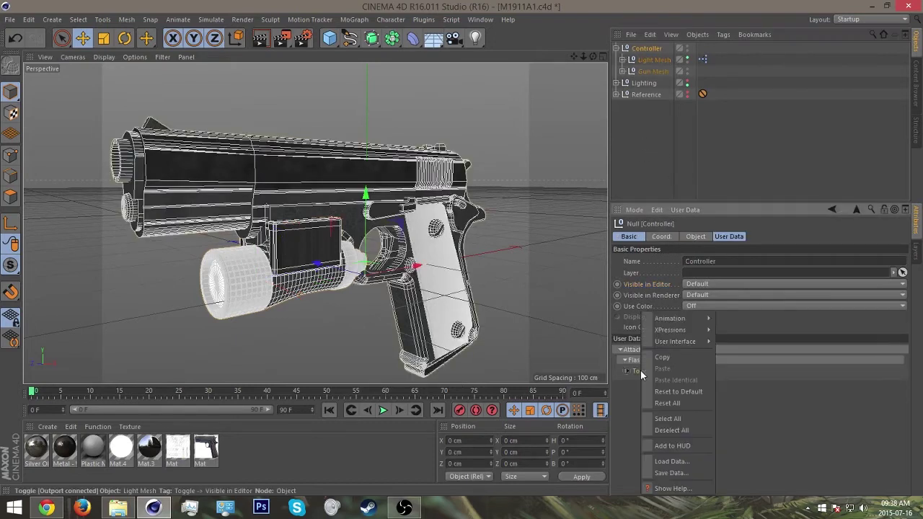
{"action": "left_click", "coordinate": [624, 394]}
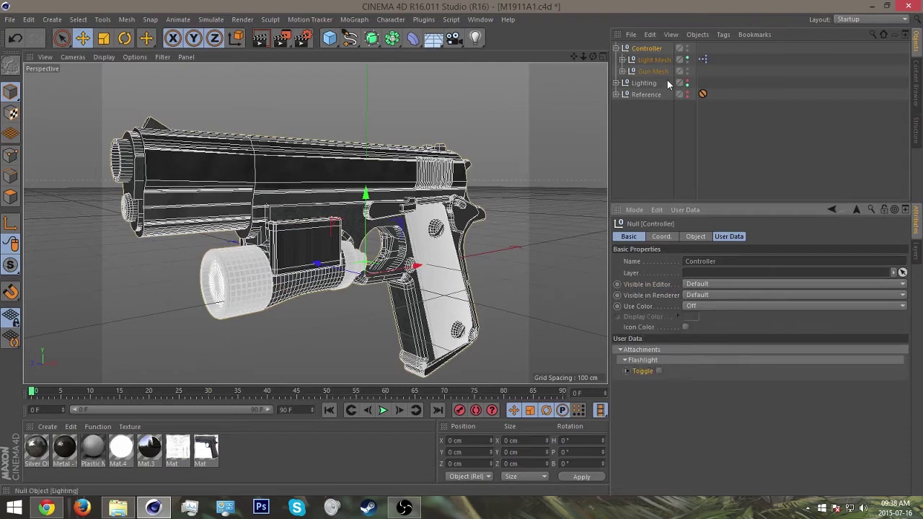
{"action": "left_click", "coordinate": [658, 60]}
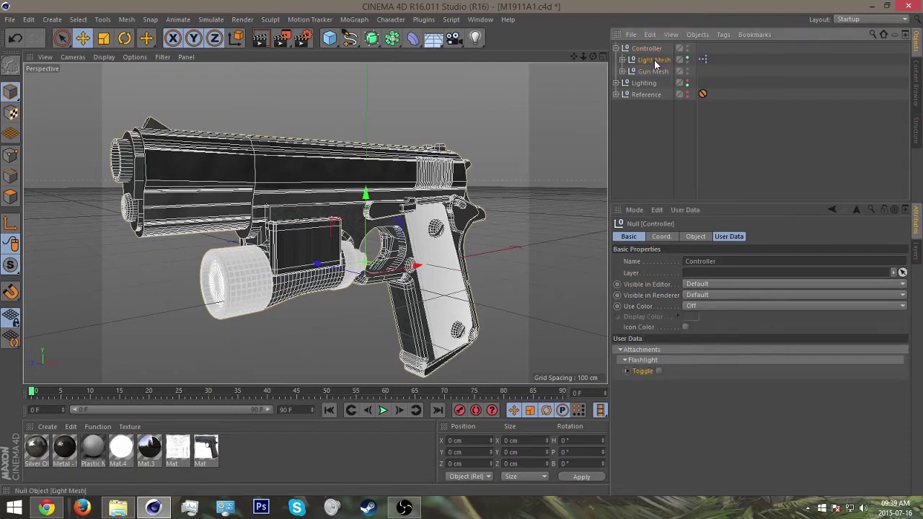
{"action": "right_click", "coordinate": [643, 285]}
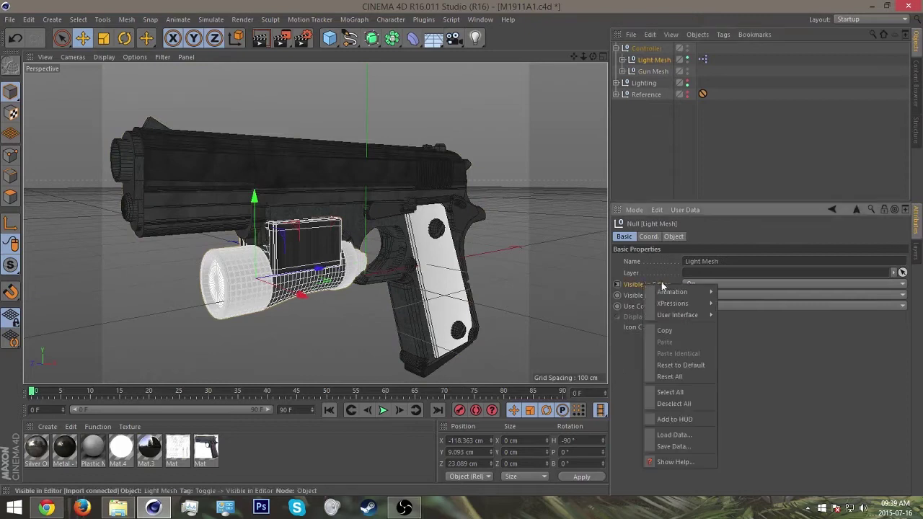
{"action": "left_click", "coordinate": [617, 353]}
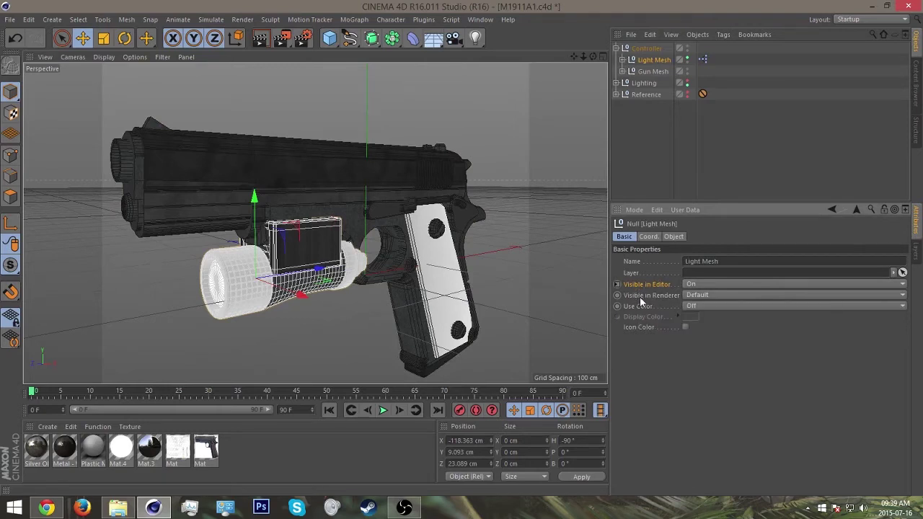
- Set the Light Mesh null's Visible in Renderer parameter as driven (absolute) by the Controller's Toggle
{"action": "right_click", "coordinate": [641, 296]}
{"action": "mouse_move", "coordinate": [672, 315]}
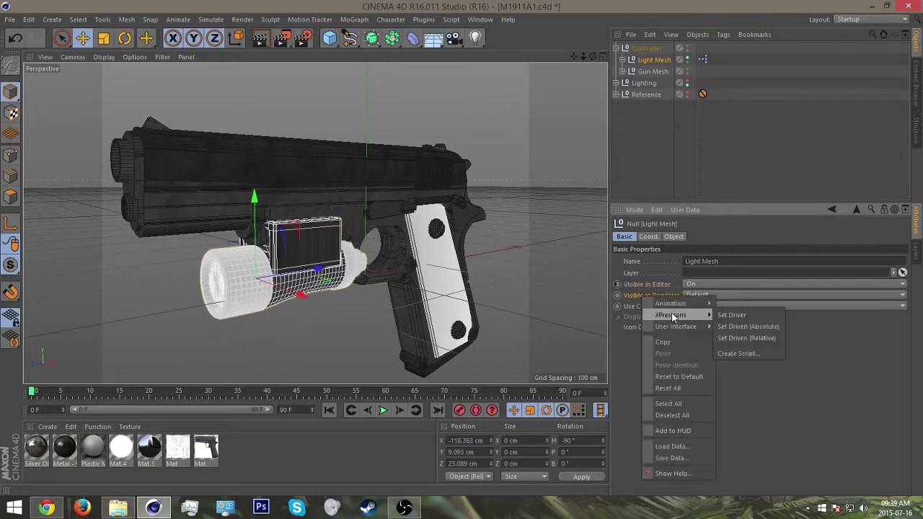
{"action": "left_click", "coordinate": [741, 326]}
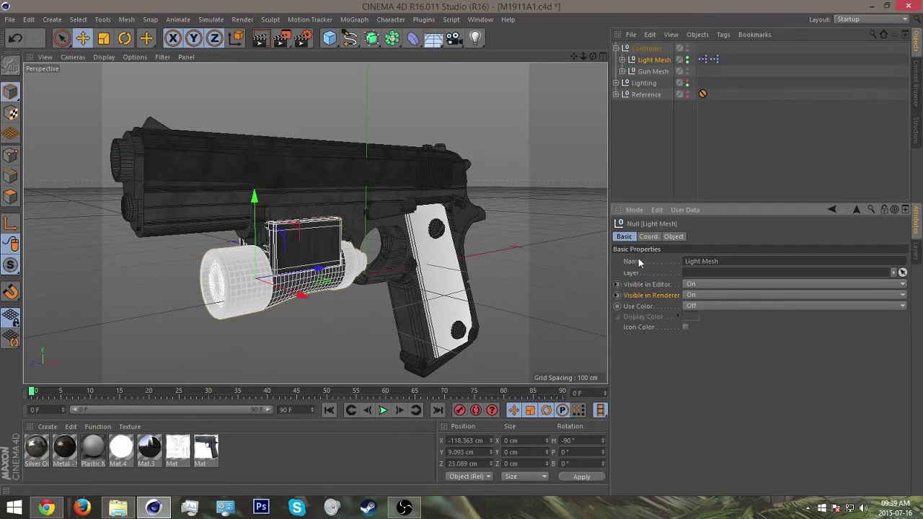
- Inspect the node connection in the Light Mesh's Toggle -> Visible in Renderer XPresso tag and close the editor
{"action": "left_click", "coordinate": [702, 59]}
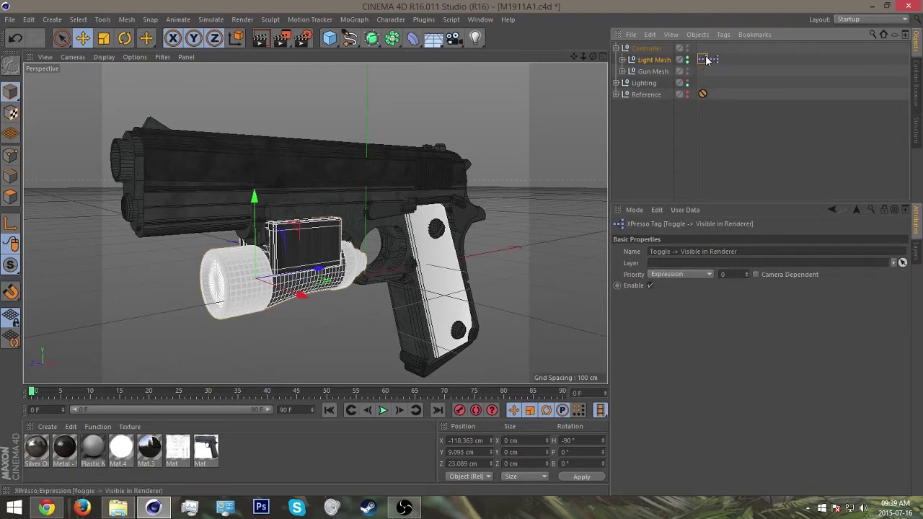
{"action": "double_click", "coordinate": [703, 59]}
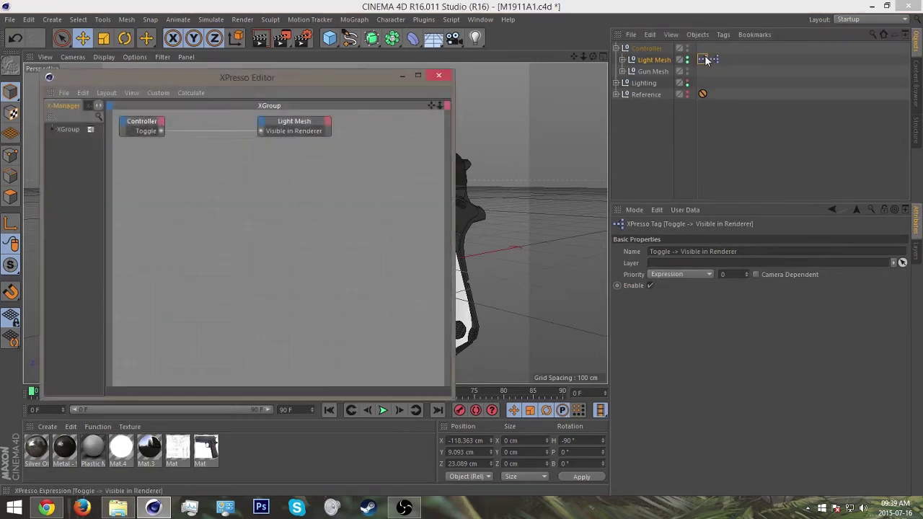
{"action": "left_click", "coordinate": [438, 76]}
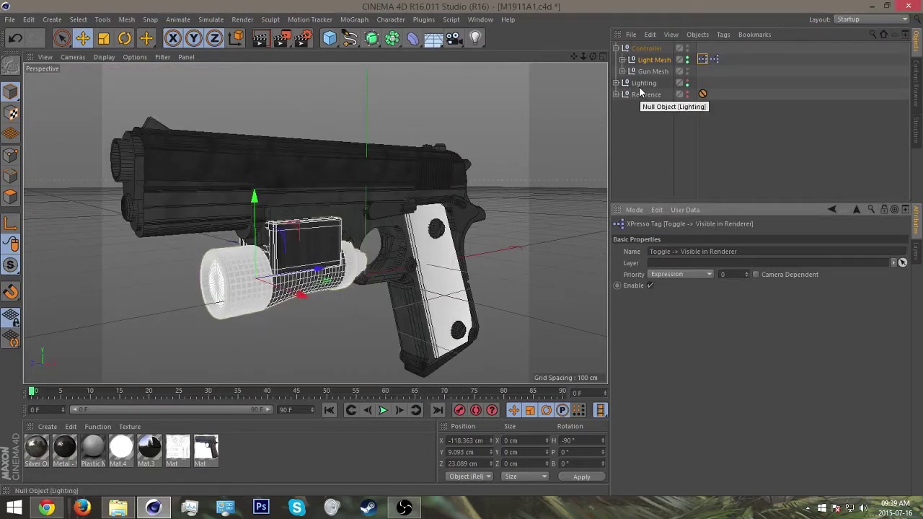
- Test the Controller's Flashlight Toggle by switching it on and off several times, leaving it off
{"action": "left_click", "coordinate": [641, 50]}
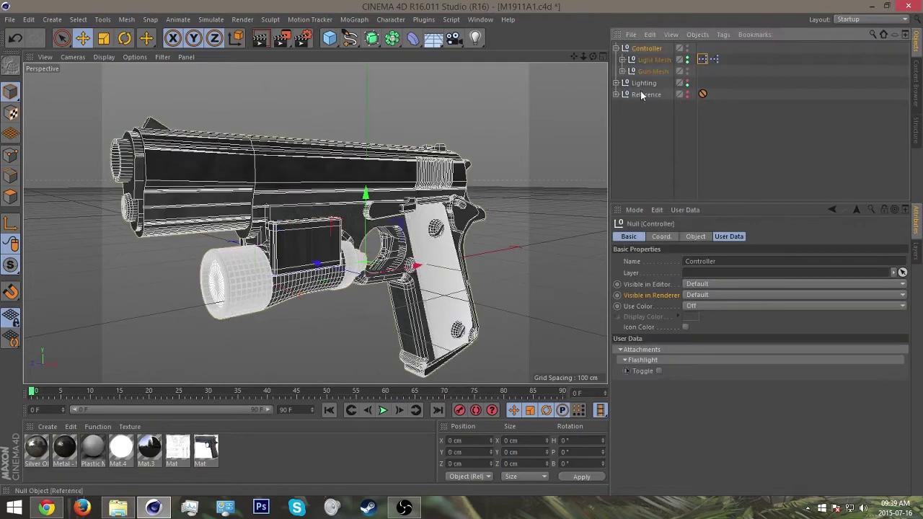
{"action": "left_click", "coordinate": [658, 371]}
{"action": "left_click", "coordinate": [660, 371]}
{"action": "left_click", "coordinate": [660, 371]}
{"action": "left_click", "coordinate": [659, 371]}
{"action": "left_click", "coordinate": [659, 370]}
{"action": "left_click", "coordinate": [659, 371]}
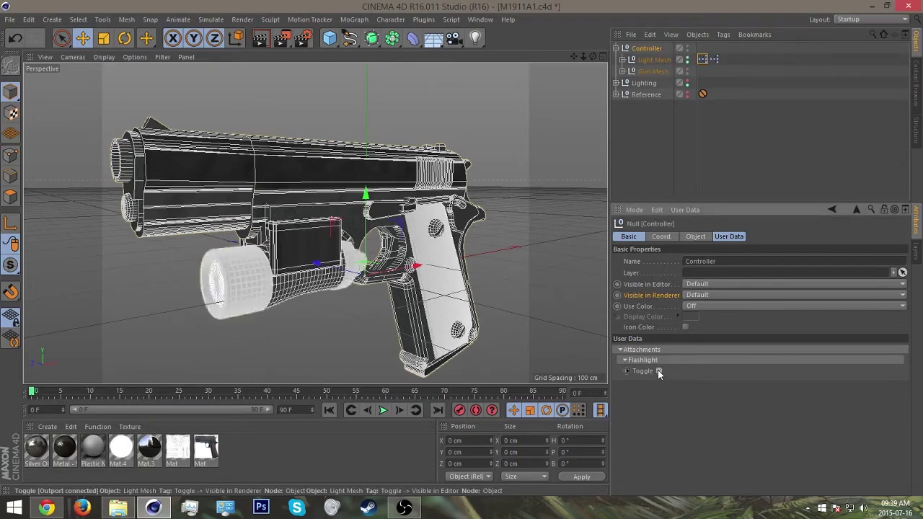
{"action": "left_click", "coordinate": [659, 371]}
{"action": "left_click", "coordinate": [659, 371]}
{"action": "left_click", "coordinate": [659, 371]}
{"action": "left_click", "coordinate": [659, 371]}
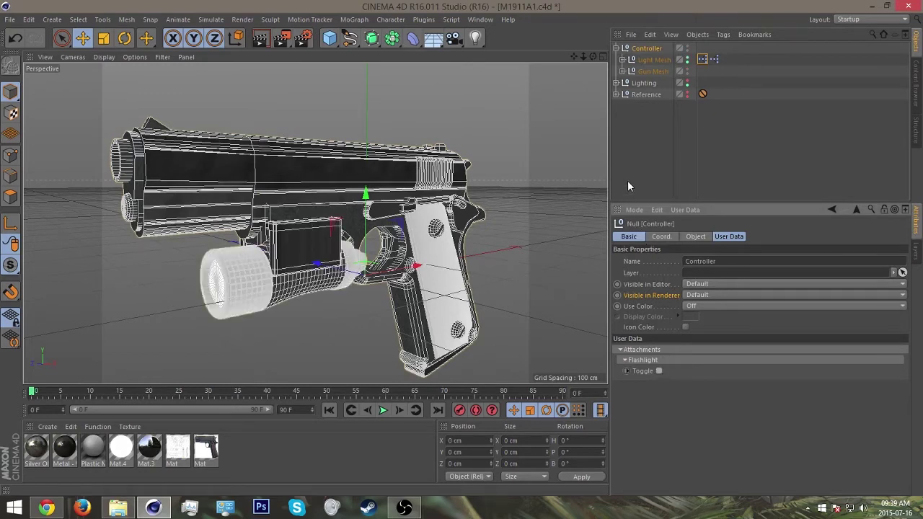
- Examine the pistol and its attached flashlight from several angles, including the Switch mesh, and clear the selection
{"action": "left_click_drag", "start_coordinate": [433, 220], "coordinate": [389, 223], "text": "alt"}
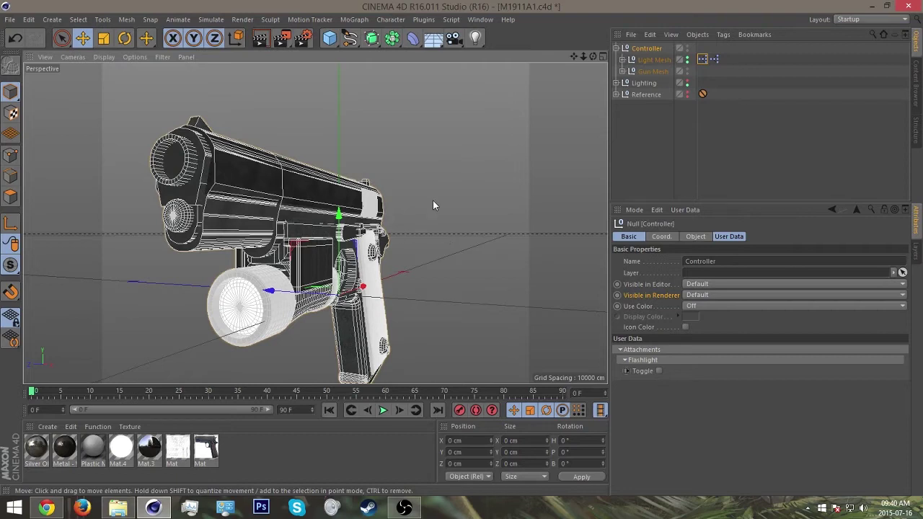
{"action": "left_click_drag", "start_coordinate": [433, 200], "coordinate": [569, 130], "text": "alt"}
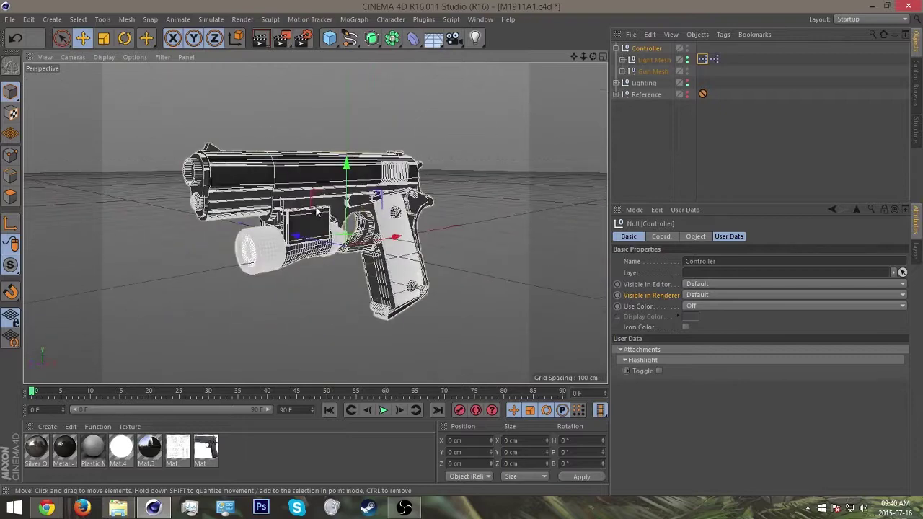
{"action": "left_click_drag", "start_coordinate": [369, 205], "coordinate": [404, 206], "text": "alt"}
{"action": "scroll", "coordinate": [495, 204], "scroll_direction": "up", "scroll_amount": 8}
{"action": "left_click_drag", "start_coordinate": [438, 176], "coordinate": [539, 233], "text": "alt"}
{"action": "left_click", "coordinate": [363, 209]}
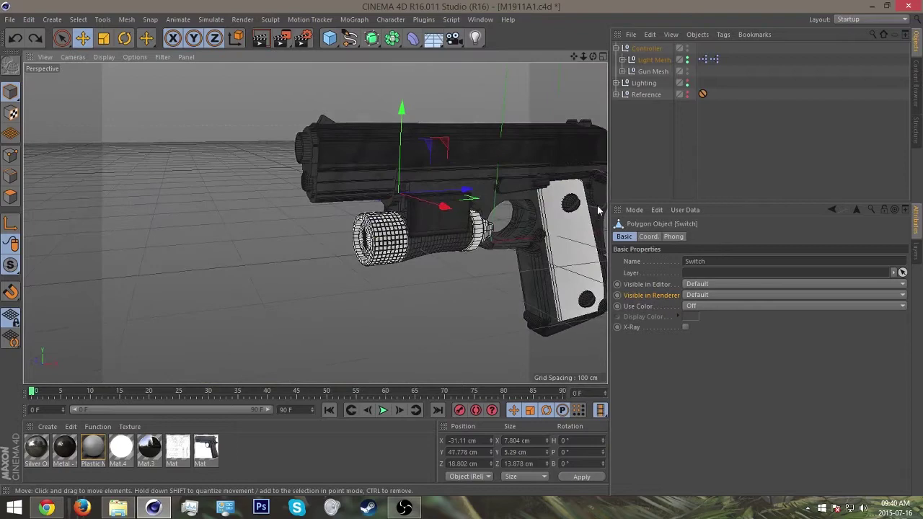
{"action": "mouse_move", "coordinate": [577, 217]}
{"action": "left_mouse_down", "text": "alt"}
{"action": "mouse_move", "coordinate": [414, 222]}
{"action": "mouse_move", "coordinate": [575, 200]}
{"action": "left_mouse_up", "text": "alt"}
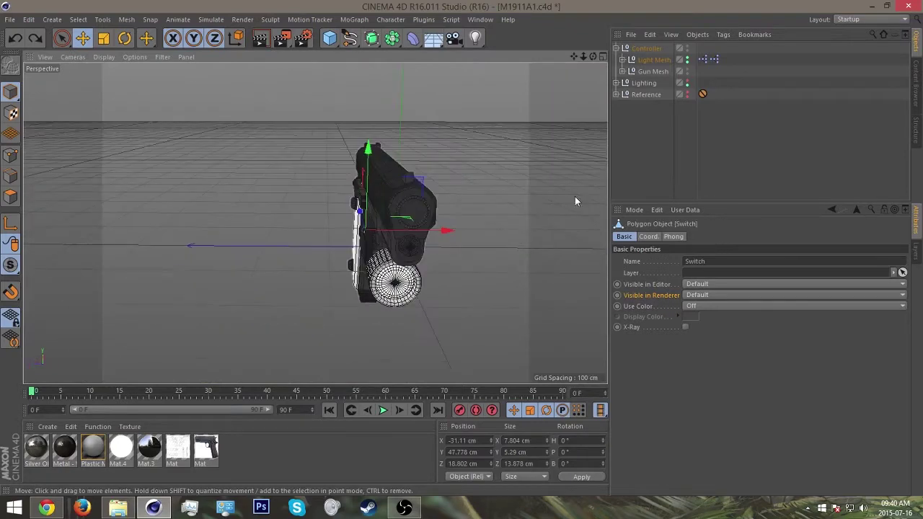
{"action": "left_click", "coordinate": [613, 178]}
{"action": "left_click_drag", "start_coordinate": [375, 213], "coordinate": [402, 250], "text": "alt"}
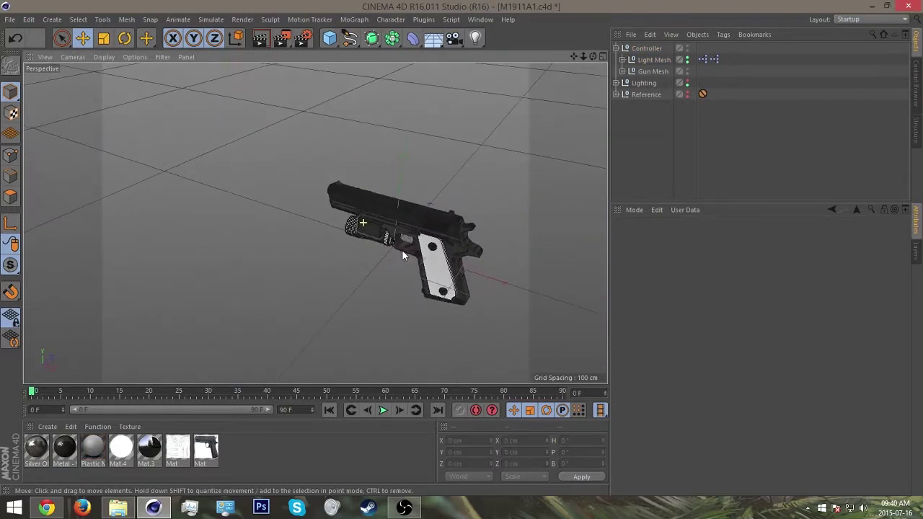
{"action": "left_click", "coordinate": [329, 37]}
{"action": "left_click", "coordinate": [426, 75]}
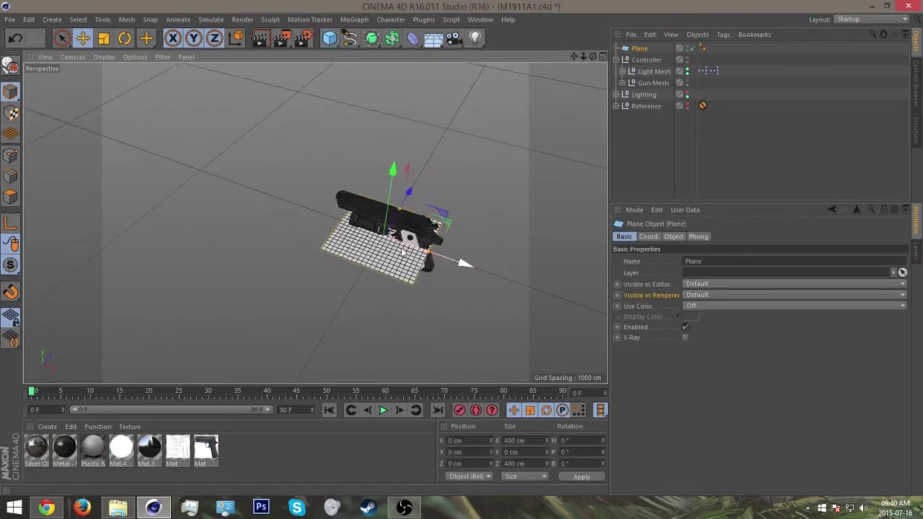
{"action": "key", "text": "ctrl+z"}
- Add a Floor at about X -1686 cm, Y -503 cm and a row of three cubes ahead of the pistol, the farthest near X -3441 cm
{"action": "left_click", "coordinate": [432, 37]}
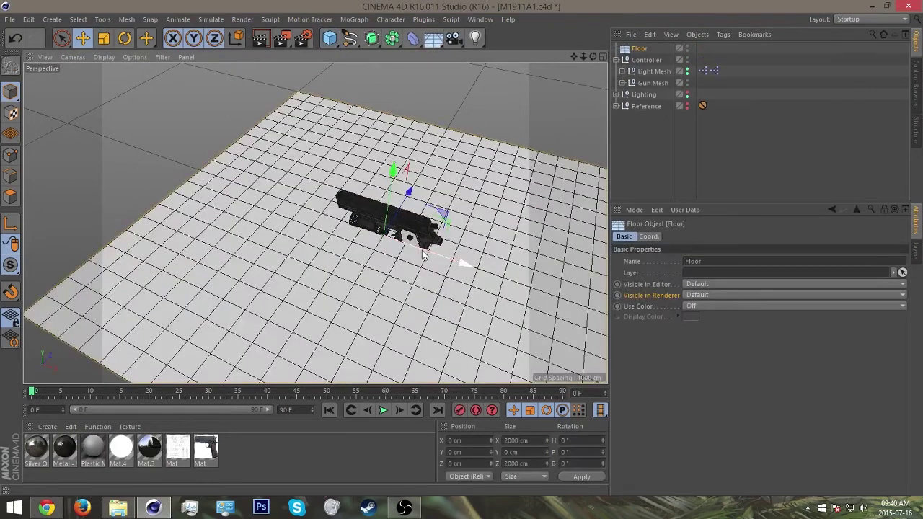
{"action": "left_click_drag", "start_coordinate": [424, 256], "coordinate": [111, 119]}
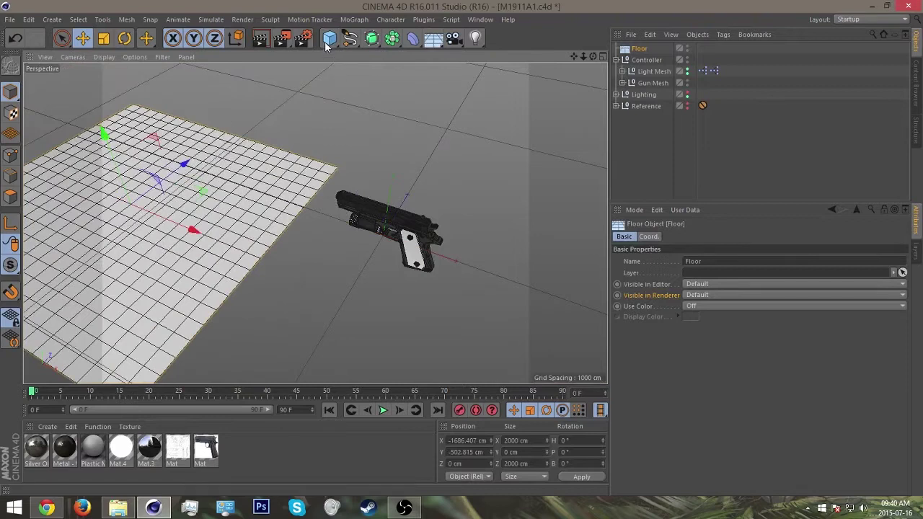
{"action": "left_click", "coordinate": [329, 38]}
{"action": "left_click_drag", "start_coordinate": [271, 110], "coordinate": [403, 137], "text": "alt"}
{"action": "left_click_drag", "start_coordinate": [478, 76], "coordinate": [124, 204]}
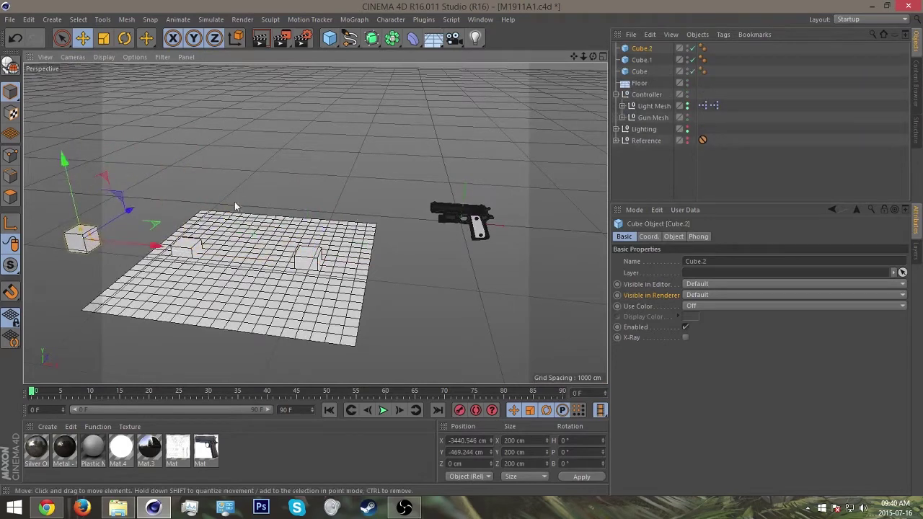
- Preview a render of the pistol, floor and cubes in the viewport with the scene lighting on
{"action": "left_click_drag", "start_coordinate": [233, 206], "coordinate": [183, 197], "text": "alt"}
{"action": "key", "text": "alt+r"}
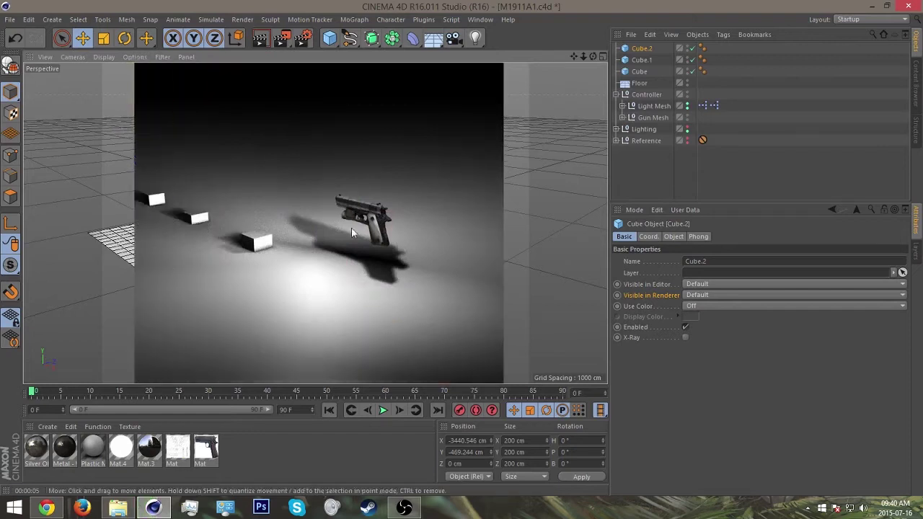
{"action": "scroll", "coordinate": [352, 221], "scroll_direction": "up", "scroll_amount": 5}
{"action": "left_click_drag", "start_coordinate": [422, 239], "coordinate": [447, 231], "text": "alt"}
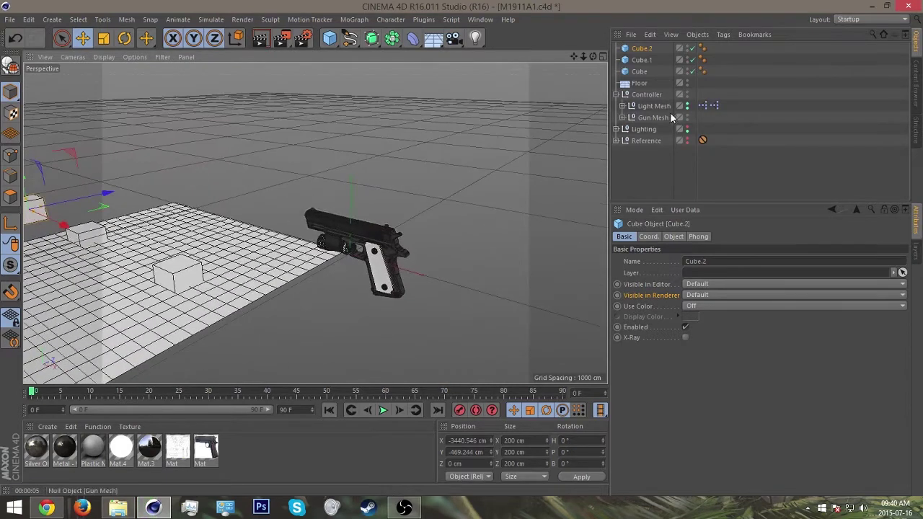
- Turn off the Lighting null's render visibility and render the viewport to check the flashlight's beam on the cubes
{"action": "left_click", "coordinate": [687, 129]}
{"action": "left_click_drag", "start_coordinate": [346, 224], "coordinate": [308, 214], "text": "alt"}
{"action": "key", "text": "ctrl+r"}
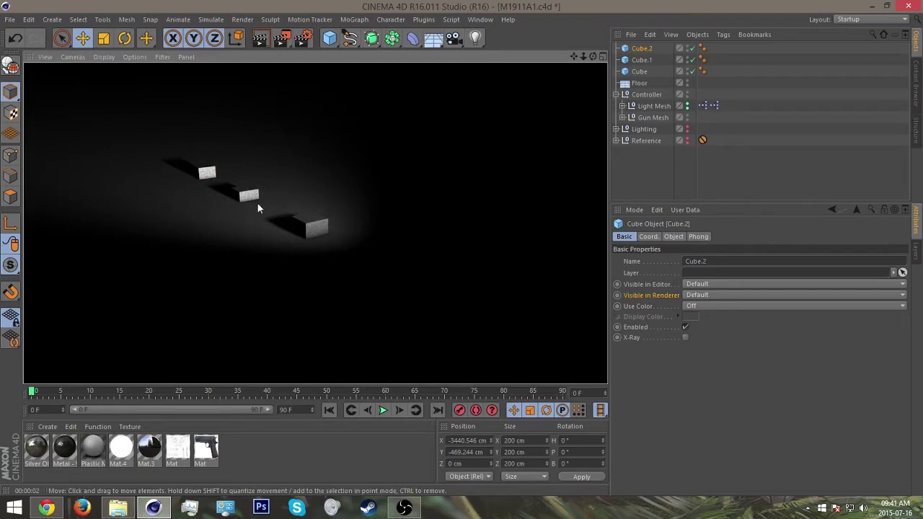
{"action": "left_click_drag", "start_coordinate": [413, 219], "coordinate": [436, 254], "text": "alt"}
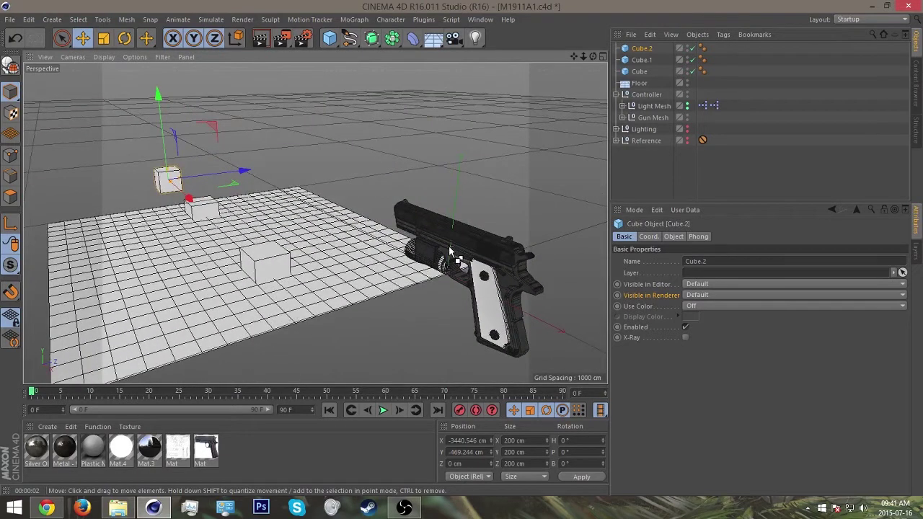
{"action": "key", "text": "ctrl+r"}
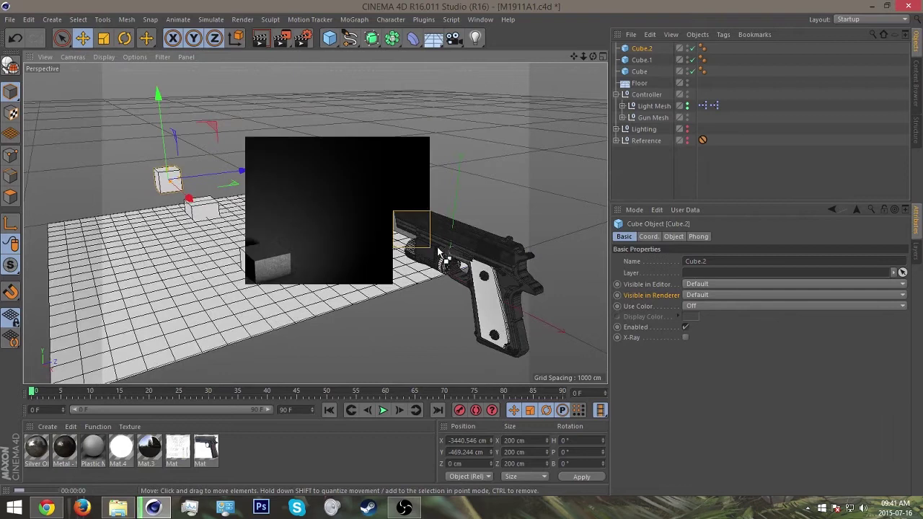
- Add a user data entry named Light Colour with the Color data type to the Controller null's Flashlight group
{"action": "left_click_drag", "start_coordinate": [471, 243], "coordinate": [505, 230], "text": "alt"}
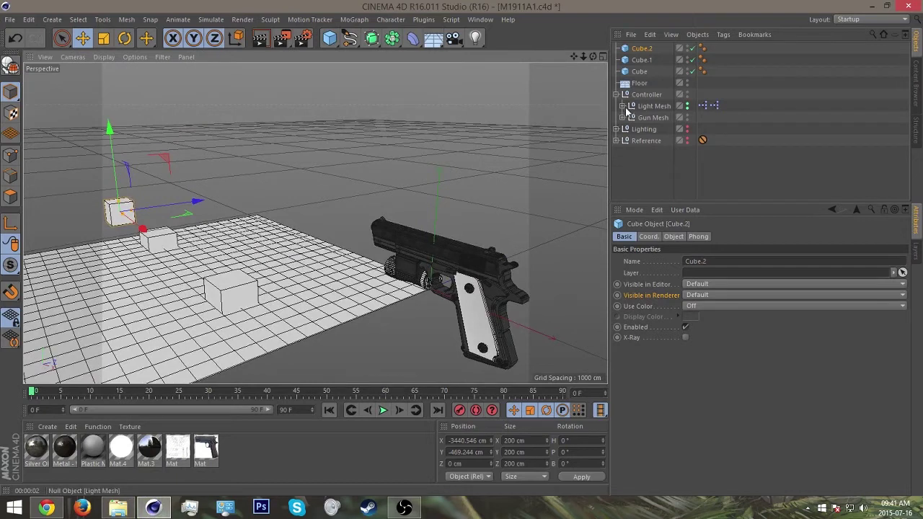
{"action": "left_click", "coordinate": [638, 96]}
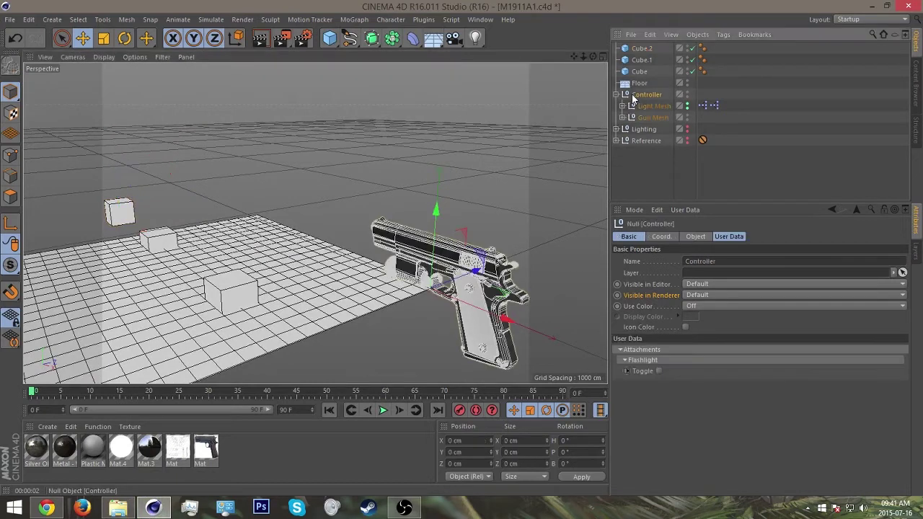
{"action": "left_click", "coordinate": [725, 237]}
{"action": "left_click", "coordinate": [685, 210]}
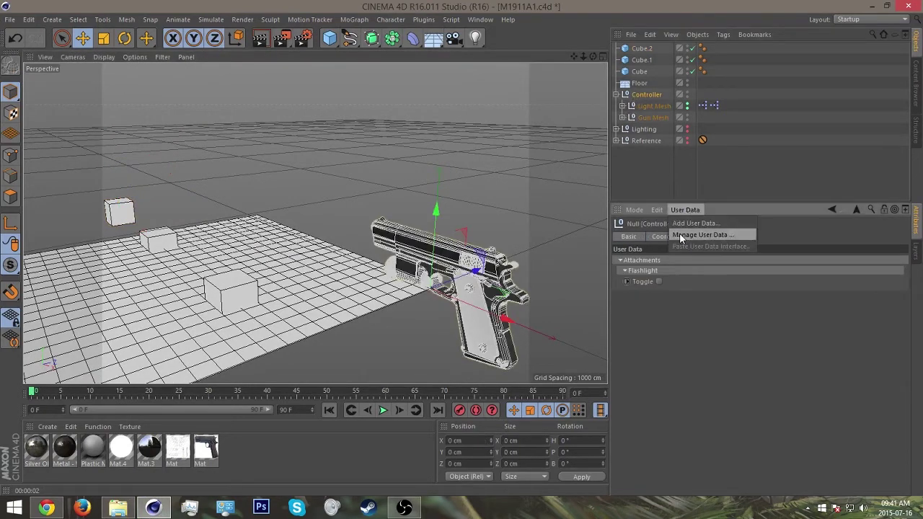
{"action": "left_click", "coordinate": [680, 235]}
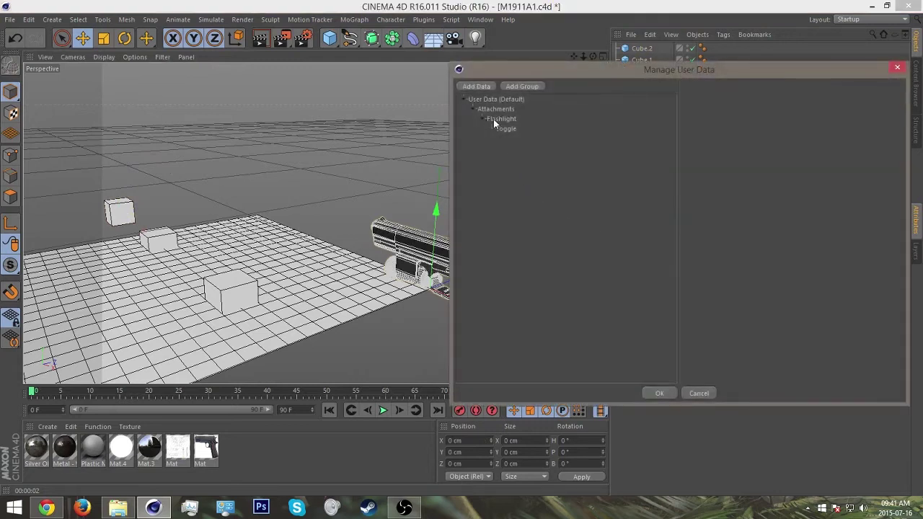
{"action": "left_click", "coordinate": [501, 119]}
{"action": "left_click", "coordinate": [476, 87]}
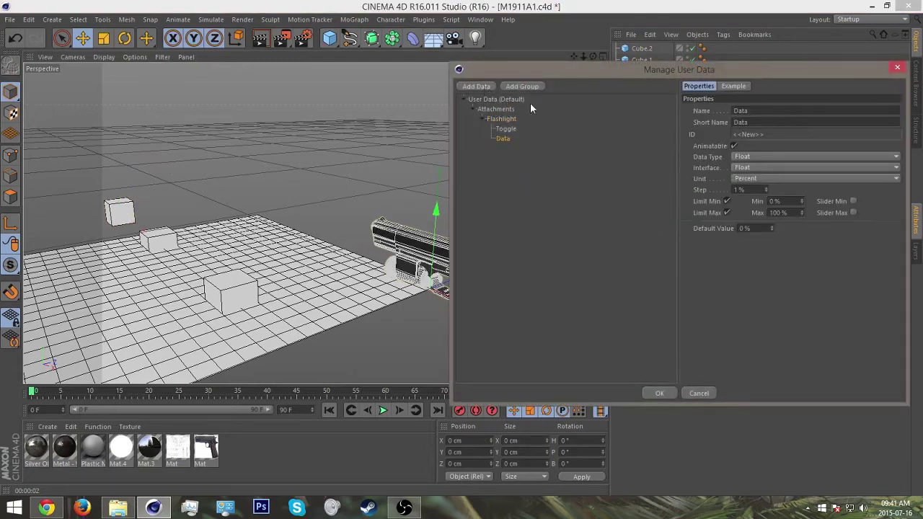
{"action": "type", "text": "Light Colour"}
{"action": "left_click", "coordinate": [748, 156]}
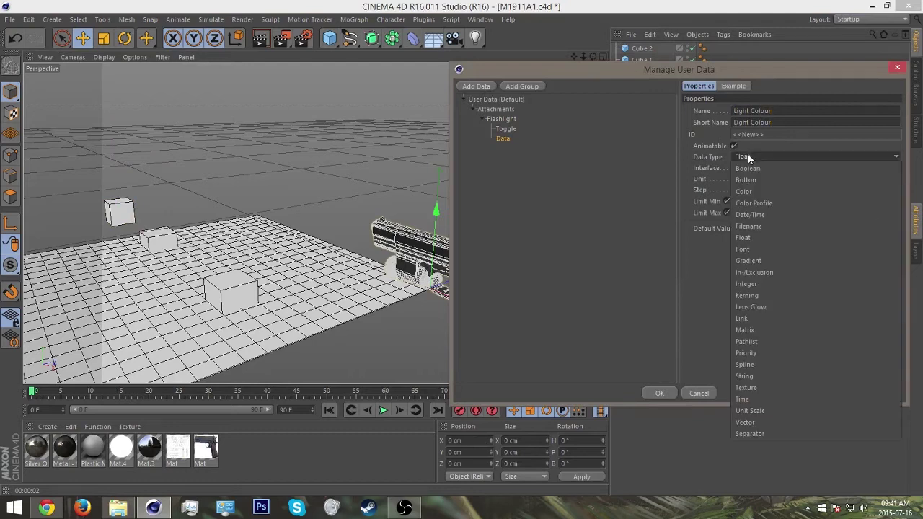
{"action": "left_click", "coordinate": [755, 193]}
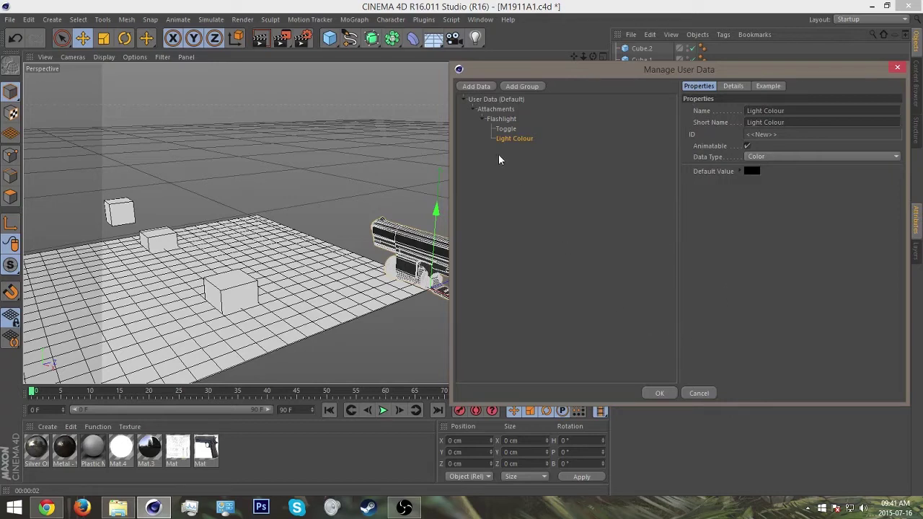
- Add a Float user data entry named Light Intensity to the Flashlight group with a Float Slider interface, and apply the user data changes
{"action": "left_click", "coordinate": [476, 87]}
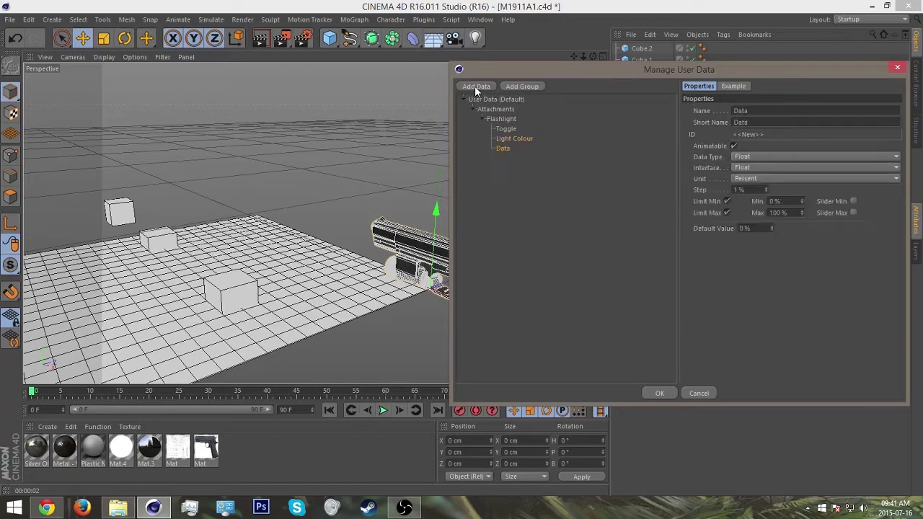
{"action": "double_click", "coordinate": [762, 111]}
{"action": "type", "text": "Light intensity"}
{"action": "left_click", "coordinate": [746, 168]}
{"action": "left_click", "coordinate": [755, 191]}
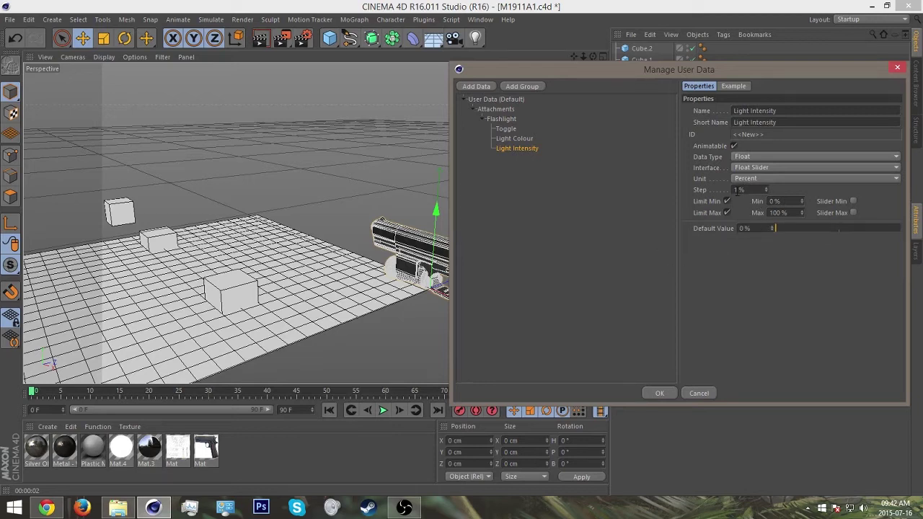
{"action": "left_click", "coordinate": [756, 180]}
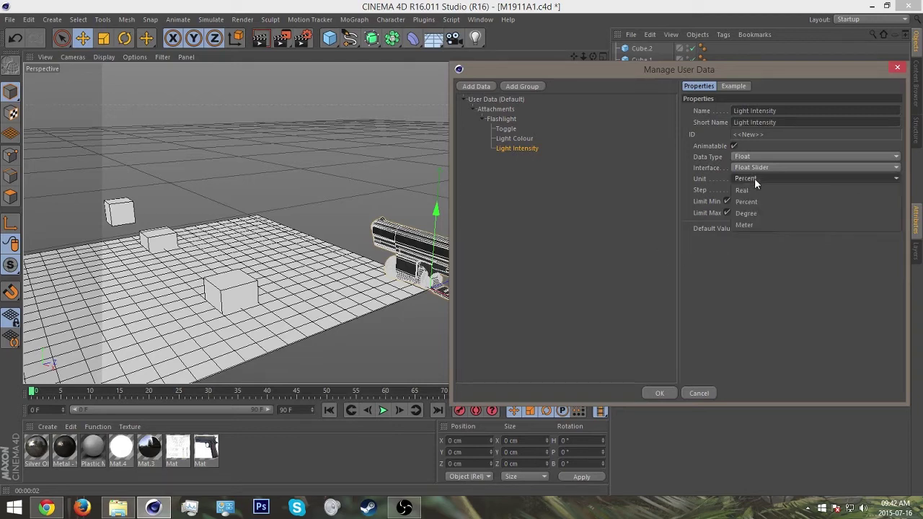
{"action": "left_click", "coordinate": [753, 177]}
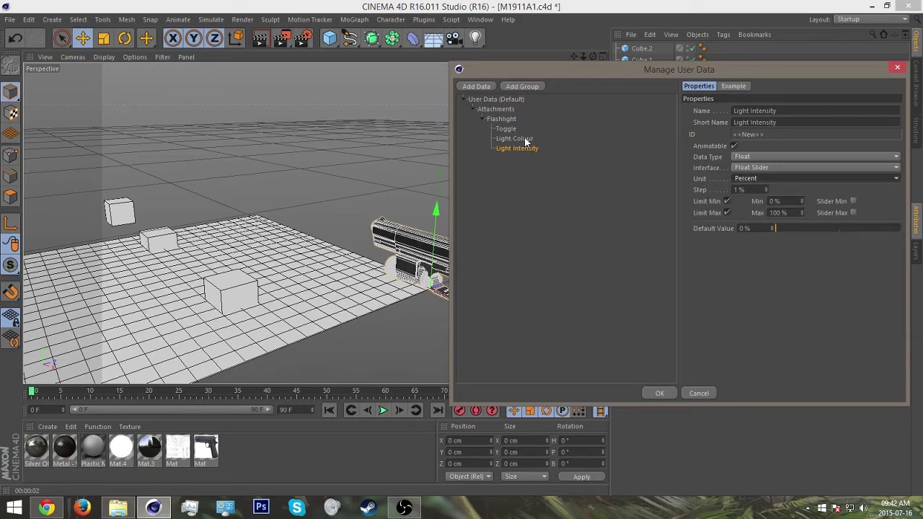
{"action": "left_click", "coordinate": [657, 393]}
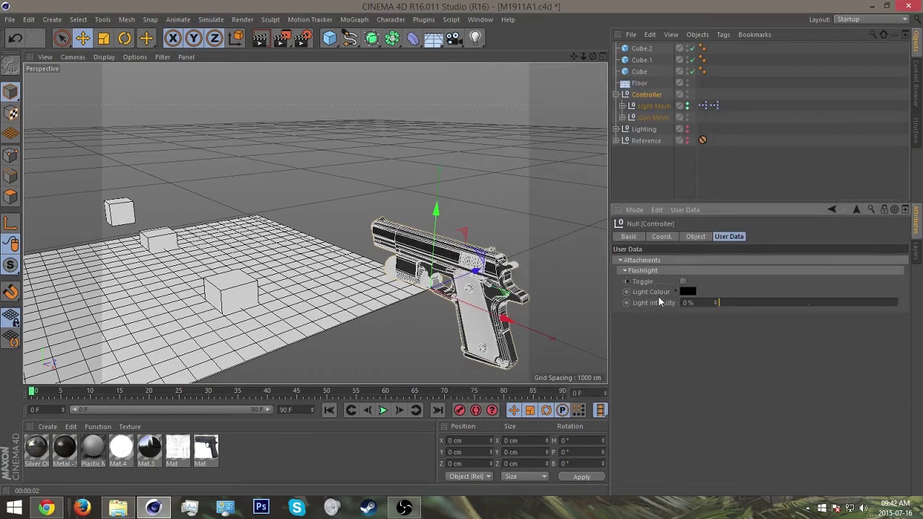
- Check how the Controller's flashlight Toggle drives Light Mesh's editor and renderer visibility by hiding the attachment and showing it again
{"action": "mouse_move", "coordinate": [716, 303]}
{"action": "left_mouse_down"}
{"action": "mouse_move", "coordinate": [760, 309]}
{"action": "mouse_move", "coordinate": [719, 303]}
{"action": "left_mouse_up"}
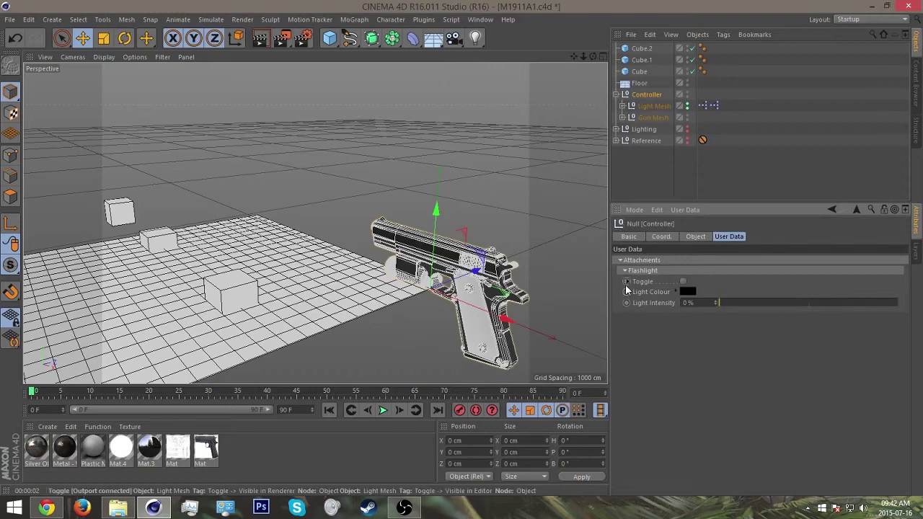
{"action": "mouse_move", "coordinate": [627, 282]}
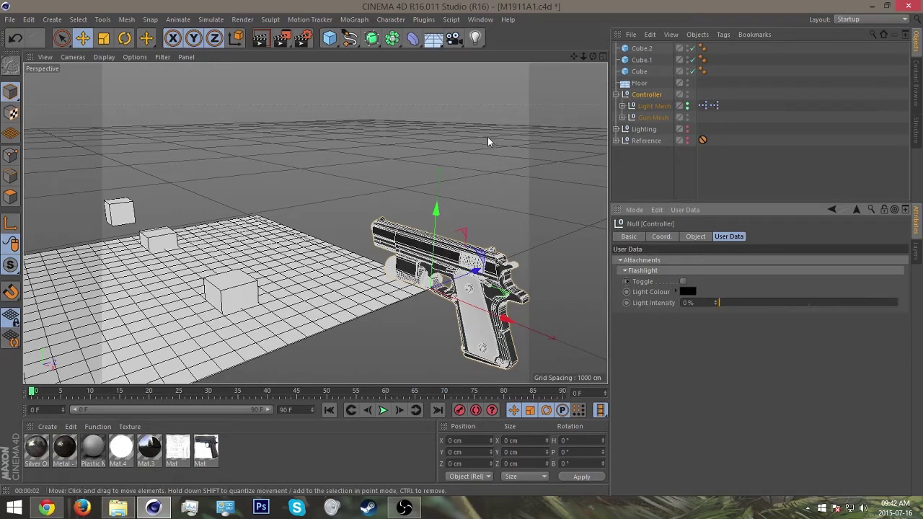
{"action": "left_click", "coordinate": [653, 106]}
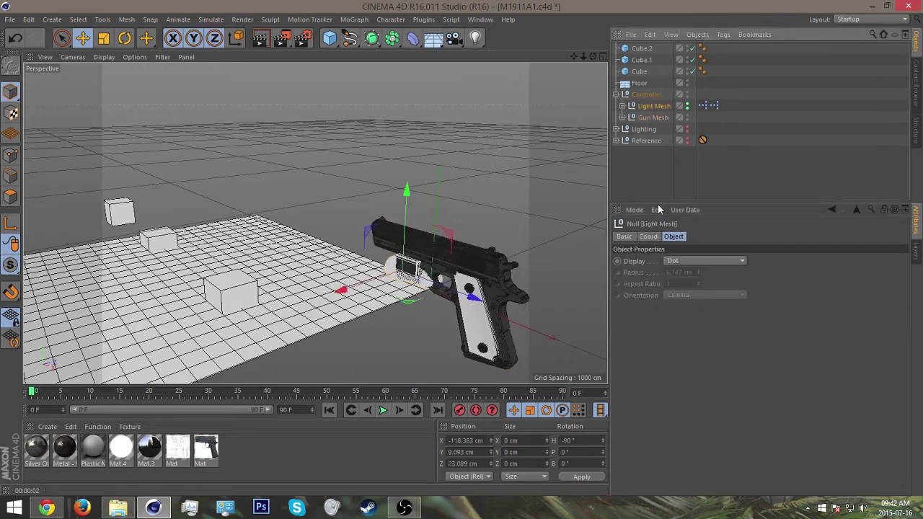
{"action": "left_click", "coordinate": [624, 237]}
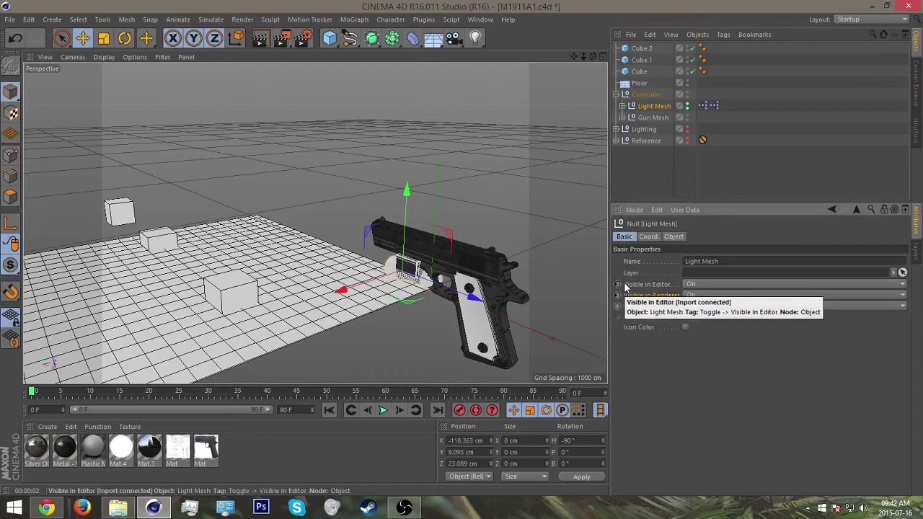
{"action": "left_click", "coordinate": [644, 95]}
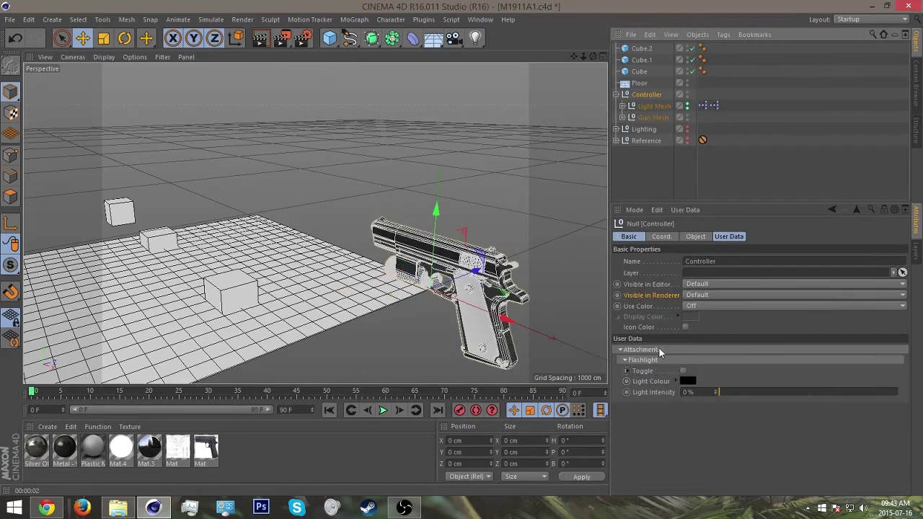
{"action": "left_click", "coordinate": [684, 372]}
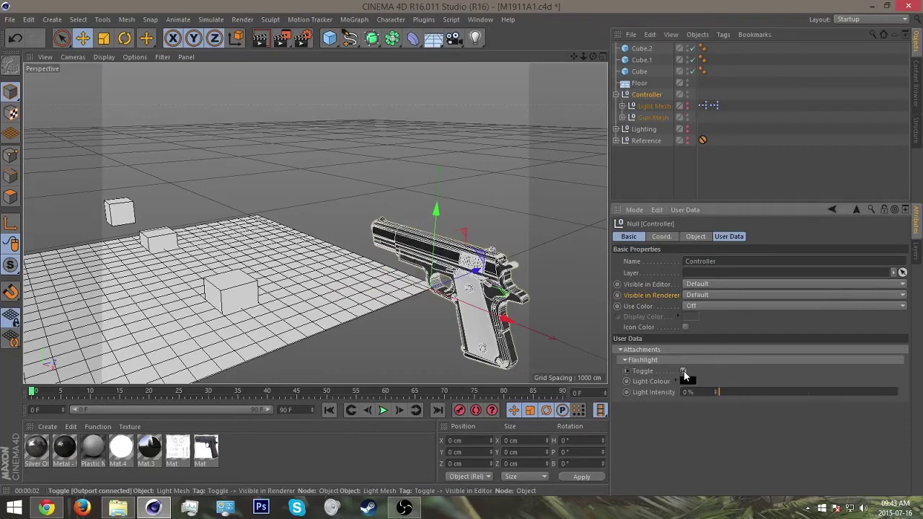
{"action": "left_click", "coordinate": [653, 106]}
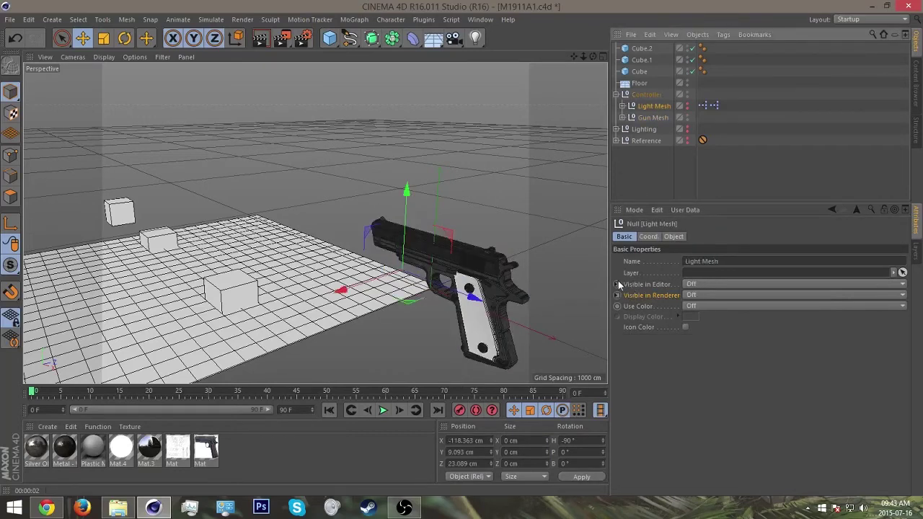
{"action": "left_click", "coordinate": [653, 95]}
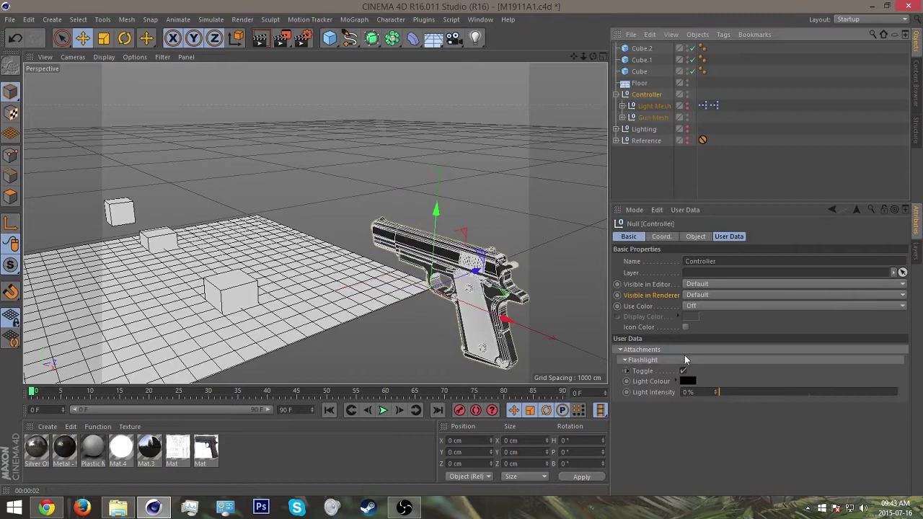
{"action": "left_click", "coordinate": [683, 371]}
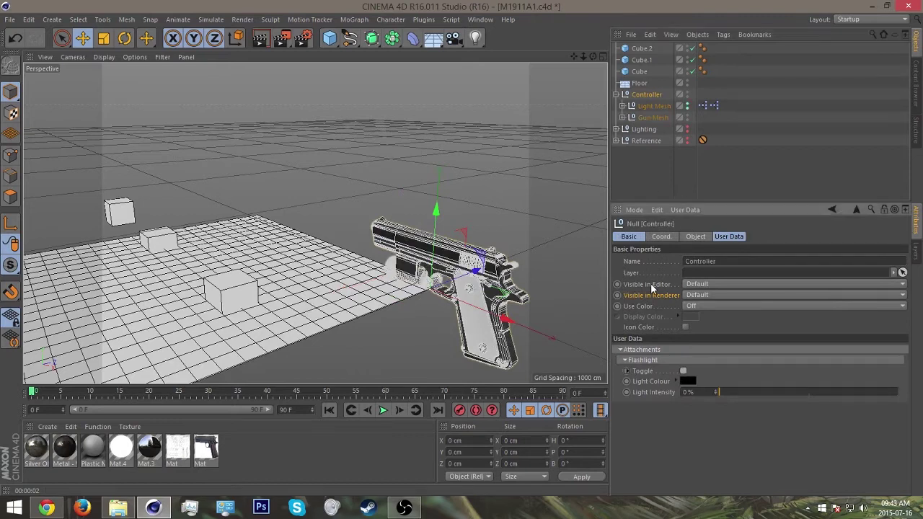
- Make the Controller's Light Colour the driver and the Color of the Light object inside Light Mesh its driven parameter
{"action": "right_click", "coordinate": [641, 380]}
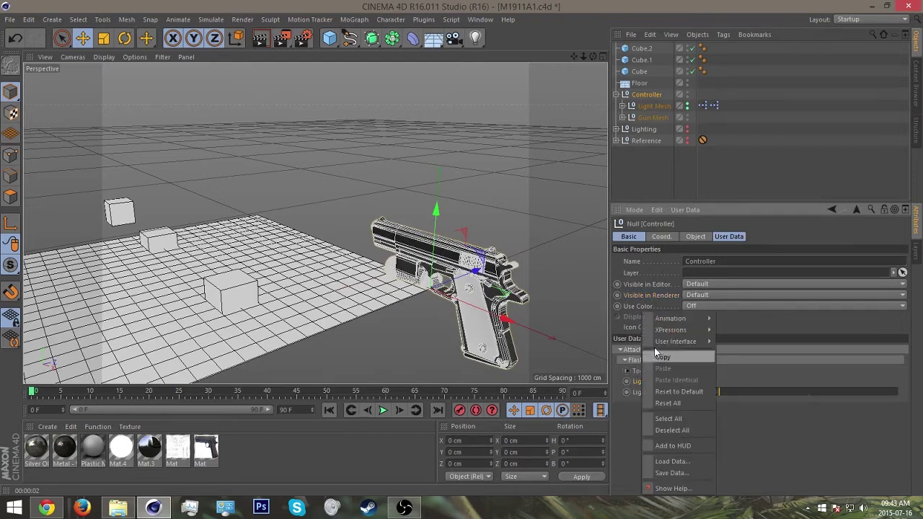
{"action": "mouse_move", "coordinate": [657, 331]}
{"action": "left_click", "coordinate": [727, 330]}
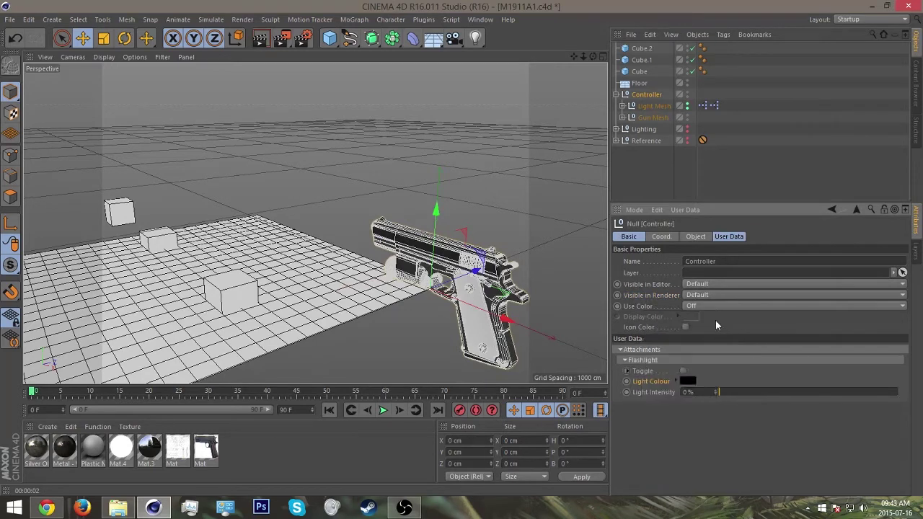
{"action": "left_click", "coordinate": [634, 105]}
{"action": "left_click", "coordinate": [622, 106]}
{"action": "left_click", "coordinate": [647, 118]}
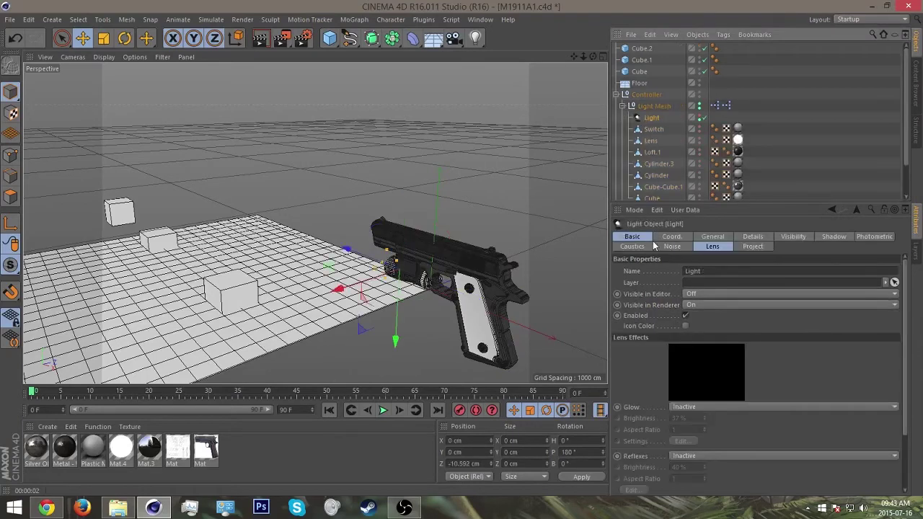
{"action": "left_click", "coordinate": [711, 237]}
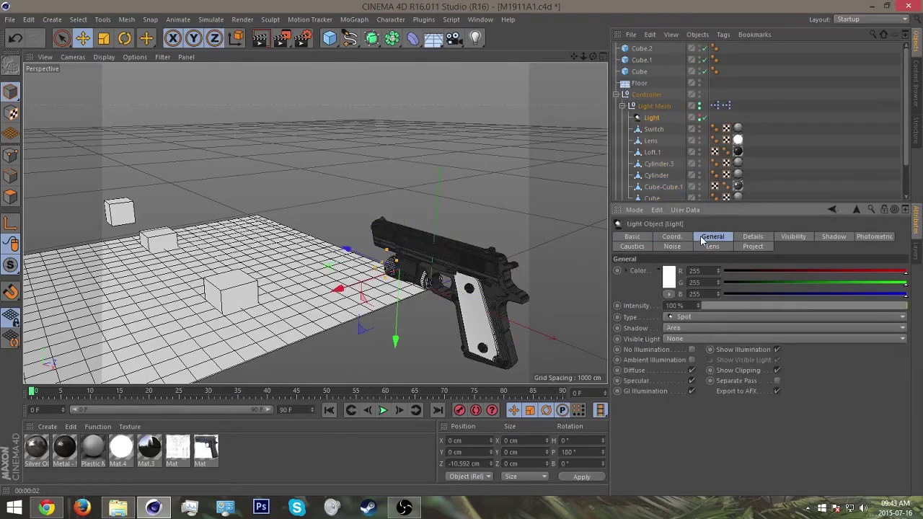
{"action": "right_click", "coordinate": [640, 273]}
{"action": "mouse_move", "coordinate": [661, 290]}
{"action": "left_click", "coordinate": [747, 300]}
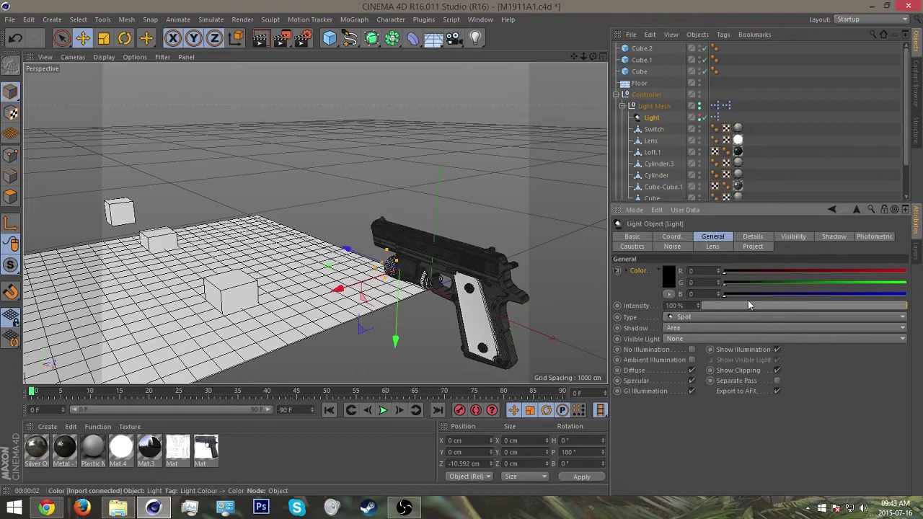
- Expand the Controller's Light Colour picker and set the colour to bright green (RGB 0, 255, 17)
{"action": "left_click_drag", "start_coordinate": [514, 303], "coordinate": [440, 227], "text": "alt"}
{"action": "left_click", "coordinate": [638, 96]}
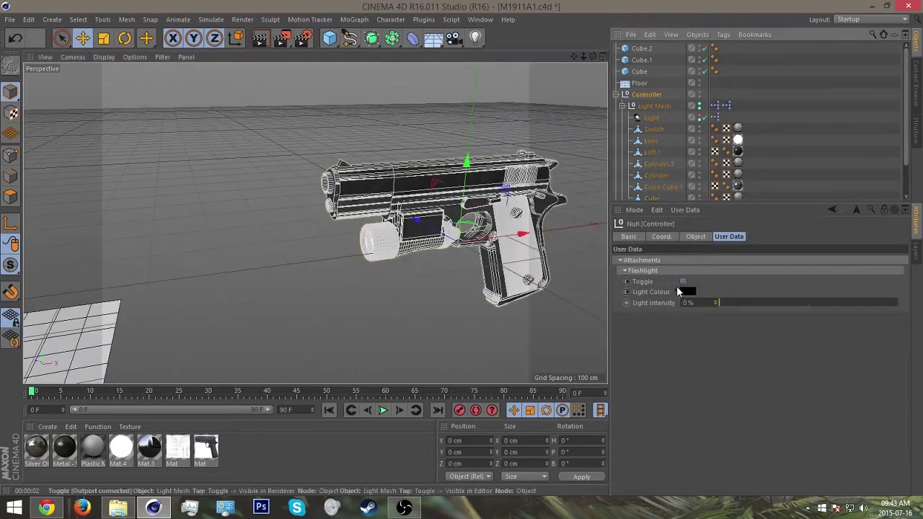
{"action": "left_click", "coordinate": [681, 292]}
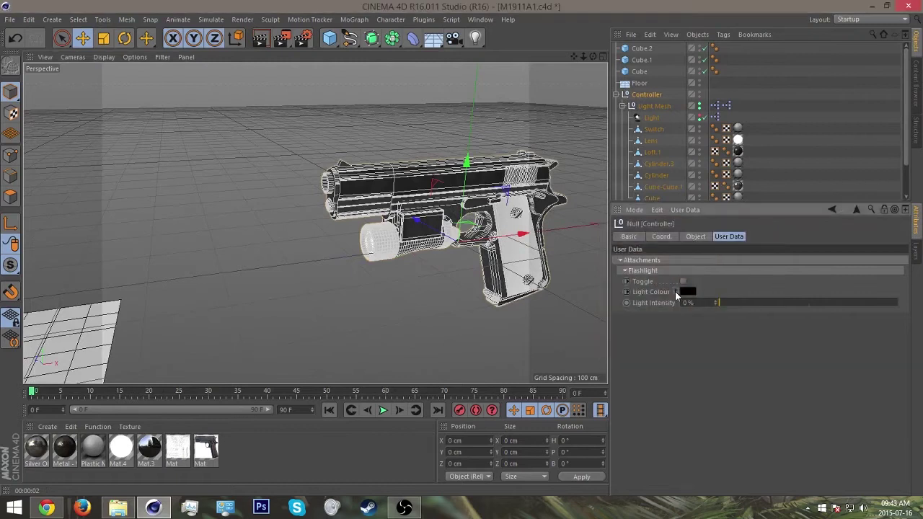
{"action": "left_click", "coordinate": [676, 291]}
{"action": "left_click", "coordinate": [687, 316]}
{"action": "left_click", "coordinate": [690, 317]}
{"action": "left_click", "coordinate": [693, 318]}
{"action": "left_click", "coordinate": [715, 342]}
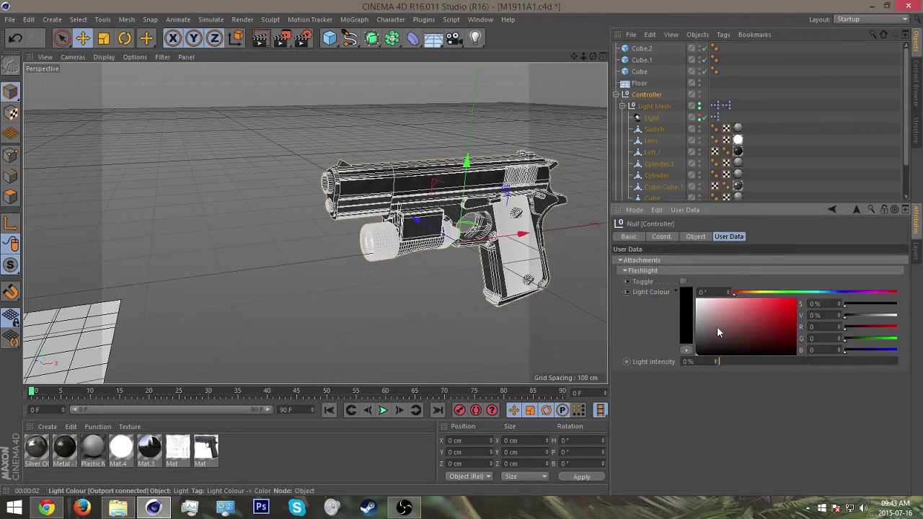
{"action": "left_click", "coordinate": [790, 294]}
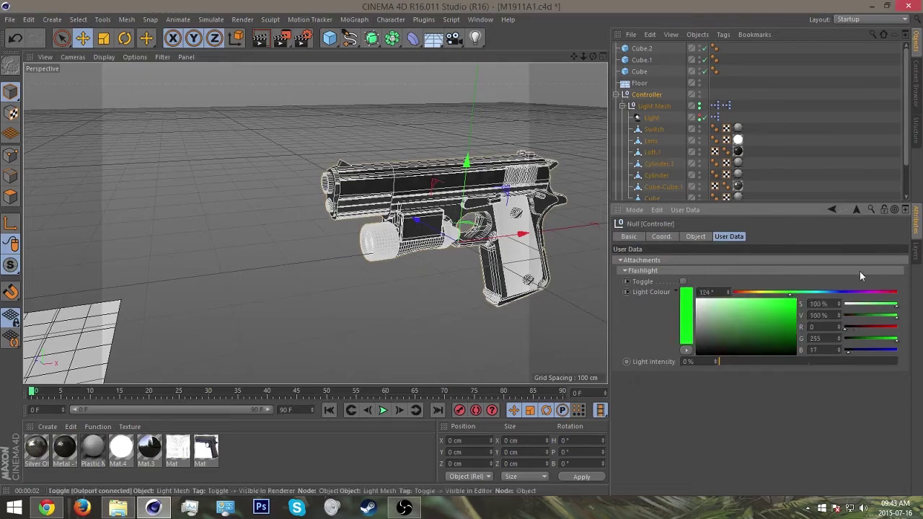
- Render the viewport to test the green beam on the cubes, and change the Light Colour to orange (RGB 255, 144, 0)
{"action": "left_click_drag", "start_coordinate": [599, 288], "coordinate": [453, 218], "text": "alt"}
{"action": "key", "text": "alt+r"}
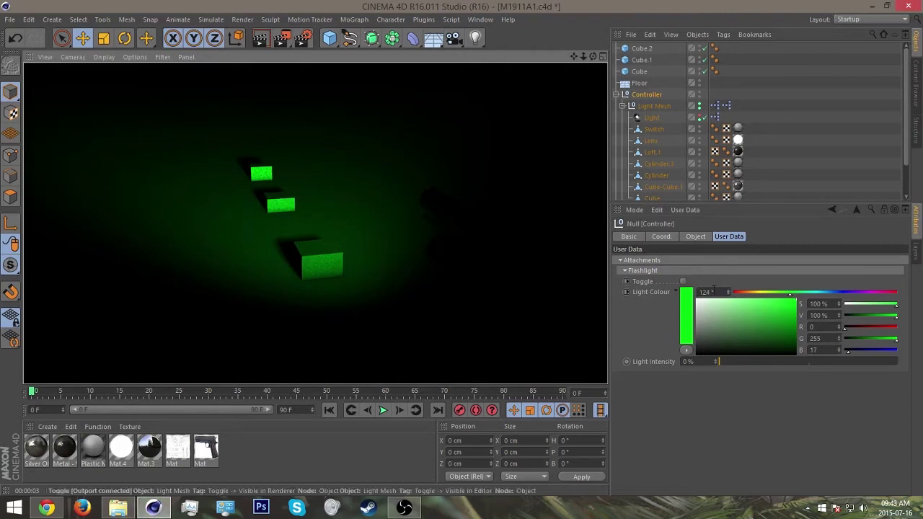
{"action": "left_click", "coordinate": [750, 293]}
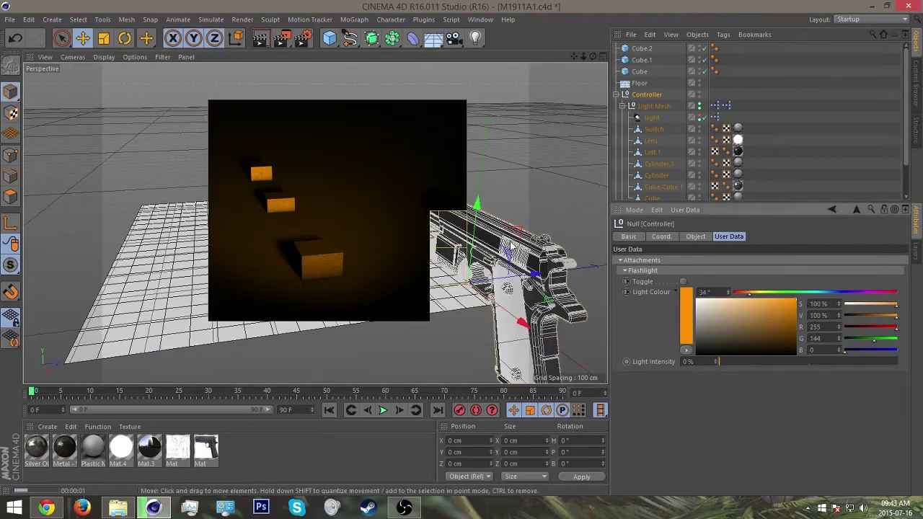
- Hide the flashlight attachment with the Controller's Toggle and render the viewport to check whether its beam still shows
{"action": "left_click", "coordinate": [684, 283]}
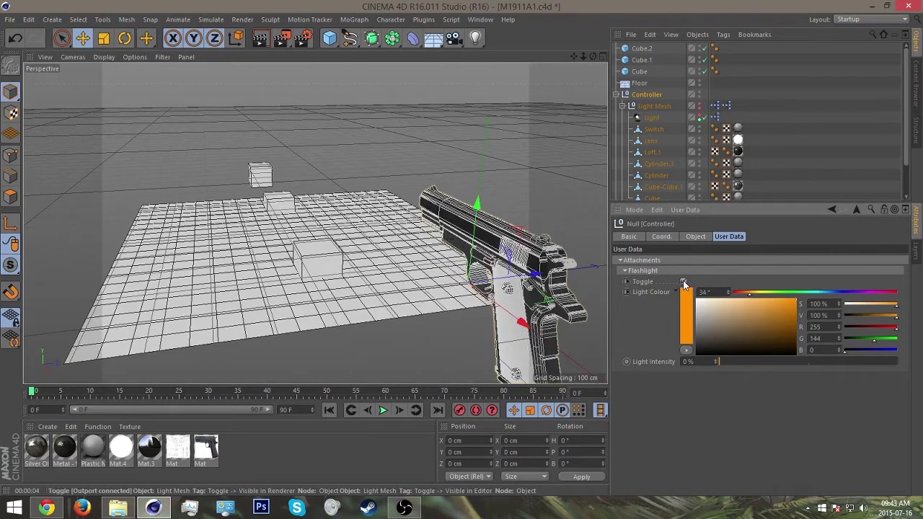
{"action": "left_click", "coordinate": [684, 282]}
{"action": "left_click", "coordinate": [683, 282]}
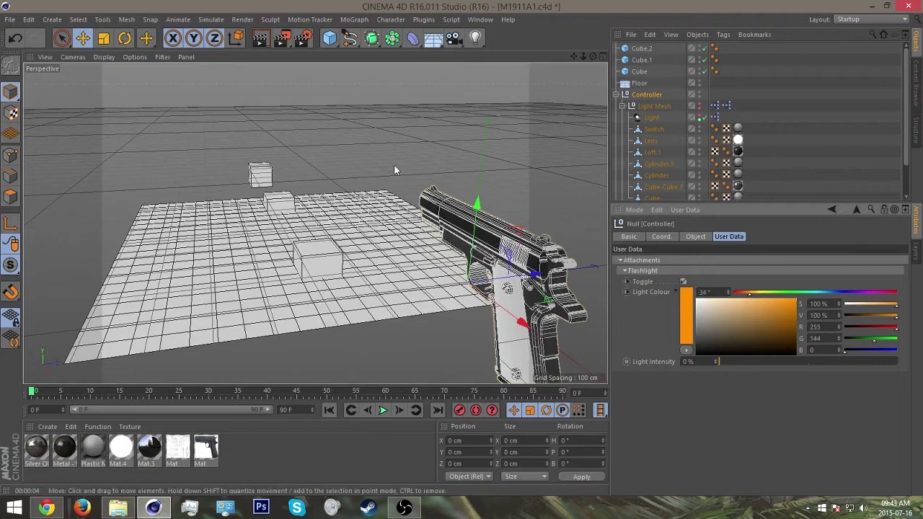
{"action": "left_click", "coordinate": [260, 38]}
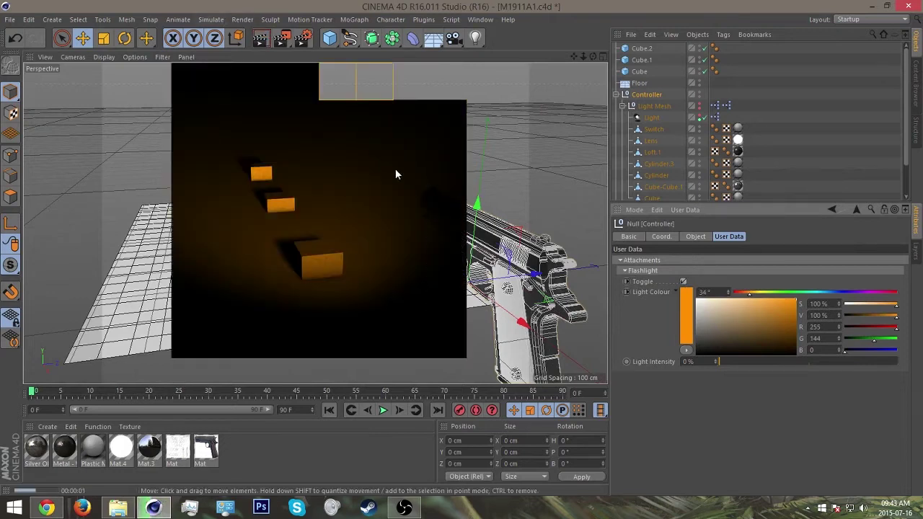
- Show the flashlight attachment again with the Controller's Toggle and make the Controller's Light Intensity the driver
{"action": "left_click", "coordinate": [684, 282]}
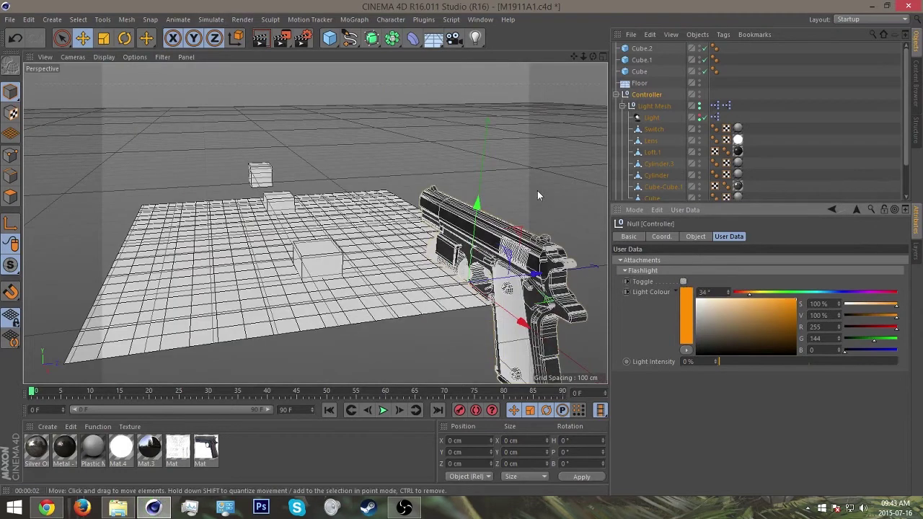
{"action": "left_click_drag", "start_coordinate": [375, 198], "coordinate": [516, 212], "text": "alt"}
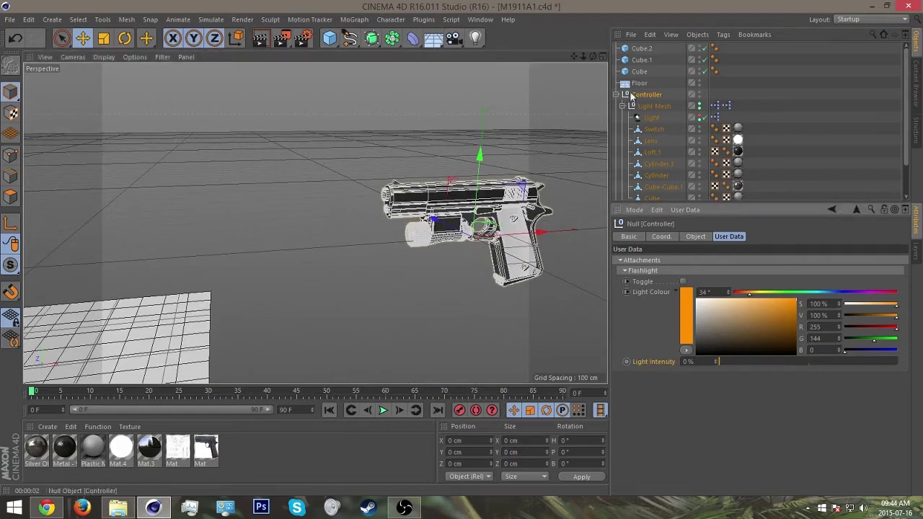
{"action": "right_click", "coordinate": [644, 362]}
{"action": "mouse_move", "coordinate": [671, 330]}
{"action": "left_click", "coordinate": [743, 329]}
- Make the Intensity of the Light object inside Light Mesh the parameter driven by the Controller's Light Intensity
{"action": "left_click", "coordinate": [642, 119]}
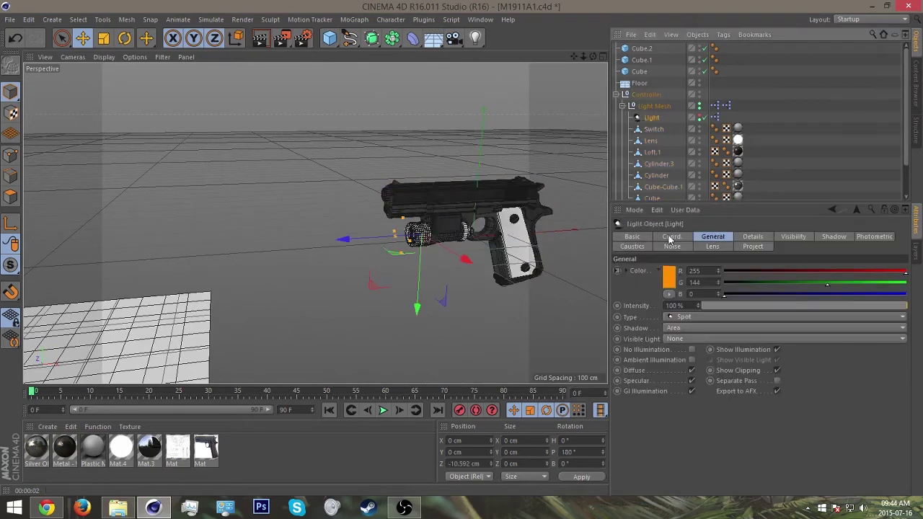
{"action": "right_click", "coordinate": [635, 306]}
{"action": "mouse_move", "coordinate": [674, 323]}
{"action": "left_click", "coordinate": [740, 332]}
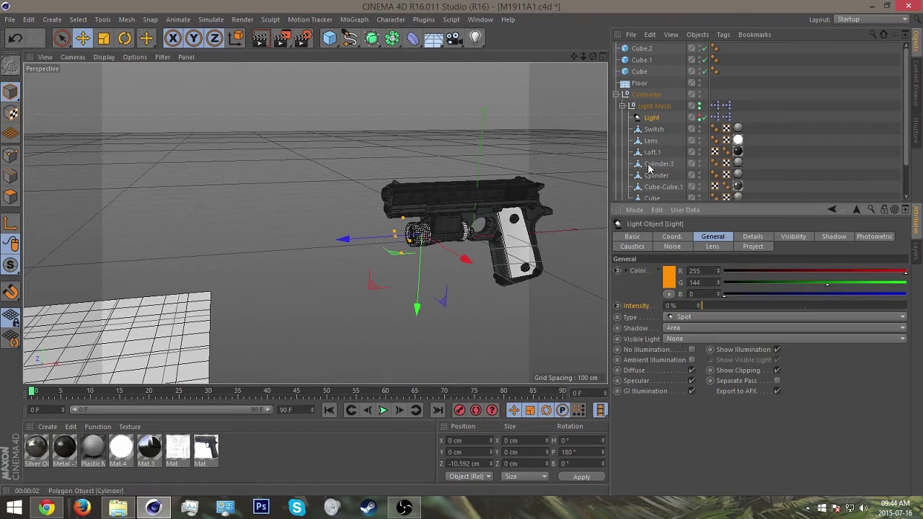
- Test the Controller's Light Intensity by rendering the viewport at 25% and again at 62%
{"action": "left_click", "coordinate": [640, 96]}
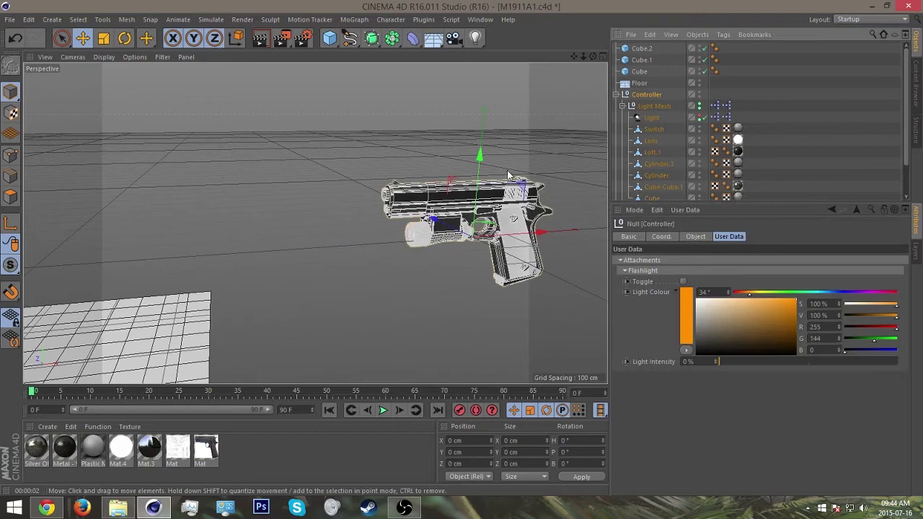
{"action": "left_click_drag", "start_coordinate": [347, 238], "coordinate": [712, 331], "text": "alt"}
{"action": "left_click_drag", "start_coordinate": [720, 361], "coordinate": [803, 359]}
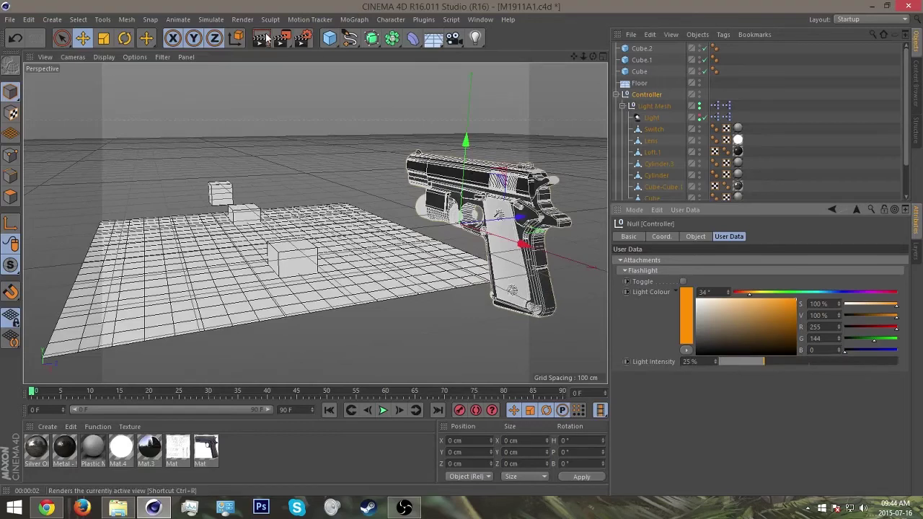
{"action": "key", "text": "alt+r"}
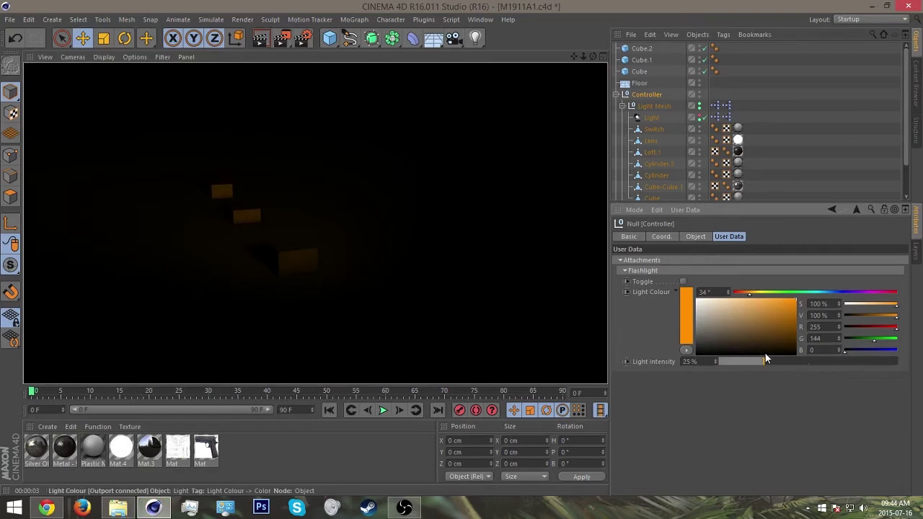
{"action": "left_click_drag", "start_coordinate": [767, 359], "coordinate": [833, 362]}
{"action": "key", "text": "alt+r"}
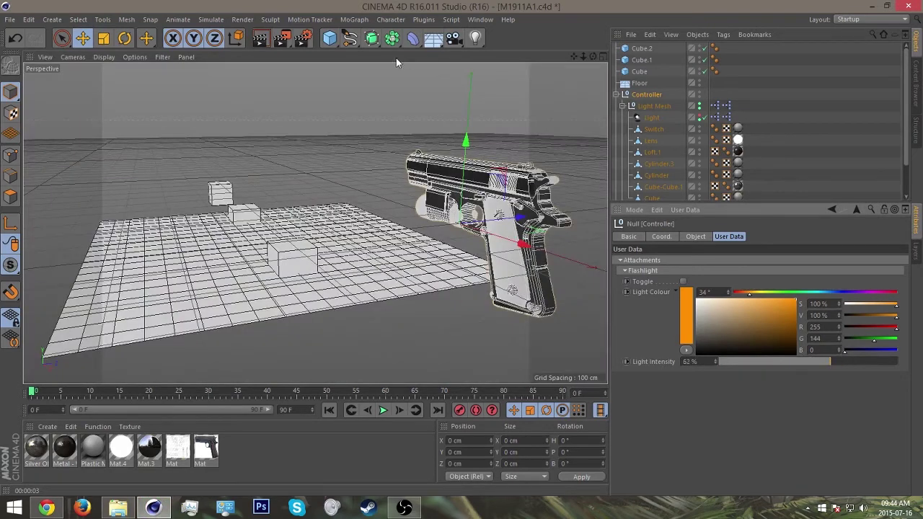
{"action": "key", "text": "alt+r"}
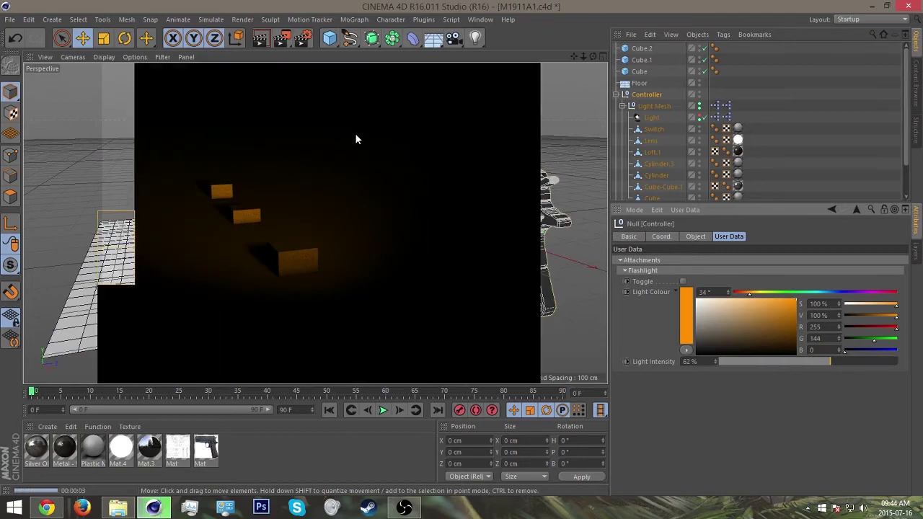
{"action": "key", "text": "alt+r"}
- Examine the flashlight's side switch up close, undo the accidental change, and select the Light Mesh null
{"action": "left_click_drag", "start_coordinate": [396, 195], "coordinate": [480, 193], "text": "alt"}
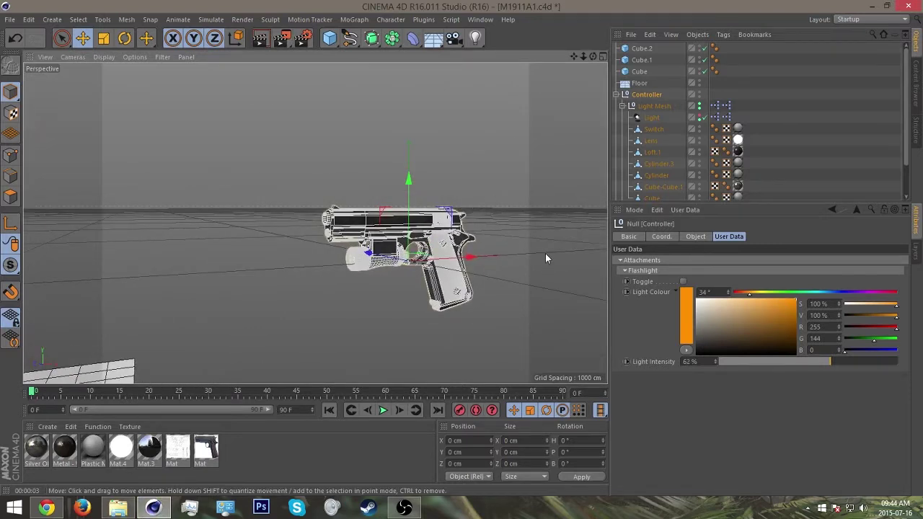
{"action": "left_click_drag", "start_coordinate": [289, 193], "coordinate": [427, 222], "text": "alt"}
{"action": "scroll", "coordinate": [407, 227], "scroll_direction": "up", "scroll_amount": 5}
{"action": "left_click", "coordinate": [352, 231]}
{"action": "mouse_move", "coordinate": [352, 231]}
{"action": "left_mouse_down", "text": "alt"}
{"action": "mouse_move", "coordinate": [355, 247]}
{"action": "mouse_move", "coordinate": [341, 238]}
{"action": "mouse_move", "coordinate": [350, 229]}
{"action": "left_mouse_up", "text": "alt"}
{"action": "scroll", "coordinate": [353, 238], "scroll_direction": "up", "scroll_amount": 3}
{"action": "mouse_move", "coordinate": [360, 189]}
{"action": "left_mouse_down"}
{"action": "mouse_move", "coordinate": [363, 206]}
{"action": "mouse_move", "coordinate": [363, 191]}
{"action": "left_mouse_up"}
{"action": "left_click_drag", "start_coordinate": [363, 191], "coordinate": [477, 175], "text": "alt"}
{"action": "key", "text": "ctrl+z"}
{"action": "scroll", "coordinate": [462, 158], "scroll_direction": "down", "scroll_amount": 8}
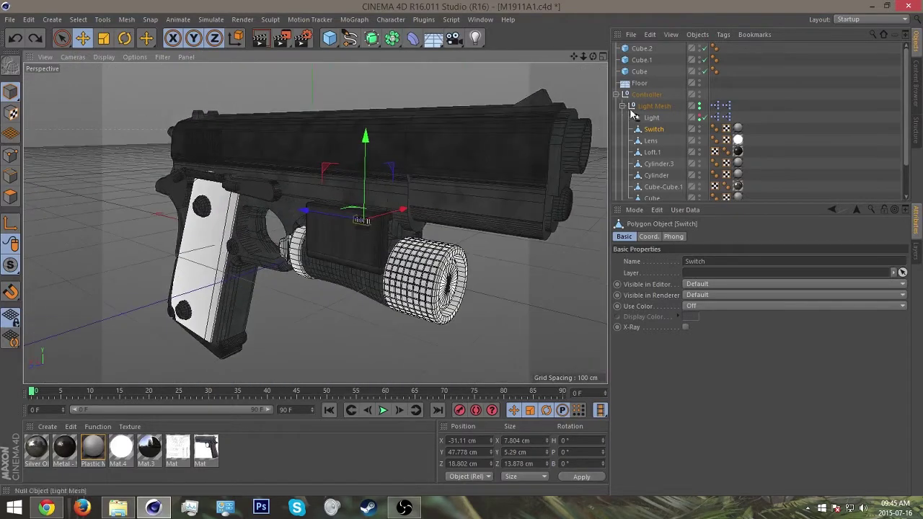
{"action": "left_click", "coordinate": [642, 106]}
{"action": "scroll", "coordinate": [404, 238], "scroll_direction": "up", "scroll_amount": 3}
{"action": "left_click_drag", "start_coordinate": [404, 238], "coordinate": [385, 250], "text": "alt"}
- Switch to the Sci Fi Customizable gun.c4d scene, collapse the rifle's Left Barrel controls and expand its Underbarrel controls
{"action": "left_click", "coordinate": [481, 20]}
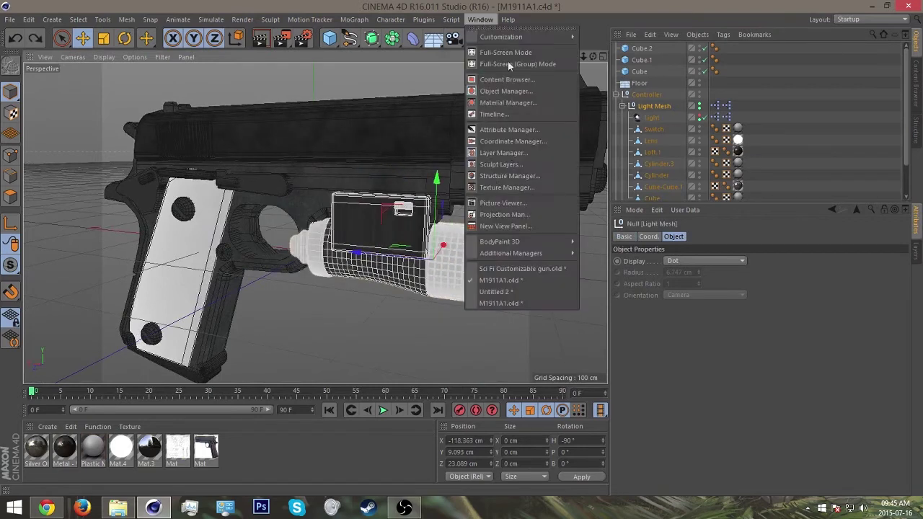
{"action": "left_click", "coordinate": [508, 269]}
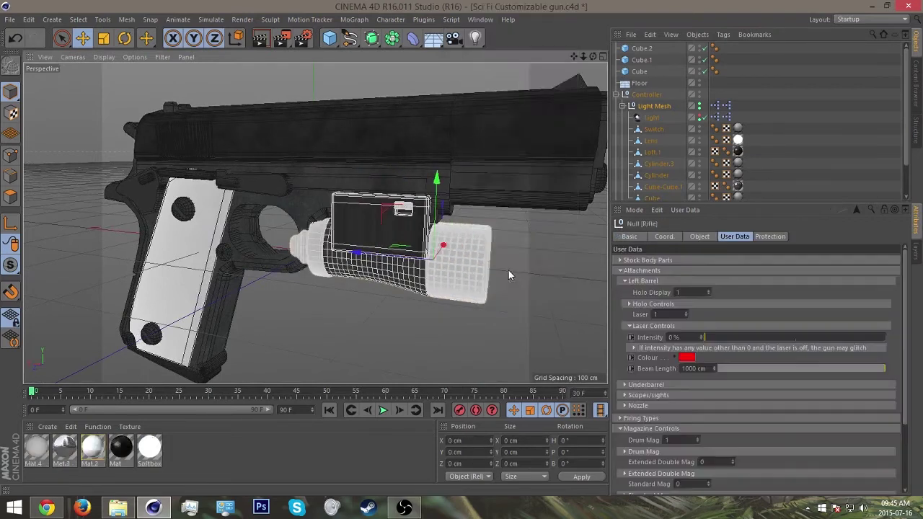
{"action": "left_click", "coordinate": [625, 281]}
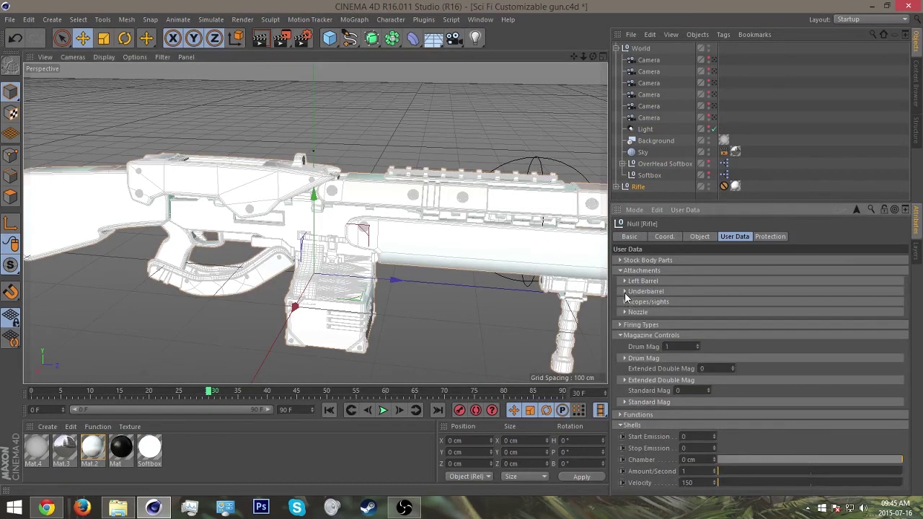
{"action": "left_click", "coordinate": [624, 291]}
{"action": "left_click_drag", "start_coordinate": [499, 282], "coordinate": [522, 275], "text": "alt"}
{"action": "middle_click_drag", "start_coordinate": [520, 271], "coordinate": [461, 236], "text": "alt"}
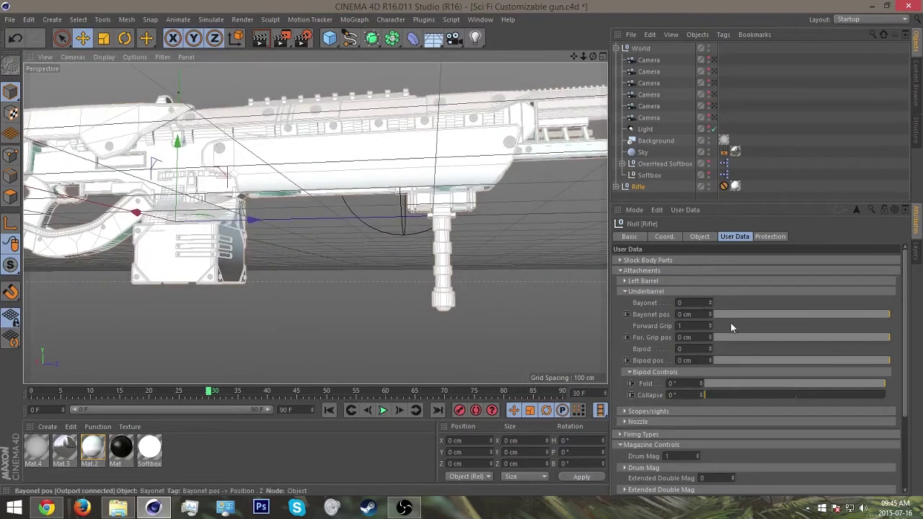
- Try the rifle's forward grip position control, return it to 0 cm, and examine the grip under the barrel
{"action": "left_click_drag", "start_coordinate": [789, 337], "coordinate": [887, 338]}
{"action": "right_click_drag", "start_coordinate": [391, 181], "coordinate": [441, 177], "text": "alt"}
{"action": "mouse_move", "coordinate": [442, 178]}
{"action": "left_mouse_down", "text": "alt"}
{"action": "mouse_move", "coordinate": [490, 146]}
{"action": "mouse_move", "coordinate": [441, 160]}
{"action": "left_mouse_up", "text": "alt"}
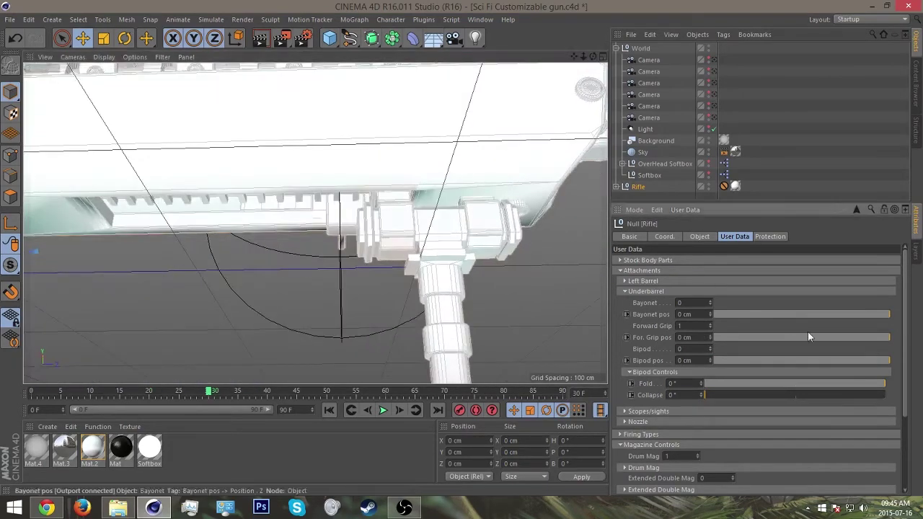
{"action": "left_click_drag", "start_coordinate": [858, 334], "coordinate": [902, 345]}
{"action": "left_click_drag", "start_coordinate": [418, 281], "coordinate": [400, 229], "text": "alt"}
{"action": "scroll", "coordinate": [385, 292], "scroll_direction": "down", "scroll_amount": 5}
- Return to the M1911A1.c4d scene and examine the switch and its slot on the side of the flashlight
{"action": "left_click", "coordinate": [481, 19]}
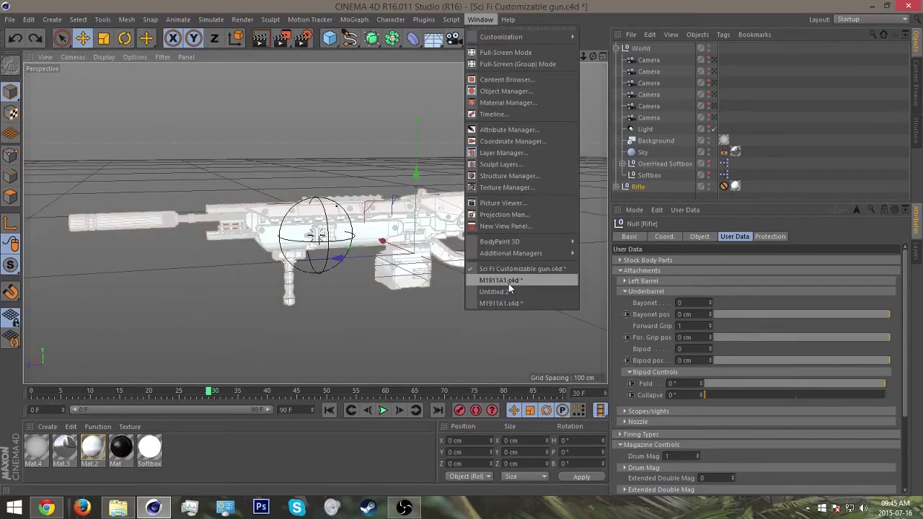
{"action": "left_click", "coordinate": [508, 281]}
{"action": "scroll", "coordinate": [459, 258], "scroll_direction": "up", "scroll_amount": 4}
{"action": "left_click_drag", "start_coordinate": [480, 225], "coordinate": [350, 209], "text": "alt"}
{"action": "scroll", "coordinate": [349, 209], "scroll_direction": "up", "scroll_amount": 5}
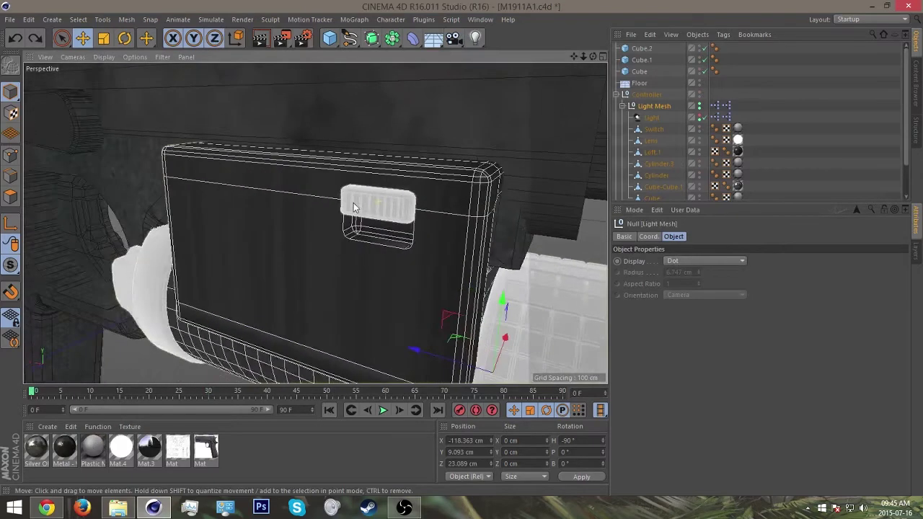
{"action": "scroll", "coordinate": [433, 232], "scroll_direction": "down", "scroll_amount": 5}
{"action": "left_click_drag", "start_coordinate": [419, 231], "coordinate": [435, 240], "text": "alt"}
{"action": "scroll", "coordinate": [353, 205], "scroll_direction": "down", "scroll_amount": 3}
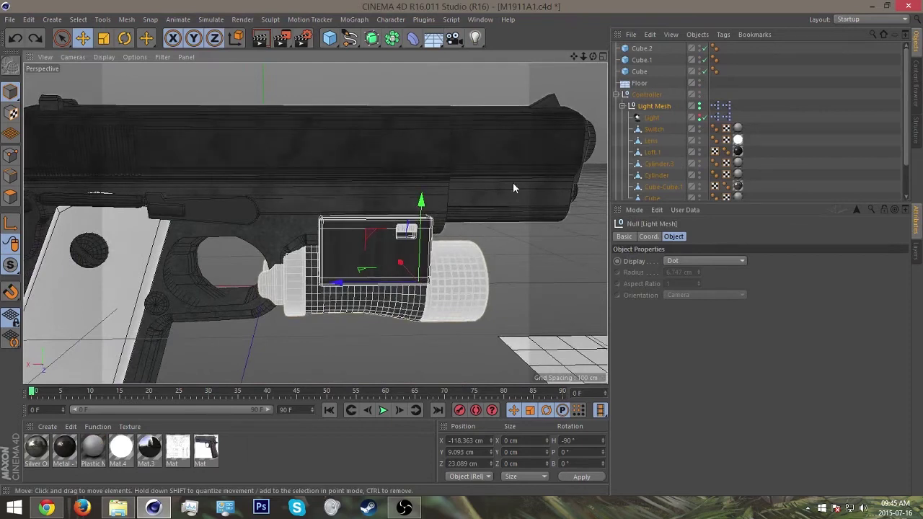
{"action": "scroll", "coordinate": [410, 231], "scroll_direction": "up", "scroll_amount": 4}
{"action": "left_click_drag", "start_coordinate": [410, 231], "coordinate": [325, 246], "text": "alt"}
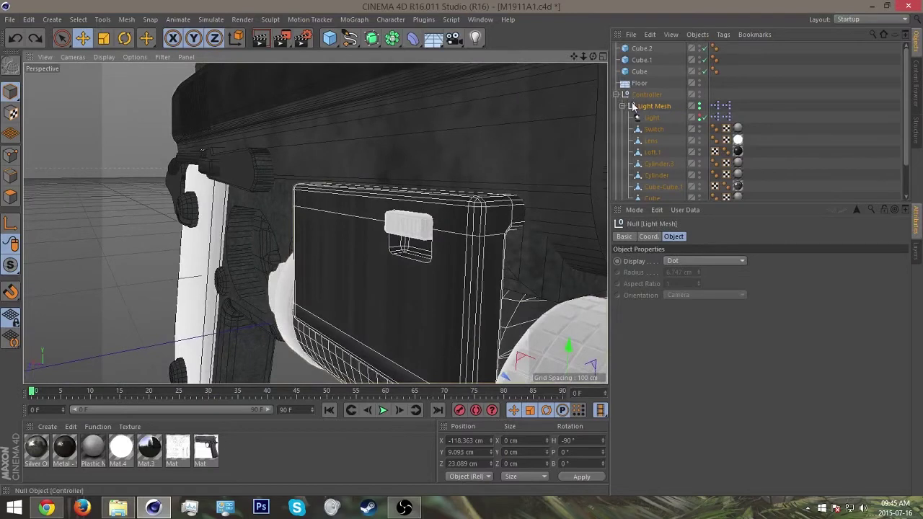
- Add a data entry named Switch Control to the Flashlight group in the Controller's user data
{"action": "left_click", "coordinate": [645, 96]}
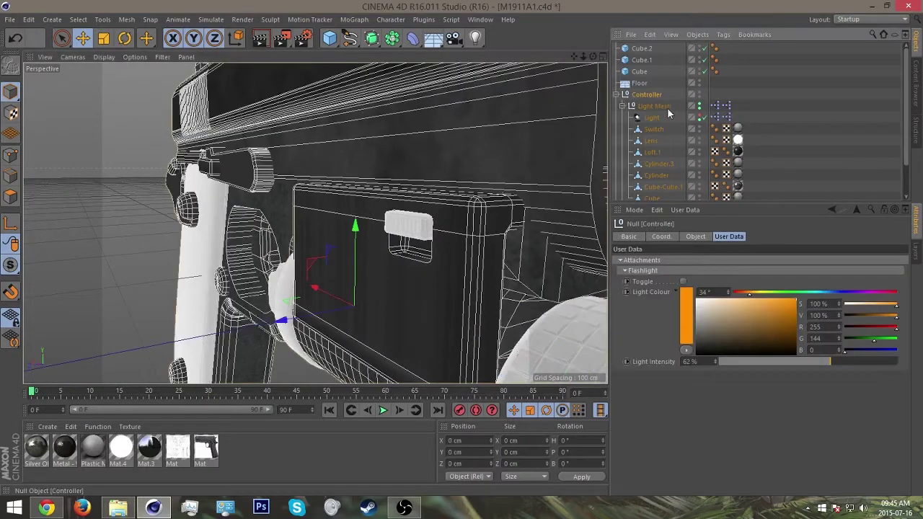
{"action": "left_click", "coordinate": [685, 210]}
{"action": "left_click", "coordinate": [697, 233]}
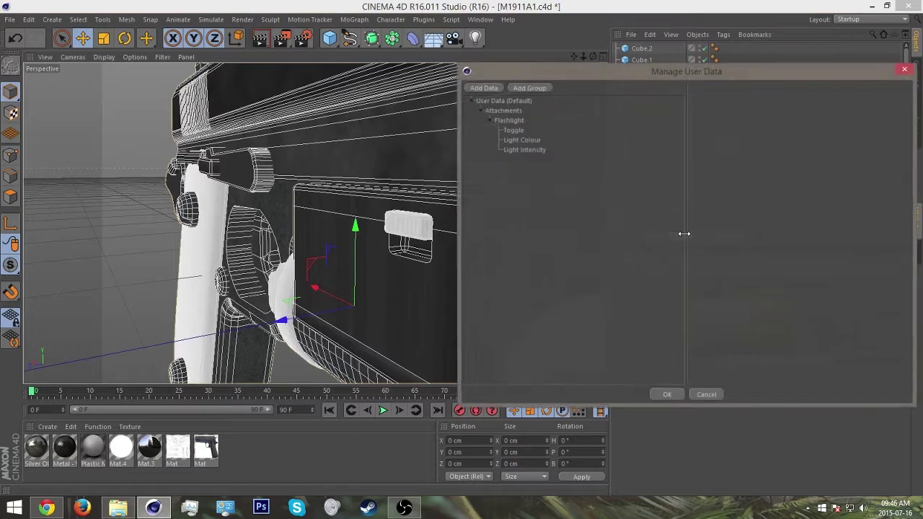
{"action": "left_click", "coordinate": [518, 121]}
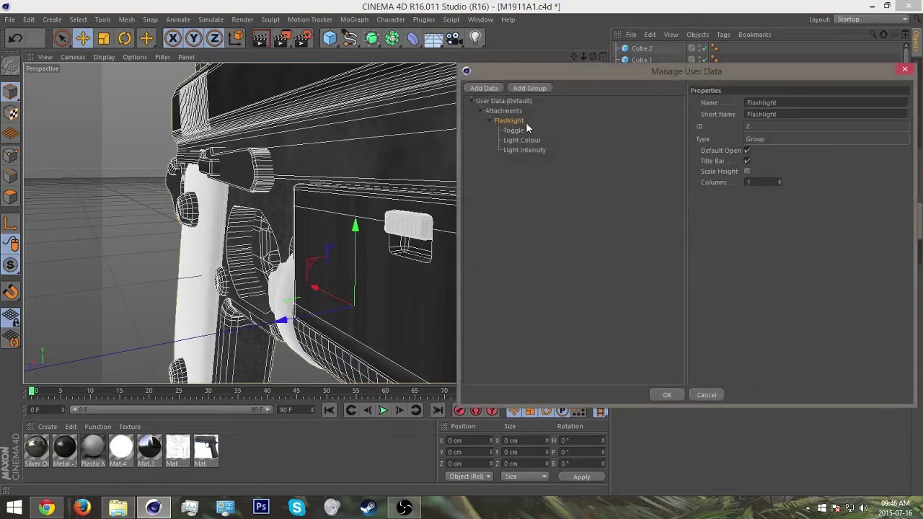
{"action": "left_click", "coordinate": [482, 88]}
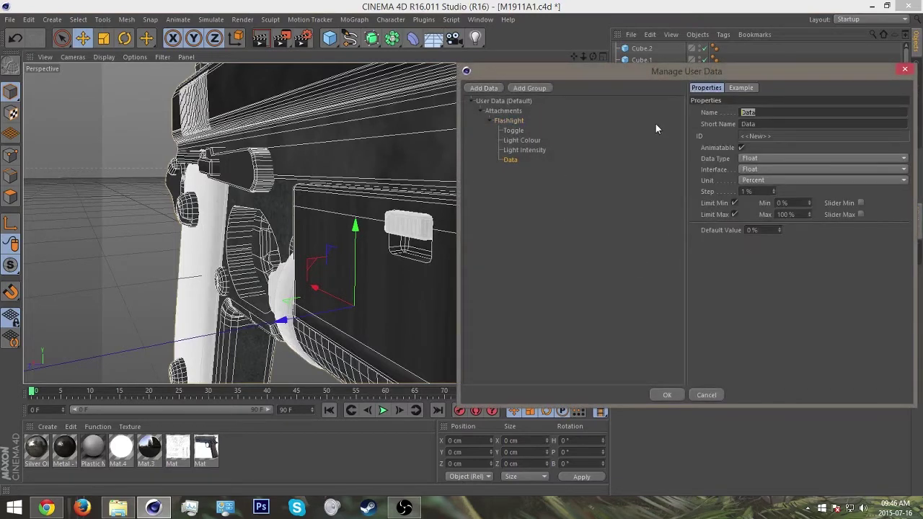
{"action": "key", "text": "BackSpace"}
{"action": "type", "text": "Switch Control"}
{"action": "key", "text": "Return"}
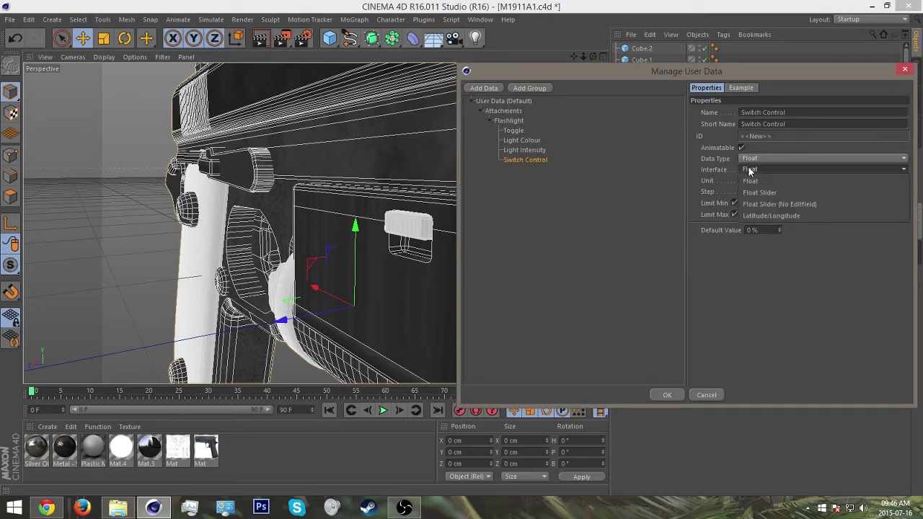
- Give Switch Control a Float Slider interface and accept the user data changes
{"action": "left_click", "coordinate": [762, 192]}
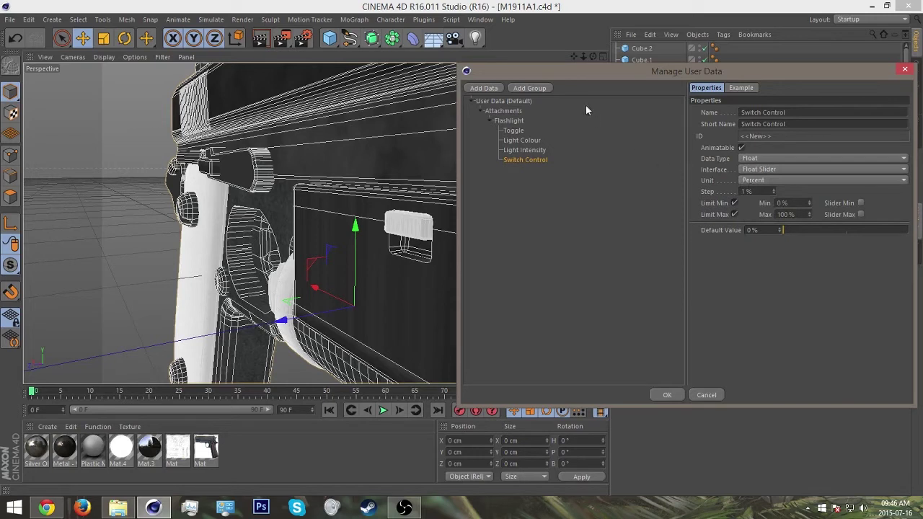
{"action": "left_click_drag", "start_coordinate": [552, 74], "coordinate": [617, 70]}
{"action": "left_click_drag", "start_coordinate": [770, 67], "coordinate": [651, 85]}
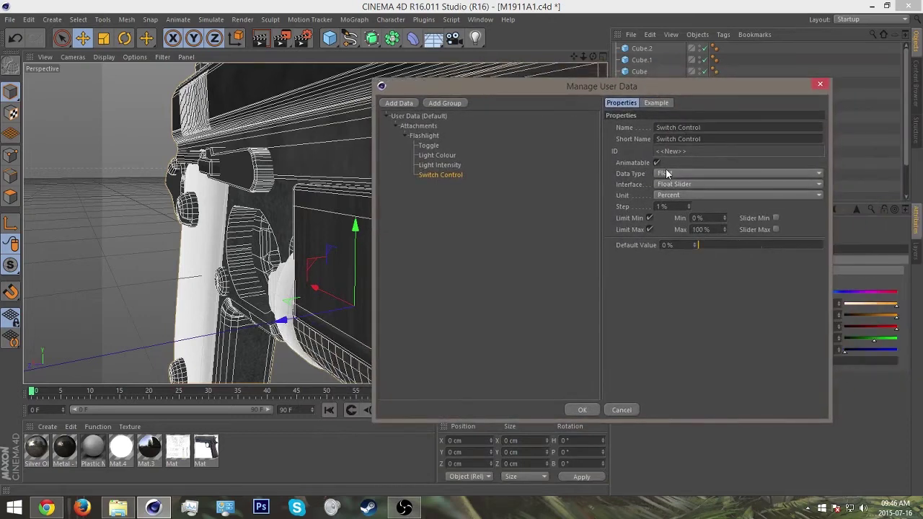
{"action": "left_click", "coordinate": [589, 410]}
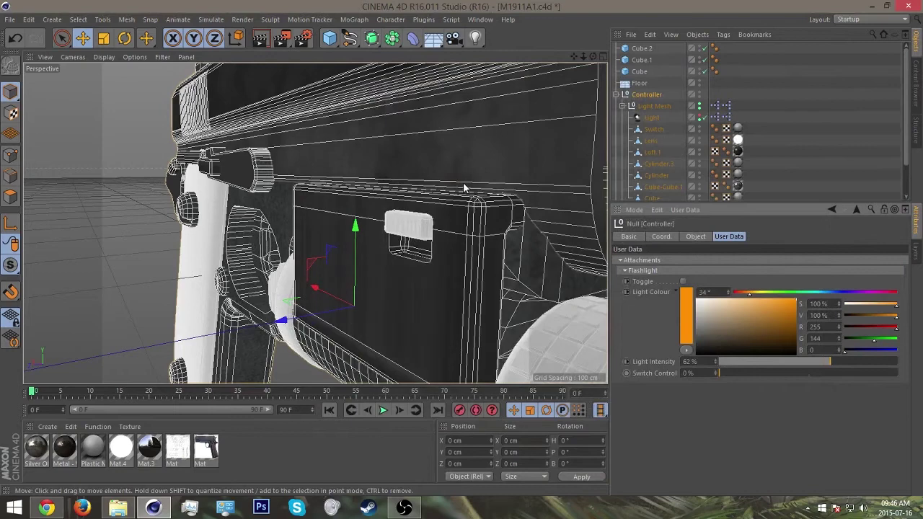
- Create a null, put the flashlight's Switch mesh inside it, and place the null under Light Mesh
{"action": "left_click_drag", "start_coordinate": [442, 199], "coordinate": [409, 201], "text": "alt"}
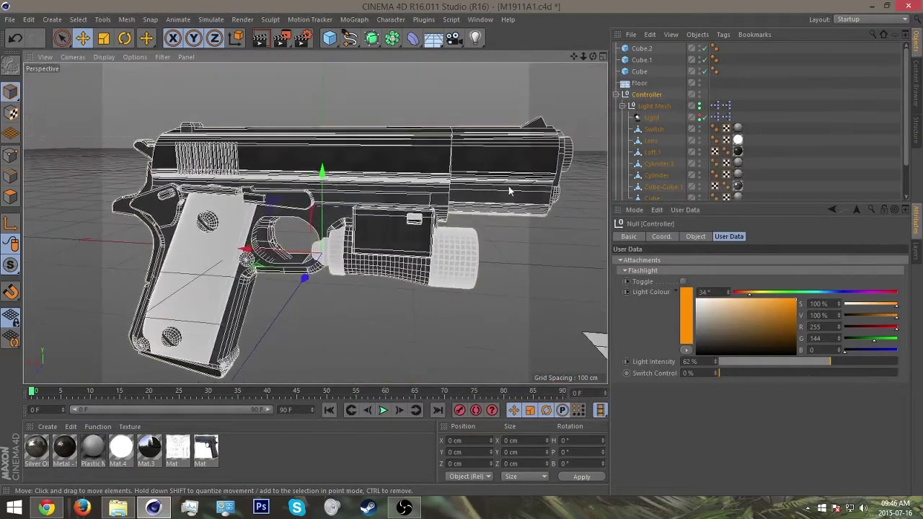
{"action": "left_click_drag", "start_coordinate": [329, 37], "coordinate": [356, 54]}
{"action": "left_click_drag", "start_coordinate": [652, 142], "coordinate": [639, 49]}
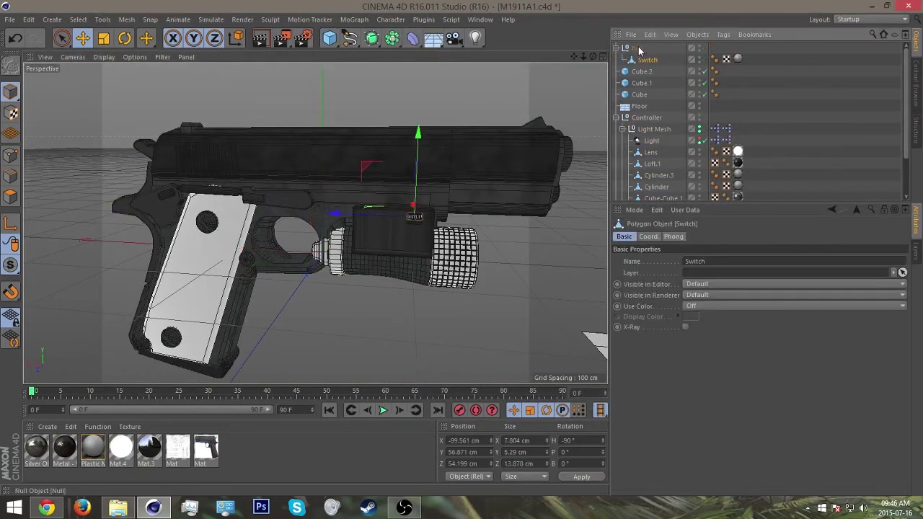
{"action": "left_click_drag", "start_coordinate": [657, 134], "coordinate": [656, 130]}
- Select the Switch and try moving it about 5.4 cm down along Y, and undo the move
{"action": "left_click_drag", "start_coordinate": [373, 223], "coordinate": [584, 147], "text": "alt"}
{"action": "scroll", "coordinate": [385, 228], "scroll_direction": "up", "scroll_amount": 3}
{"action": "left_click", "coordinate": [661, 128]}
{"action": "scroll", "coordinate": [420, 218], "scroll_direction": "up", "scroll_amount": 2}
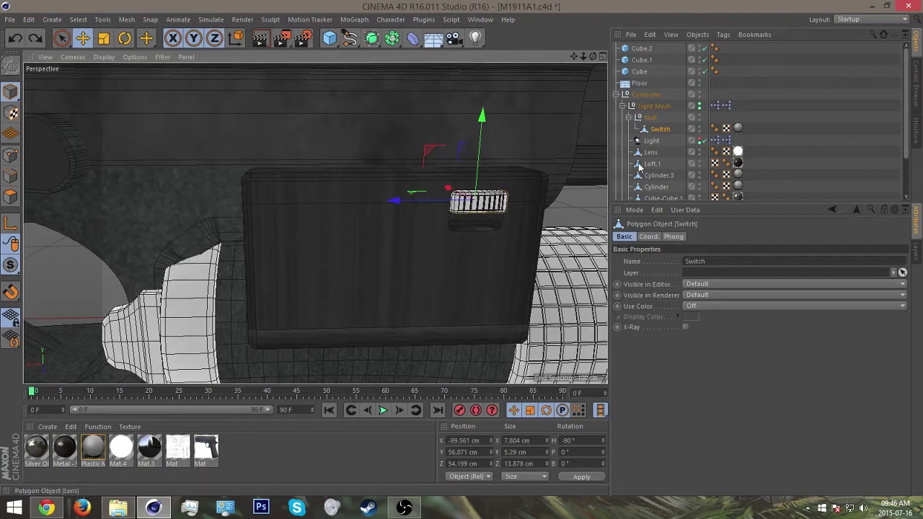
{"action": "left_click_drag", "start_coordinate": [433, 191], "coordinate": [406, 273], "text": "alt"}
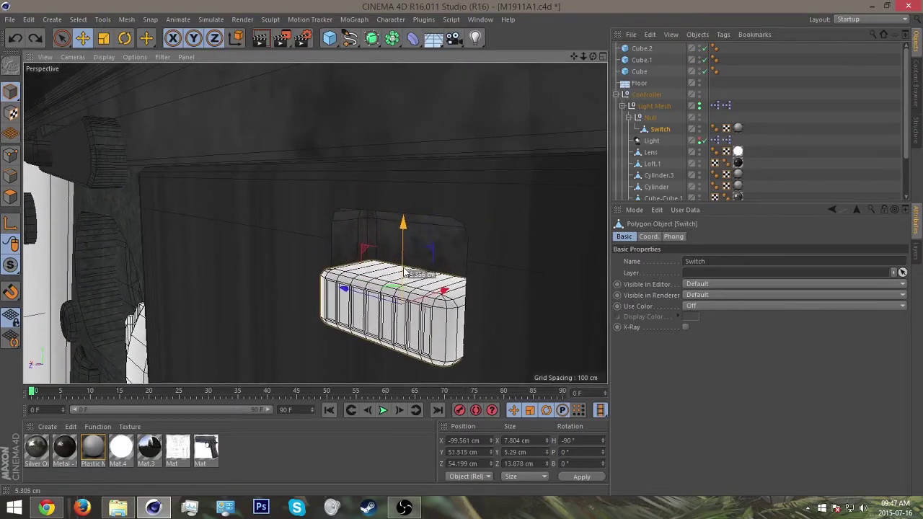
{"action": "key", "text": "ctrl+z"}
- Try moving the Switch down along its Y axis on the flashlight body, and undo each move
{"action": "left_click_drag", "start_coordinate": [405, 272], "coordinate": [443, 206], "text": "alt"}
{"action": "scroll", "coordinate": [414, 229], "scroll_direction": "up", "scroll_amount": 5}
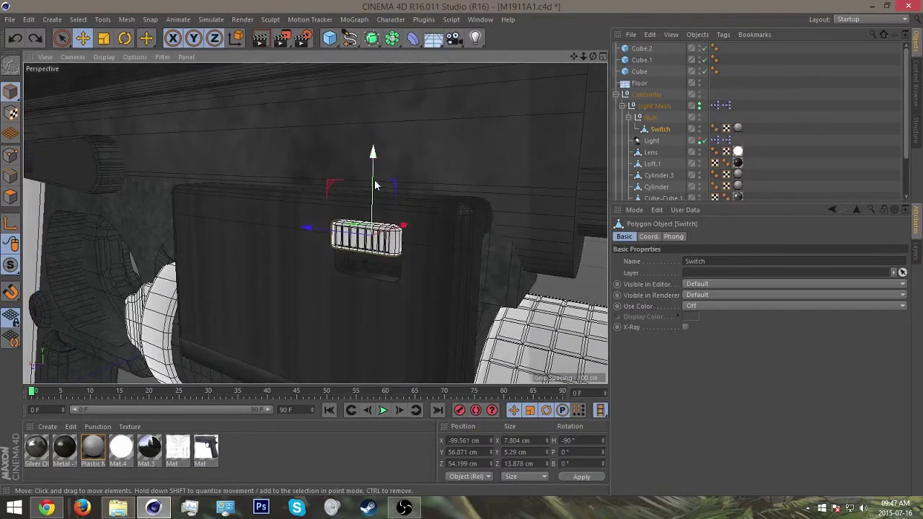
{"action": "left_click_drag", "start_coordinate": [377, 212], "coordinate": [377, 240]}
{"action": "key", "text": "ctrl+z"}
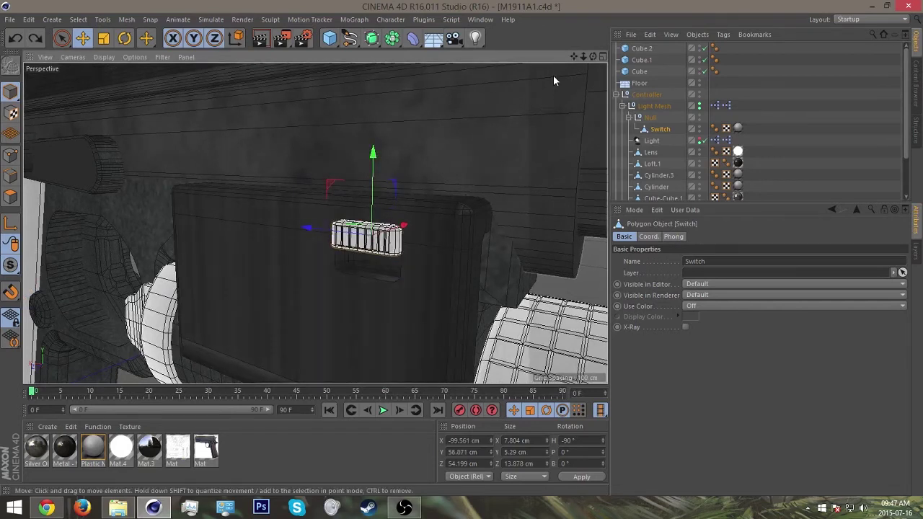
{"action": "left_click_drag", "start_coordinate": [371, 211], "coordinate": [393, 328], "text": "alt"}
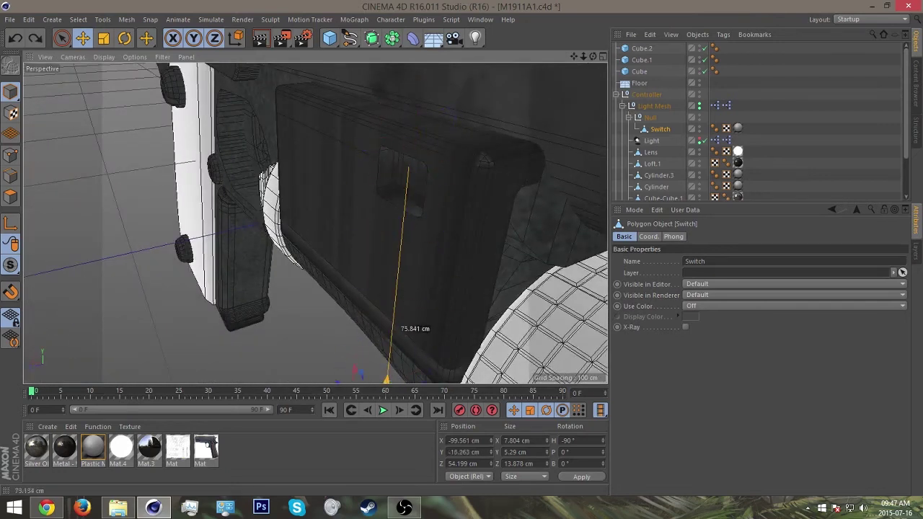
{"action": "key", "text": "ctrl+z"}
{"action": "left_click_drag", "start_coordinate": [409, 86], "coordinate": [378, 218], "text": "alt"}
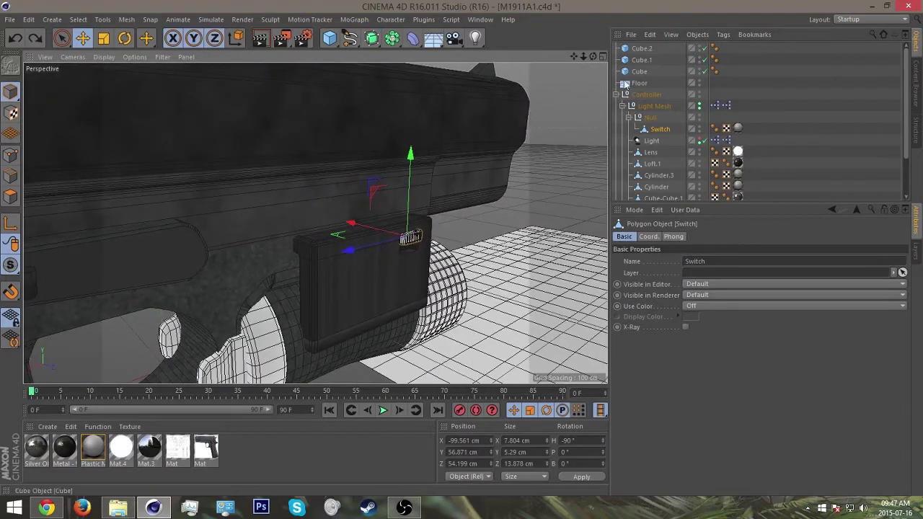
- Open the Controller's user data for management and set the Switch Control unit to Meter
{"action": "left_click", "coordinate": [647, 96]}
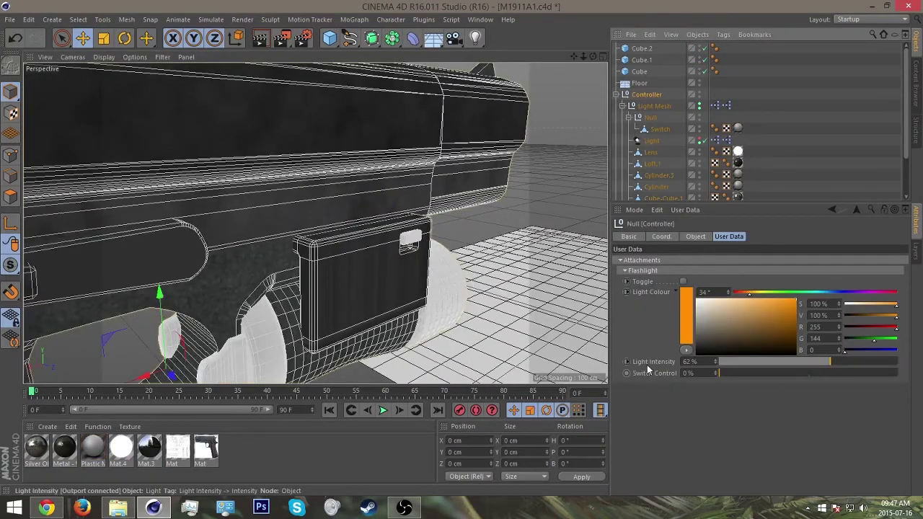
{"action": "left_click", "coordinate": [684, 210]}
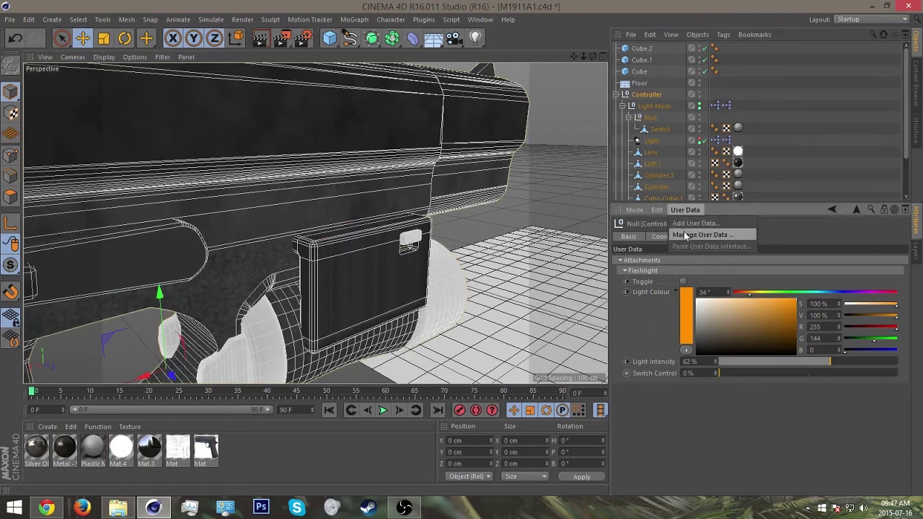
{"action": "left_click", "coordinate": [682, 233]}
{"action": "left_click", "coordinate": [522, 155]}
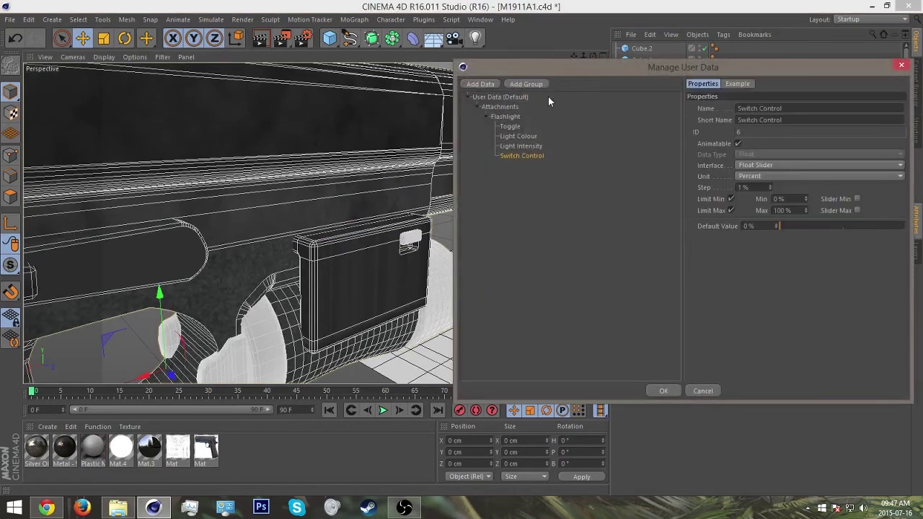
{"action": "left_click_drag", "start_coordinate": [547, 64], "coordinate": [365, 68]}
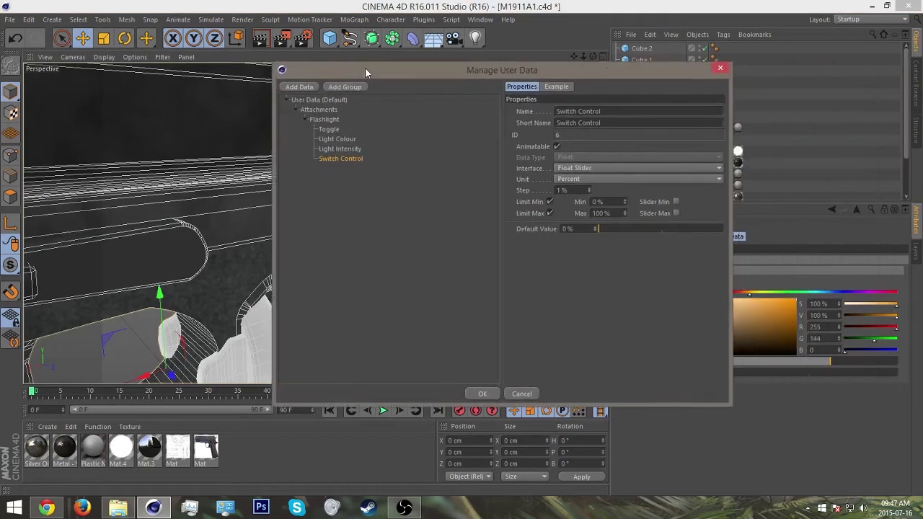
{"action": "left_click", "coordinate": [567, 179]}
{"action": "left_click", "coordinate": [565, 191]}
{"action": "left_click", "coordinate": [574, 180]}
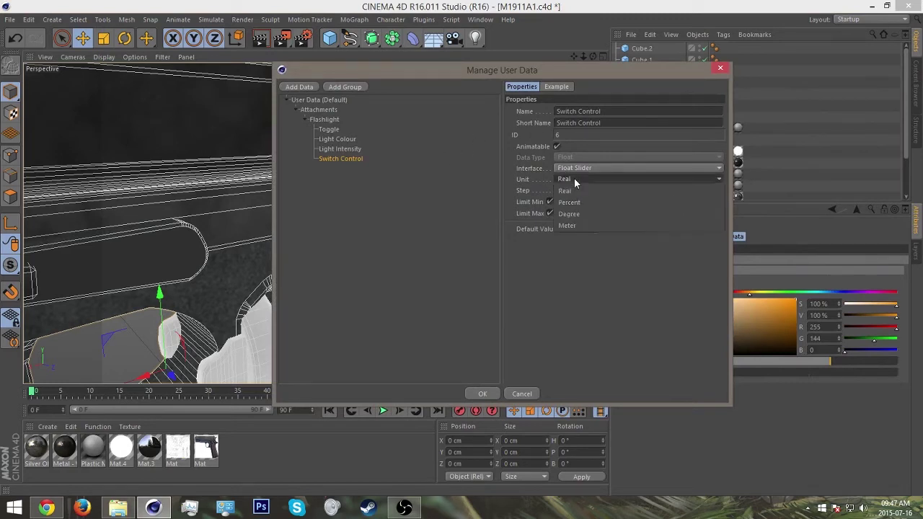
{"action": "left_click", "coordinate": [567, 226]}
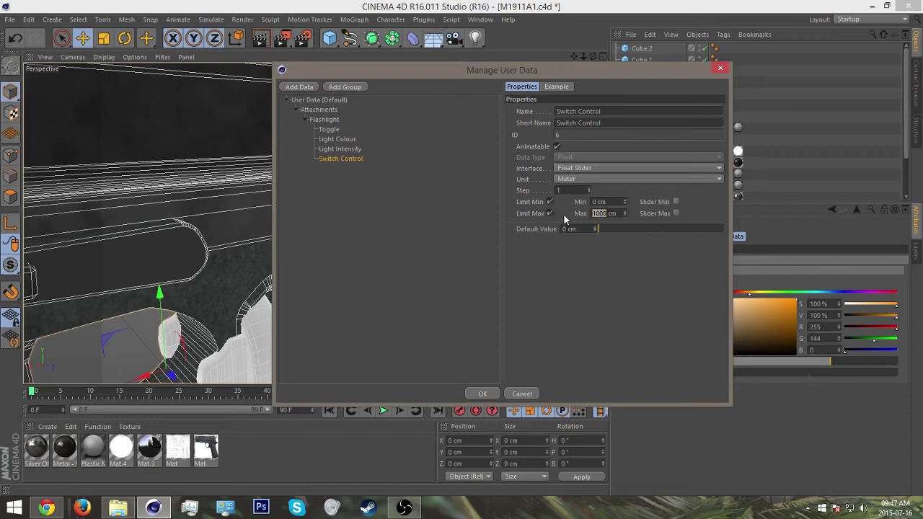
- Set Switch Control's maximum to 5 cm and its step to 0.3, and accept the user data changes
{"action": "type", "text": "5"}
{"action": "left_click", "coordinate": [566, 190]}
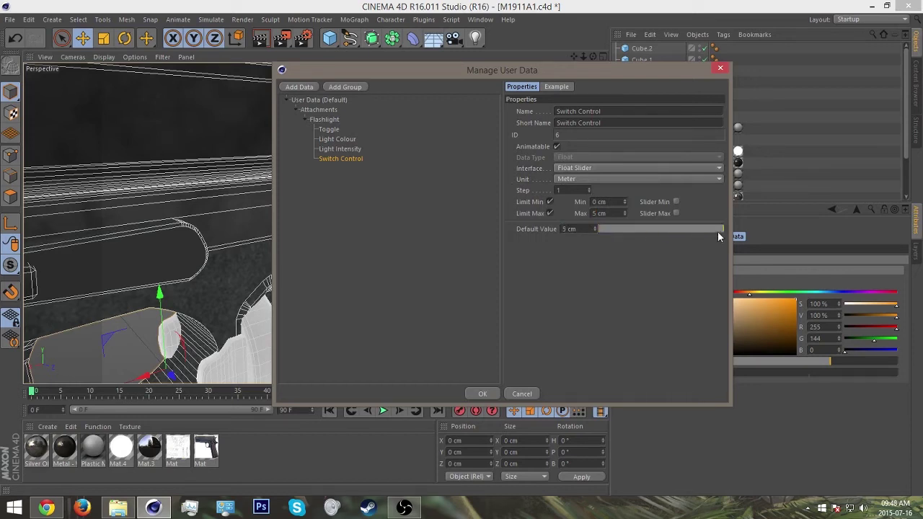
{"action": "left_click_drag", "start_coordinate": [717, 232], "coordinate": [573, 217]}
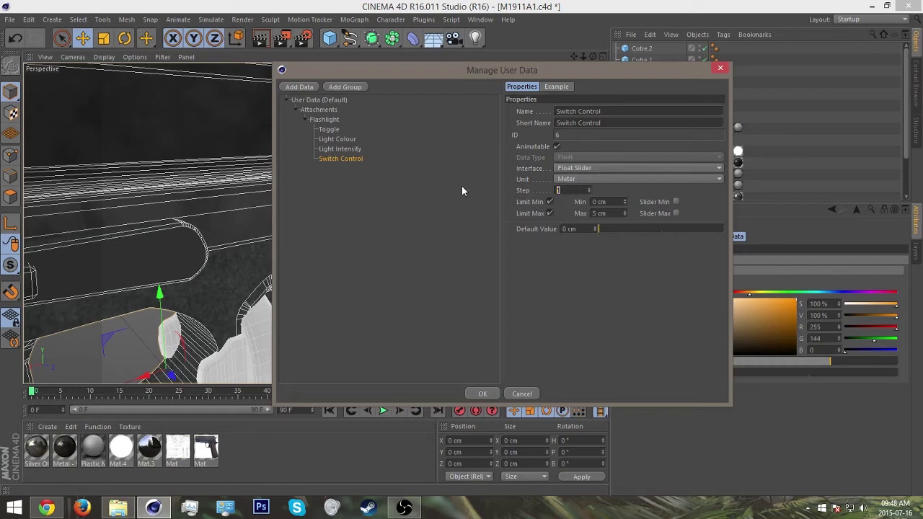
{"action": "type", "text": "0.3"}
{"action": "left_click_drag", "start_coordinate": [691, 230], "coordinate": [604, 228]}
{"action": "left_click", "coordinate": [480, 393]}
- Select the Switch mesh, try moving it slightly, and undo the move
{"action": "left_click_drag", "start_coordinate": [380, 257], "coordinate": [388, 213], "text": "alt"}
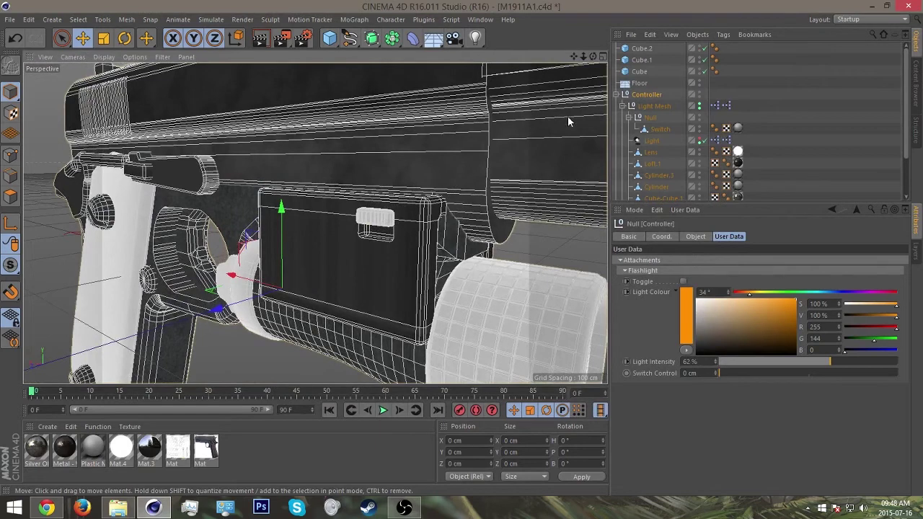
{"action": "left_click", "coordinate": [659, 131]}
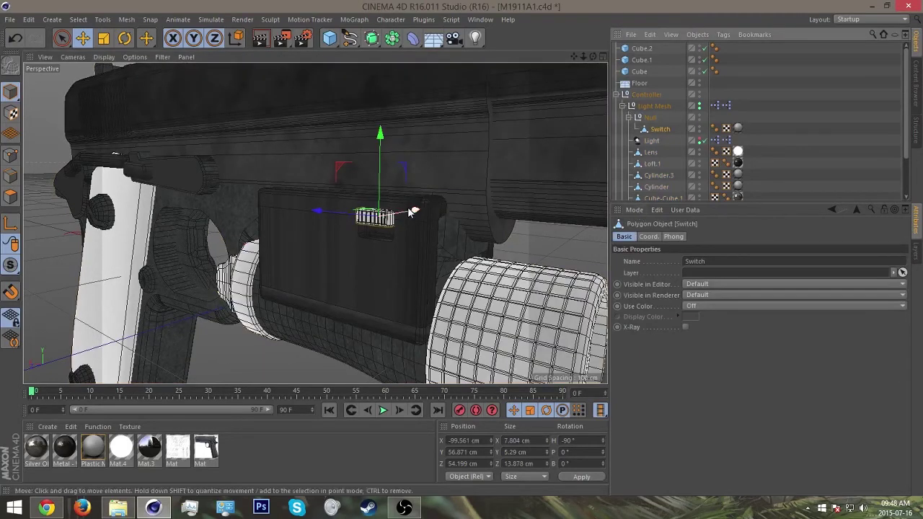
{"action": "mouse_move", "coordinate": [379, 189]}
{"action": "left_mouse_down"}
{"action": "mouse_move", "coordinate": [381, 198]}
{"action": "mouse_move", "coordinate": [391, 190]}
{"action": "left_mouse_up"}
{"action": "key", "text": "ctrl+z"}
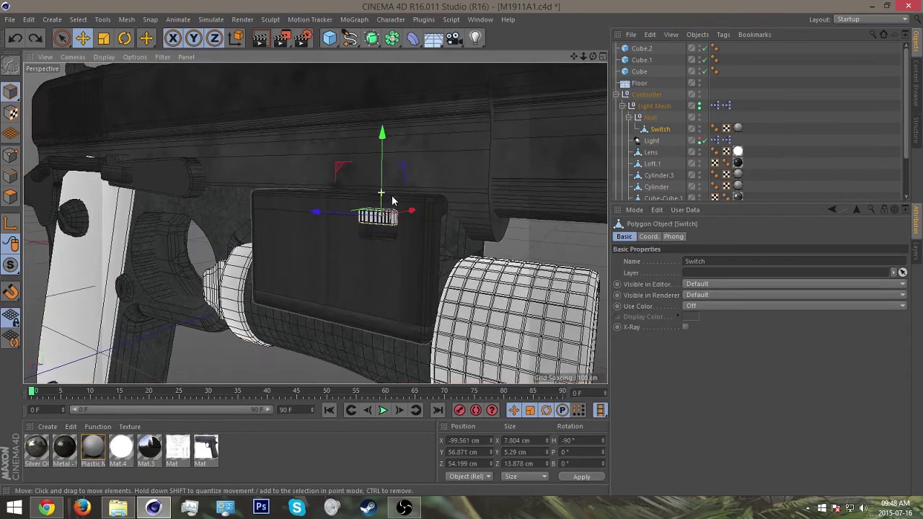
{"action": "scroll", "coordinate": [424, 217], "scroll_direction": "up", "scroll_amount": 3}
- Set the Controller's Switch Control user data parameter as the XPressions driver
{"action": "left_click", "coordinate": [648, 238]}
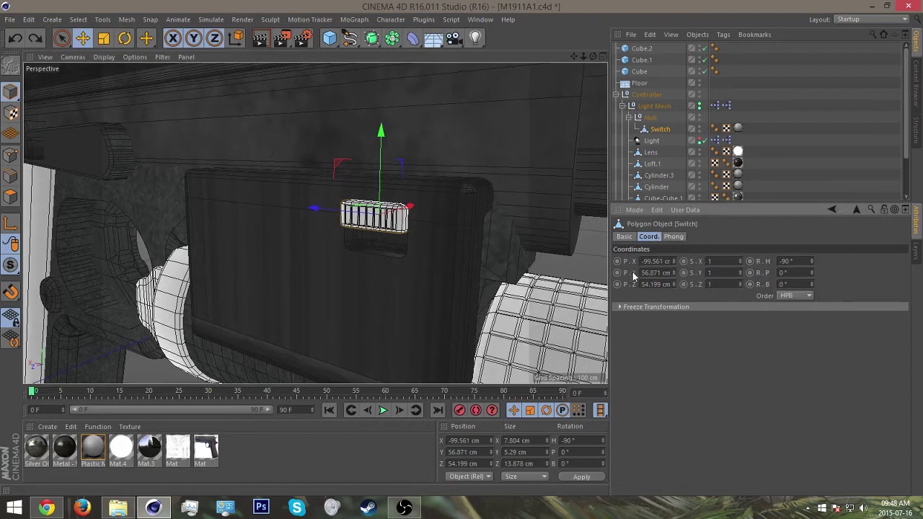
{"action": "right_click", "coordinate": [634, 276]}
{"action": "left_click", "coordinate": [647, 96]}
{"action": "left_click", "coordinate": [647, 94]}
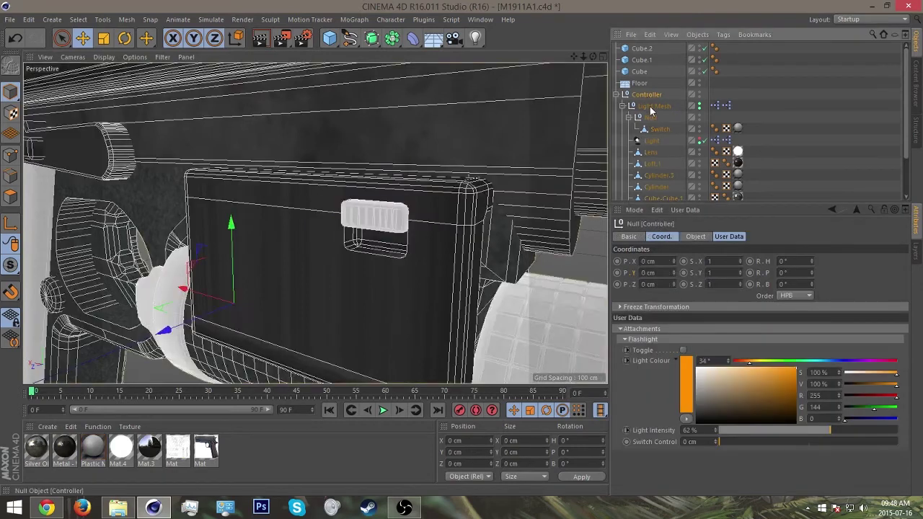
{"action": "right_click", "coordinate": [651, 441]}
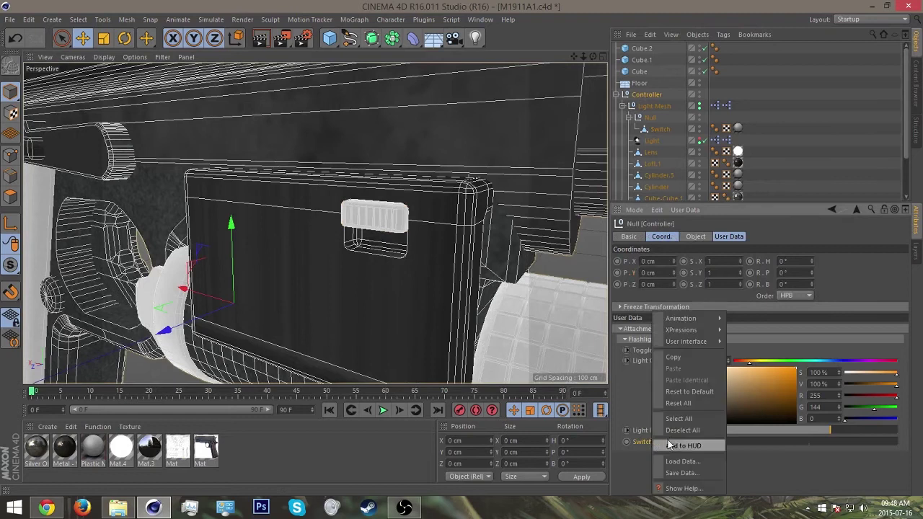
{"action": "mouse_move", "coordinate": [708, 330]}
{"action": "left_click", "coordinate": [742, 329]}
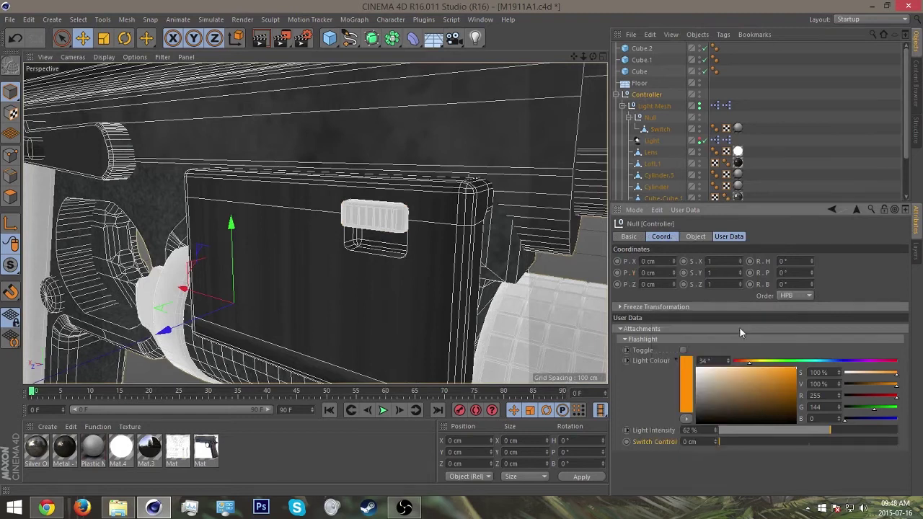
- Make the Switch's Y position driven by Switch Control using Set Driven (Absolute)
{"action": "left_click", "coordinate": [659, 129]}
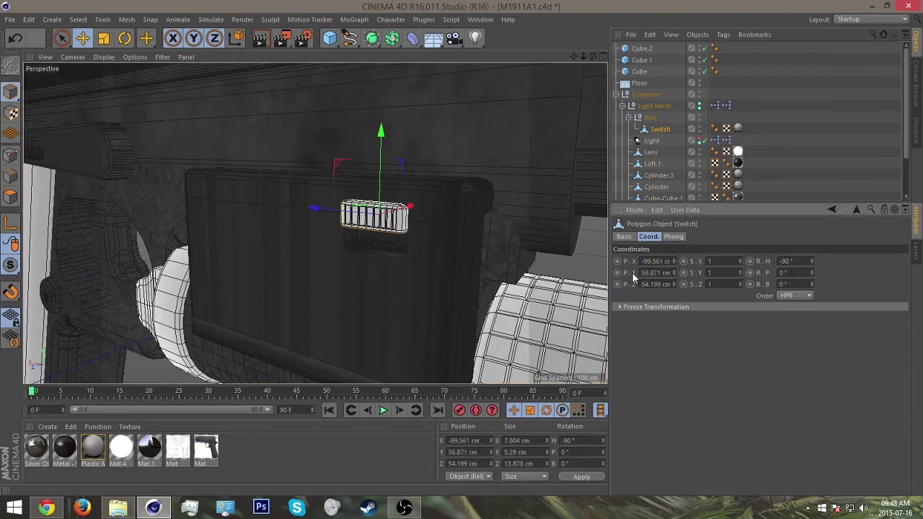
{"action": "right_click", "coordinate": [632, 272]}
{"action": "mouse_move", "coordinate": [649, 293]}
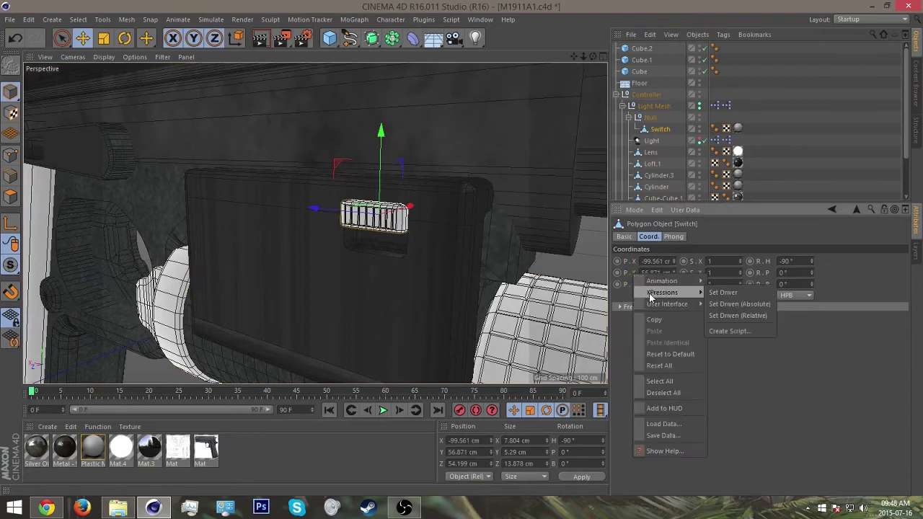
{"action": "left_click", "coordinate": [731, 304]}
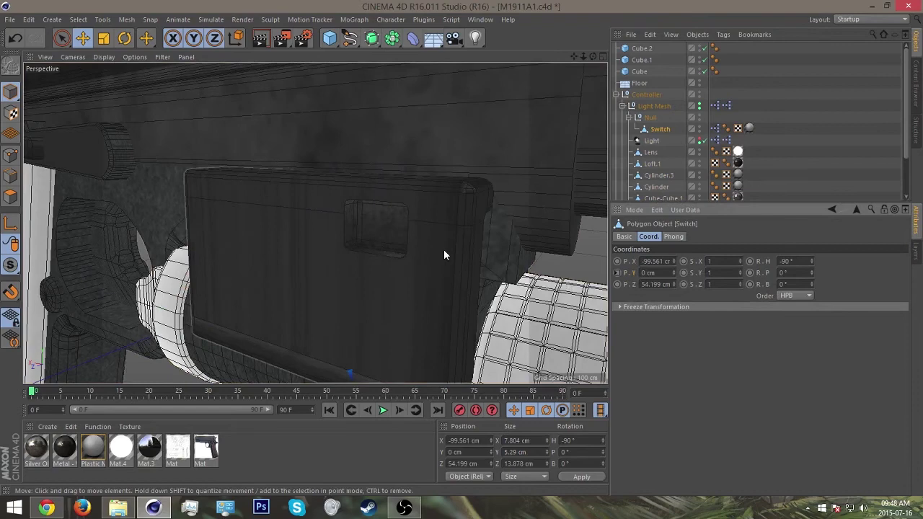
- Move the null holding the Switch up to about Y 48.2 cm, bringing the Switch back to its slot on the flashlight
{"action": "scroll", "coordinate": [444, 249], "scroll_direction": "down", "scroll_amount": 5}
{"action": "left_click_drag", "start_coordinate": [373, 289], "coordinate": [410, 287], "text": "alt"}
{"action": "scroll", "coordinate": [437, 258], "scroll_direction": "up", "scroll_amount": 4}
{"action": "left_click_drag", "start_coordinate": [437, 258], "coordinate": [474, 243], "text": "alt"}
{"action": "scroll", "coordinate": [422, 259], "scroll_direction": "up", "scroll_amount": 3}
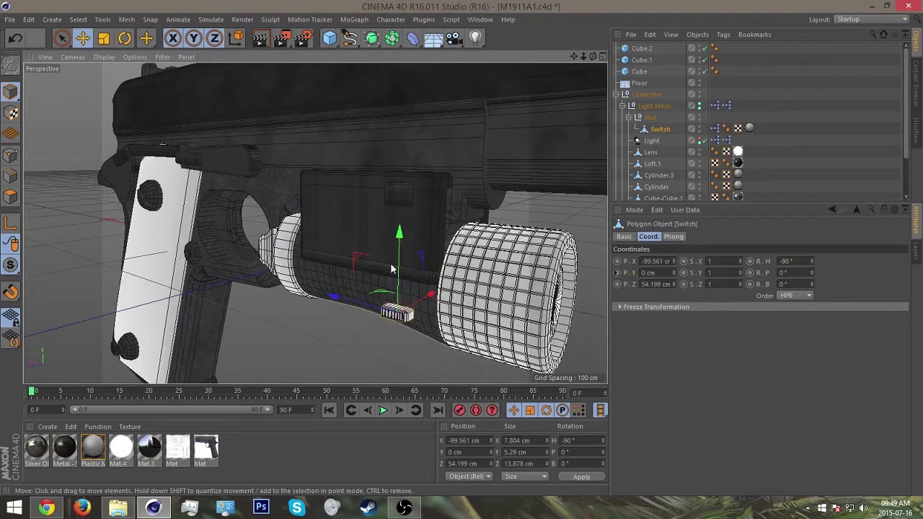
{"action": "left_click", "coordinate": [646, 95]}
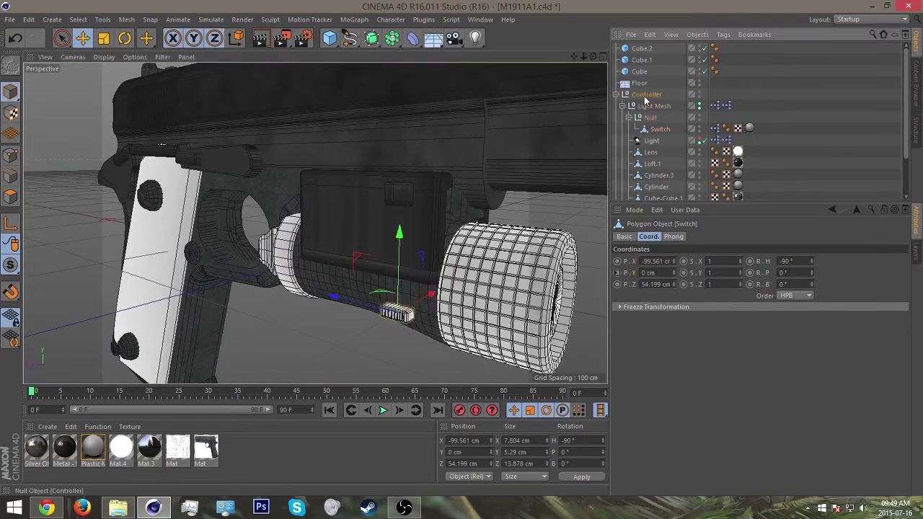
{"action": "left_click", "coordinate": [651, 118]}
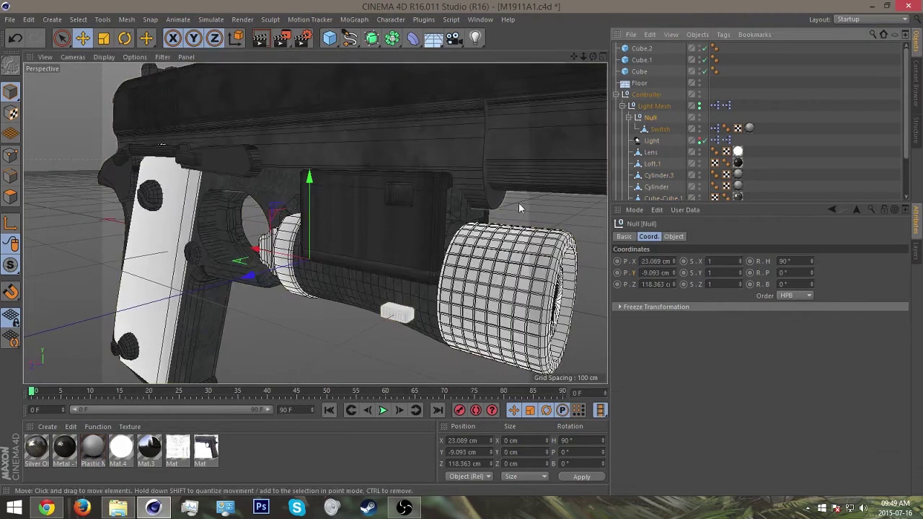
{"action": "left_click_drag", "start_coordinate": [389, 251], "coordinate": [292, 136], "text": "alt"}
{"action": "left_click_drag", "start_coordinate": [333, 161], "coordinate": [347, 122], "text": "alt"}
{"action": "left_click_drag", "start_coordinate": [442, 161], "coordinate": [498, 195], "text": "alt"}
- Check the Switch and Controller parameters, and nudge the Switch's parent null up to Y 48.484 cm
{"action": "left_click", "coordinate": [656, 130]}
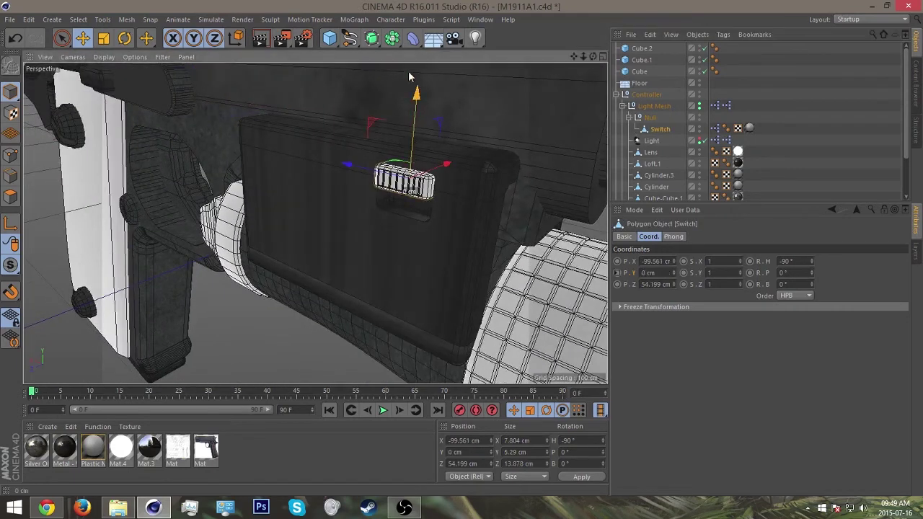
{"action": "left_click", "coordinate": [646, 94]}
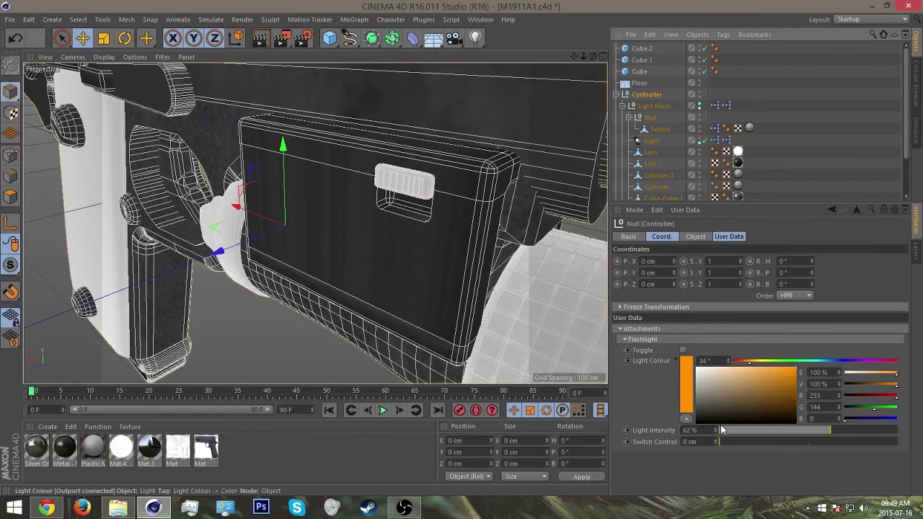
{"action": "left_click", "coordinate": [657, 118]}
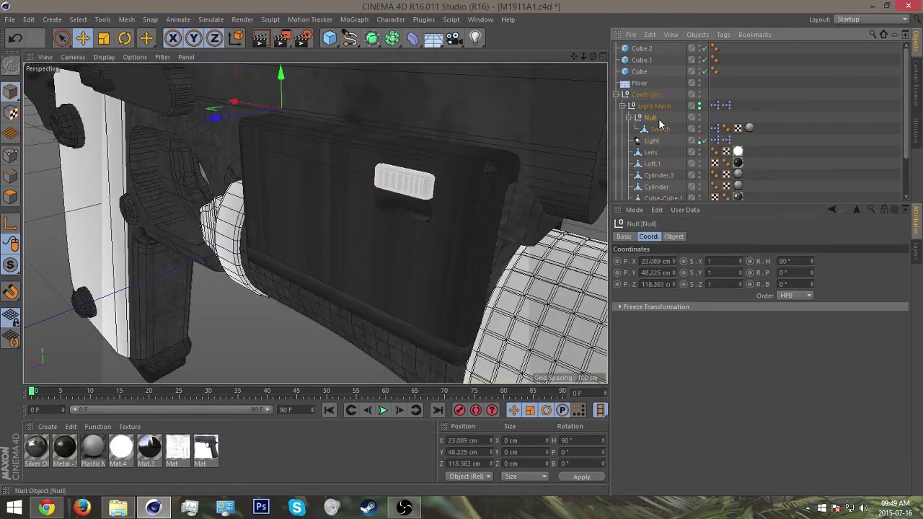
{"action": "left_click_drag", "start_coordinate": [281, 85], "coordinate": [281, 82]}
{"action": "left_click_drag", "start_coordinate": [337, 150], "coordinate": [450, 140], "text": "alt"}
{"action": "scroll", "coordinate": [418, 155], "scroll_direction": "up", "scroll_amount": 3}
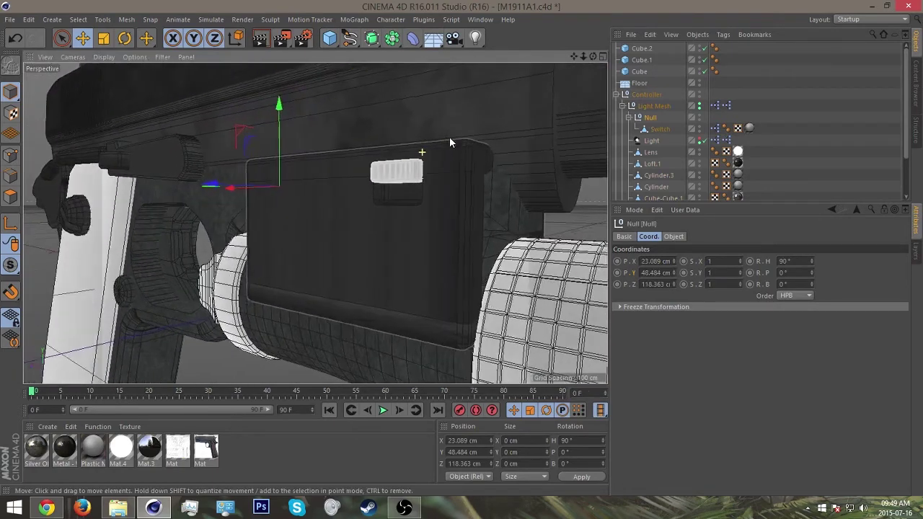
- Test the Controller's Switch Control slider across its range and return it to 0 cm
{"action": "left_click", "coordinate": [647, 94]}
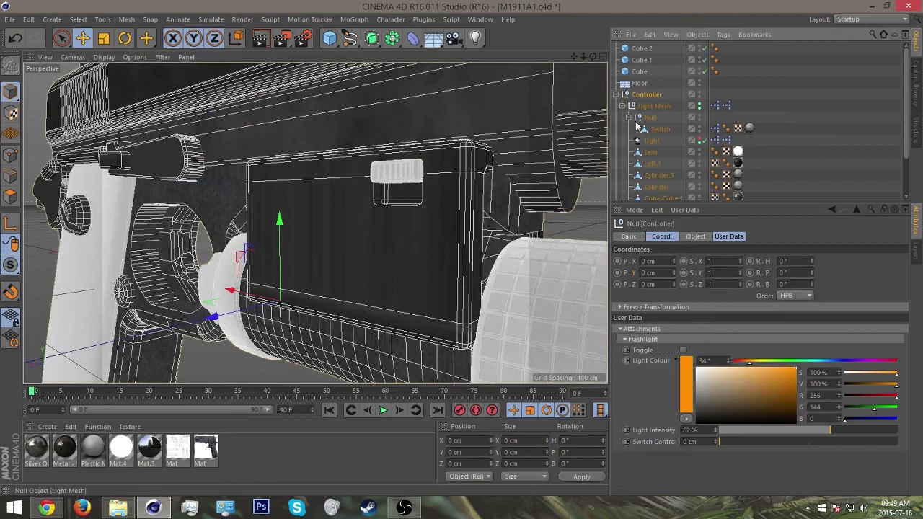
{"action": "left_click_drag", "start_coordinate": [724, 440], "coordinate": [920, 433]}
{"action": "left_click_drag", "start_coordinate": [759, 431], "coordinate": [562, 425]}
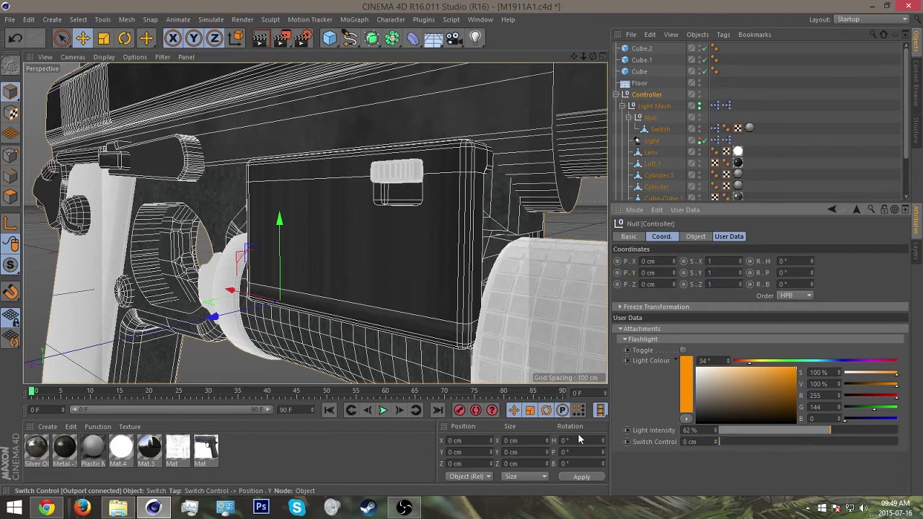
- Set Switch Control's minimum to -5 cm and maximum to 0 cm in the Controller's user data, and test the slider
{"action": "left_click", "coordinate": [699, 209]}
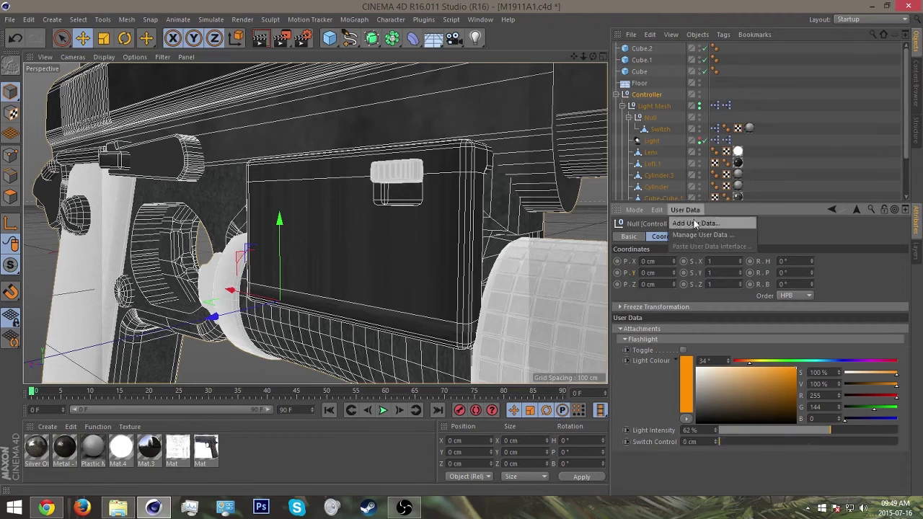
{"action": "left_click", "coordinate": [692, 236]}
{"action": "left_click", "coordinate": [529, 161]}
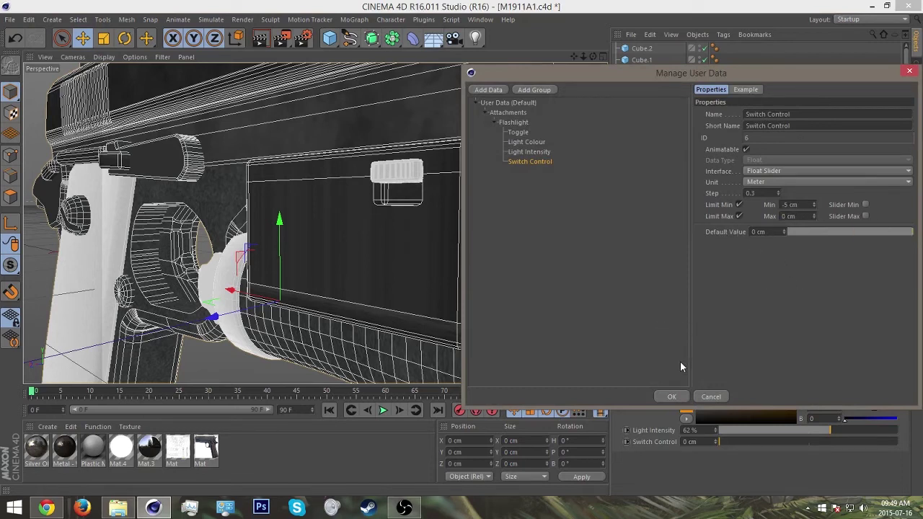
{"action": "left_click", "coordinate": [671, 396]}
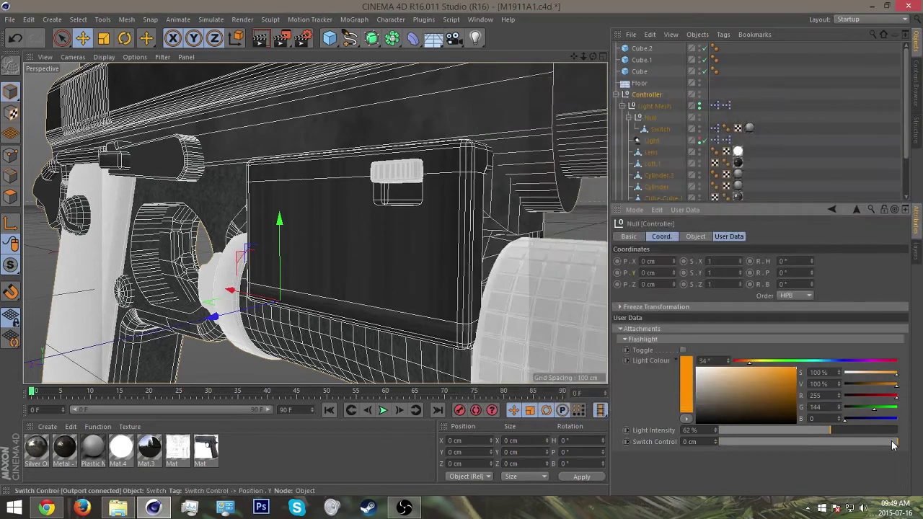
{"action": "mouse_move", "coordinate": [889, 446]}
{"action": "left_mouse_down"}
{"action": "mouse_move", "coordinate": [665, 447]}
{"action": "mouse_move", "coordinate": [897, 441]}
{"action": "left_mouse_up"}
- Compare the coordinates of the Switch and its parent null
{"action": "left_click", "coordinate": [649, 118]}
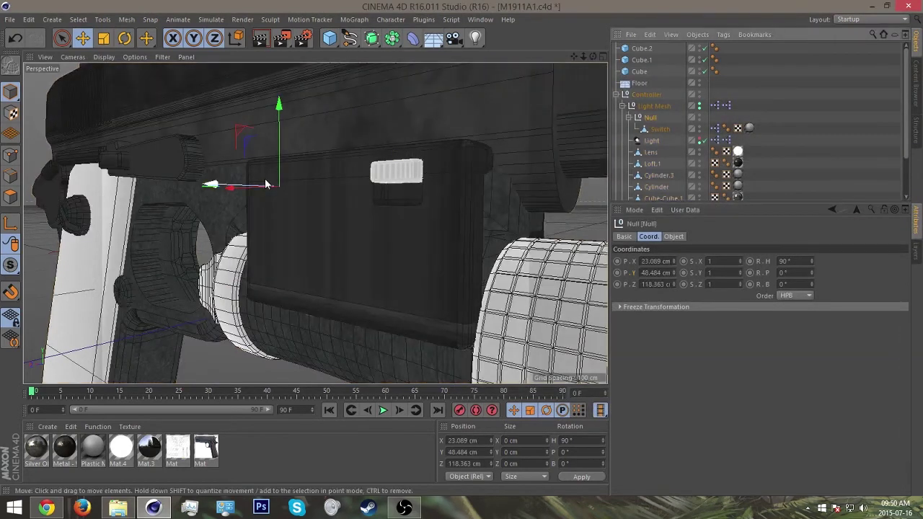
{"action": "left_click_drag", "start_coordinate": [282, 153], "coordinate": [278, 146]}
{"action": "left_click", "coordinate": [661, 128]}
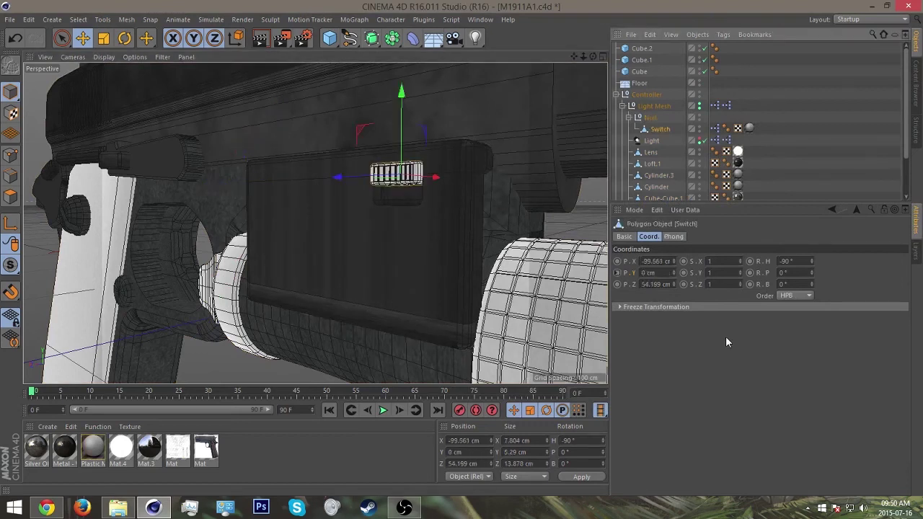
- Set the Controller's Light Intensity to 0 %, and test Switch Control down to -5 cm and back to 0 cm
{"action": "left_click", "coordinate": [642, 98]}
{"action": "left_click_drag", "start_coordinate": [880, 441], "coordinate": [469, 325]}
{"action": "scroll", "coordinate": [424, 214], "scroll_direction": "down", "scroll_amount": 10}
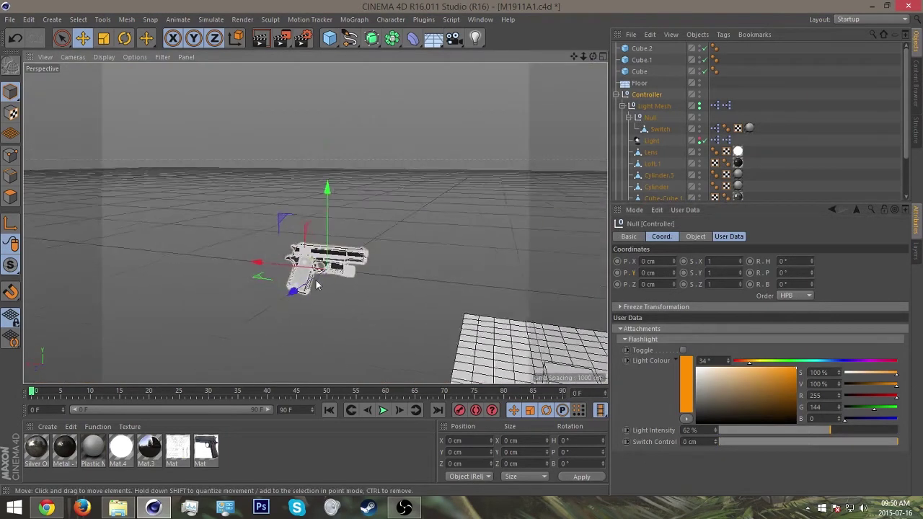
{"action": "scroll", "coordinate": [316, 285], "scroll_direction": "up", "scroll_amount": 10}
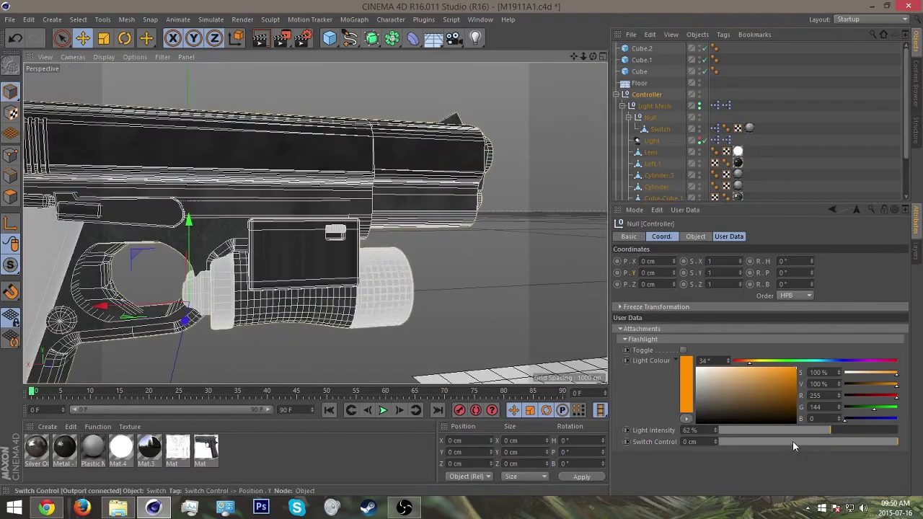
{"action": "left_click_drag", "start_coordinate": [793, 446], "coordinate": [718, 441]}
{"action": "left_click_drag", "start_coordinate": [324, 253], "coordinate": [513, 287], "text": "alt"}
{"action": "scroll", "coordinate": [397, 260], "scroll_direction": "up", "scroll_amount": 5}
{"action": "left_click_drag", "start_coordinate": [767, 431], "coordinate": [600, 415]}
{"action": "left_click_drag", "start_coordinate": [534, 346], "coordinate": [482, 273], "text": "alt"}
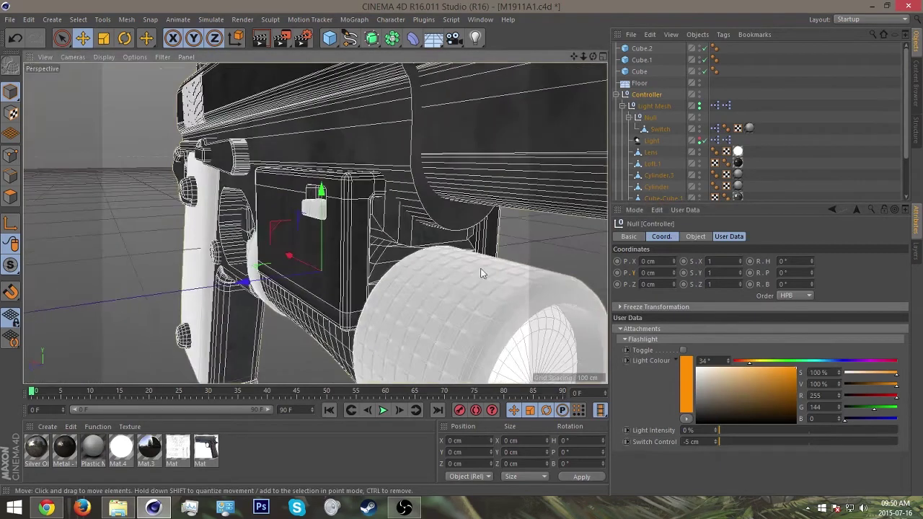
{"action": "left_click_drag", "start_coordinate": [730, 444], "coordinate": [898, 442]}
- Add a cube and shape it into a flat rail about 200 x 11.4 x 40 cm beneath the barrel, passing through the flashlight mount
{"action": "scroll", "coordinate": [350, 266], "scroll_direction": "down", "scroll_amount": 8}
{"action": "left_click_drag", "start_coordinate": [350, 266], "coordinate": [256, 122], "text": "alt"}
{"action": "scroll", "coordinate": [391, 204], "scroll_direction": "up", "scroll_amount": 6}
{"action": "scroll", "coordinate": [399, 154], "scroll_direction": "up", "scroll_amount": 6}
{"action": "scroll", "coordinate": [284, 128], "scroll_direction": "up", "scroll_amount": 3}
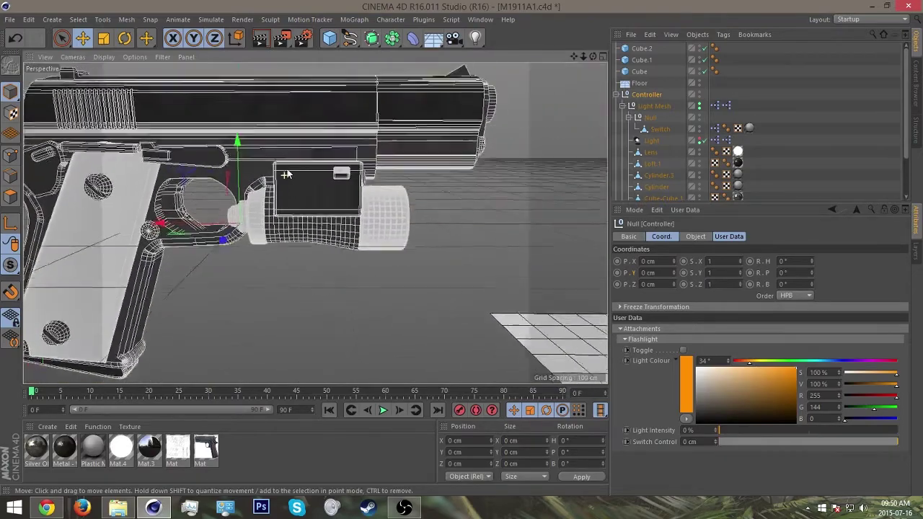
{"action": "scroll", "coordinate": [287, 175], "scroll_direction": "down", "scroll_amount": 3}
{"action": "left_click_drag", "start_coordinate": [287, 175], "coordinate": [382, 58], "text": "alt"}
{"action": "left_click", "coordinate": [329, 37]}
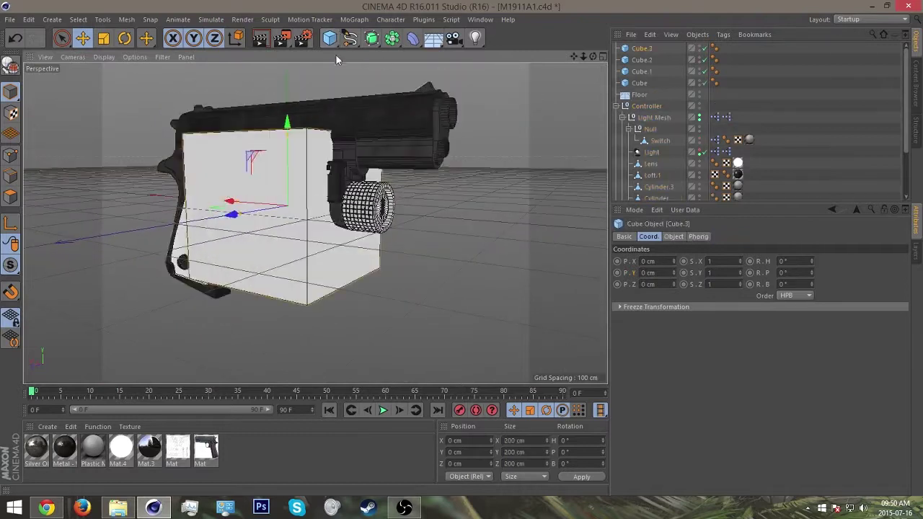
{"action": "left_click_drag", "start_coordinate": [336, 94], "coordinate": [300, 204], "text": "alt"}
{"action": "left_click_drag", "start_coordinate": [339, 179], "coordinate": [303, 213], "text": "alt"}
{"action": "left_click_drag", "start_coordinate": [301, 169], "coordinate": [371, 255]}
{"action": "scroll", "coordinate": [360, 231], "scroll_direction": "up", "scroll_amount": 5}
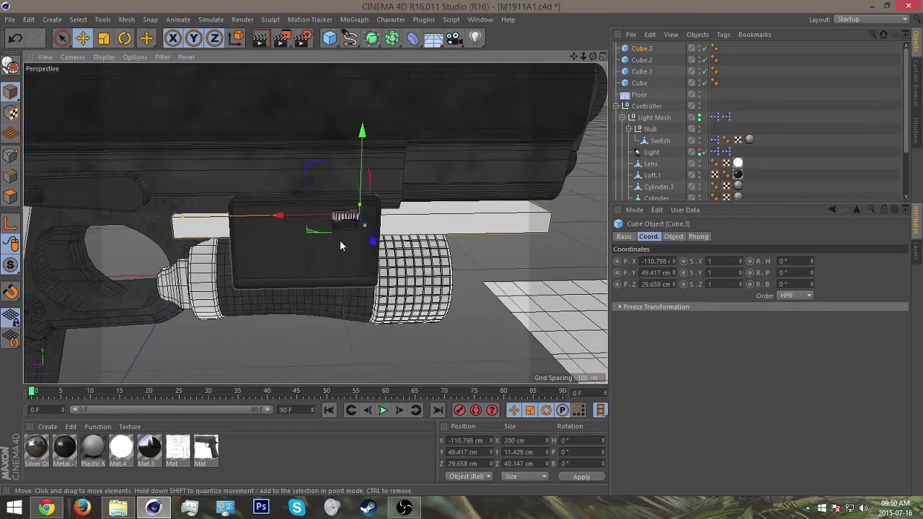
- Shift the rail cube along the barrel to about X -118 cm
{"action": "left_click_drag", "start_coordinate": [354, 216], "coordinate": [404, 243]}
{"action": "scroll", "coordinate": [385, 237], "scroll_direction": "down", "scroll_amount": 5}
{"action": "scroll", "coordinate": [404, 243], "scroll_direction": "up", "scroll_amount": 3}
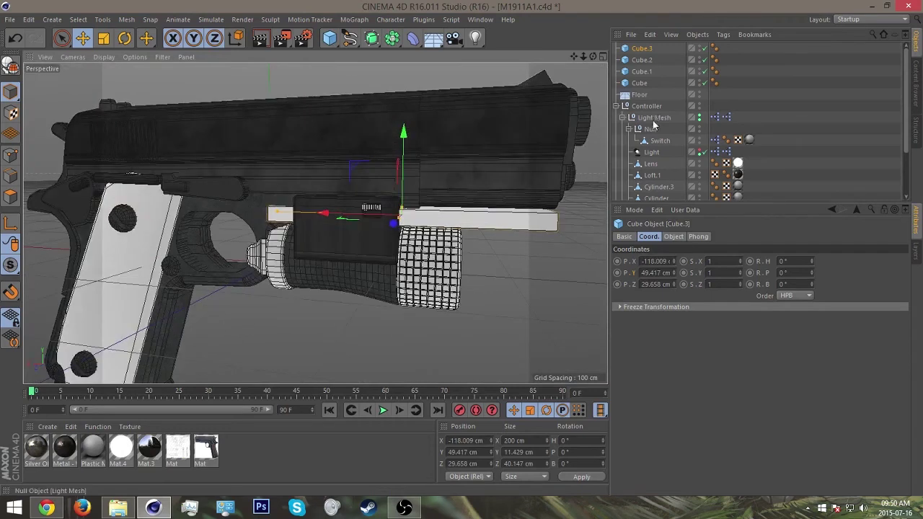
- Try sliding the Light Mesh along the rail cube and undo the move
{"action": "left_click", "coordinate": [657, 121]}
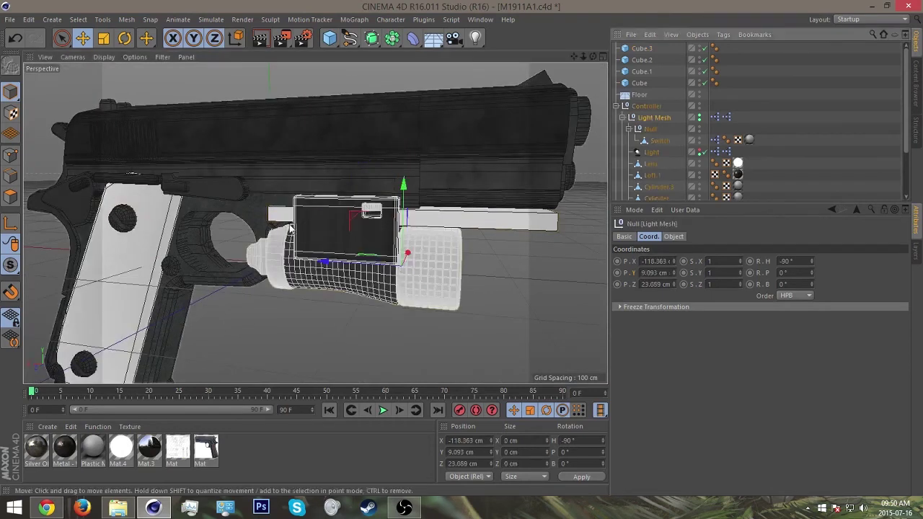
{"action": "left_click_drag", "start_coordinate": [328, 265], "coordinate": [404, 229]}
{"action": "scroll", "coordinate": [337, 269], "scroll_direction": "down", "scroll_amount": 5}
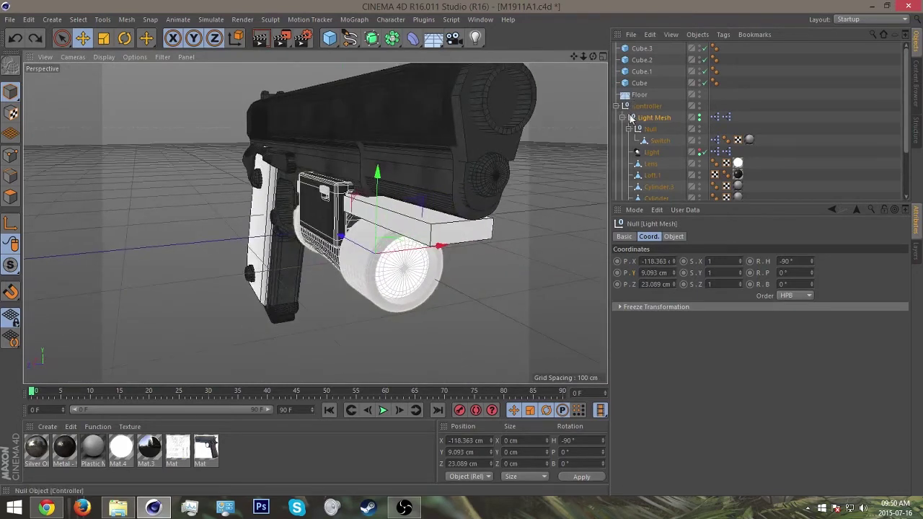
- Add a user data entry named Position to the Flashlight group of the Controller
{"action": "left_click", "coordinate": [647, 106]}
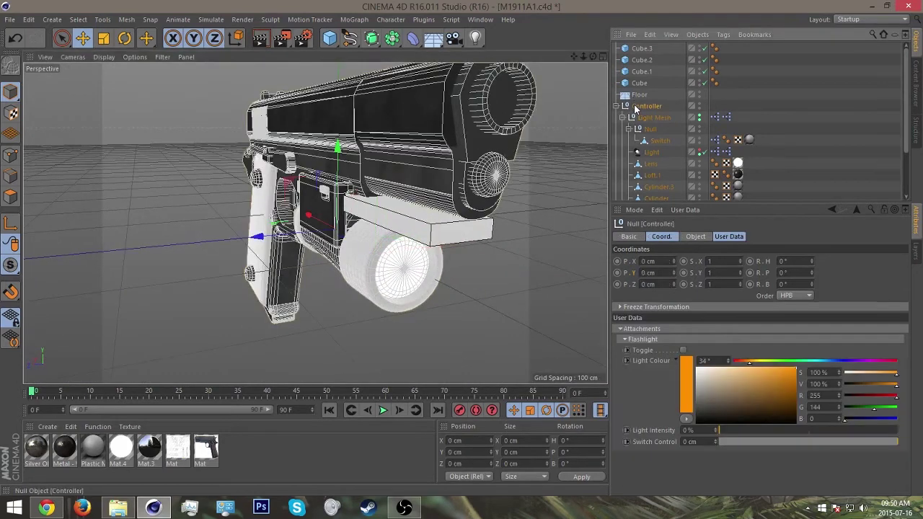
{"action": "left_click", "coordinate": [686, 210]}
{"action": "left_click", "coordinate": [693, 231]}
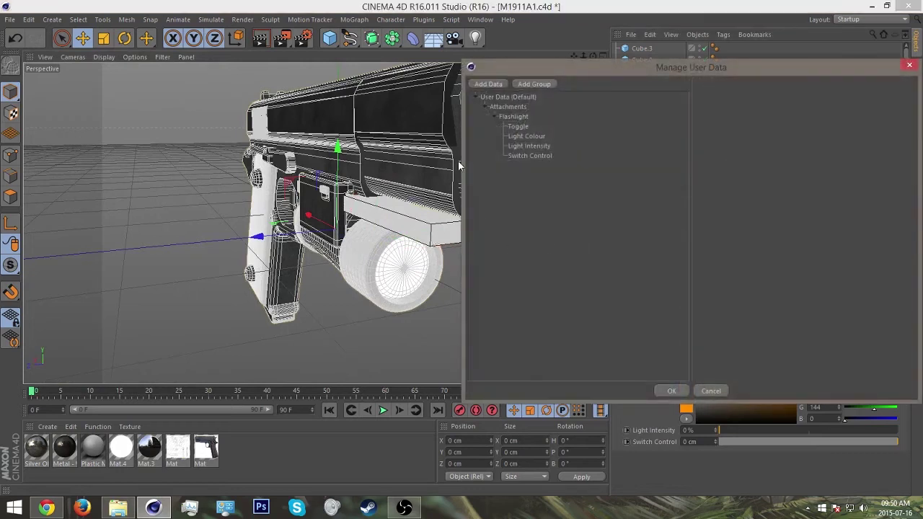
{"action": "left_click", "coordinate": [514, 118]}
{"action": "left_click", "coordinate": [488, 84]}
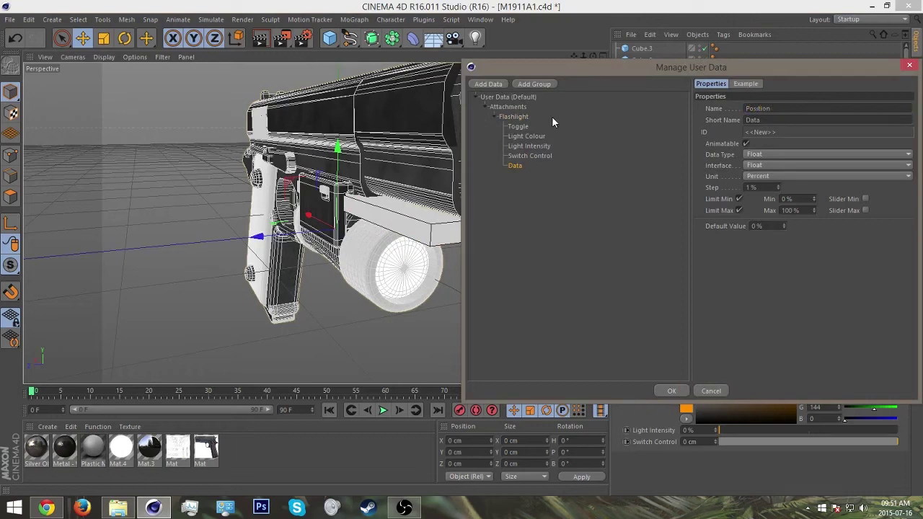
- Give the Position entry the unit Meter and the Float Slider interface, and apply the user data
{"action": "left_click", "coordinate": [759, 178]}
{"action": "left_click", "coordinate": [756, 218]}
{"action": "left_click", "coordinate": [757, 165]}
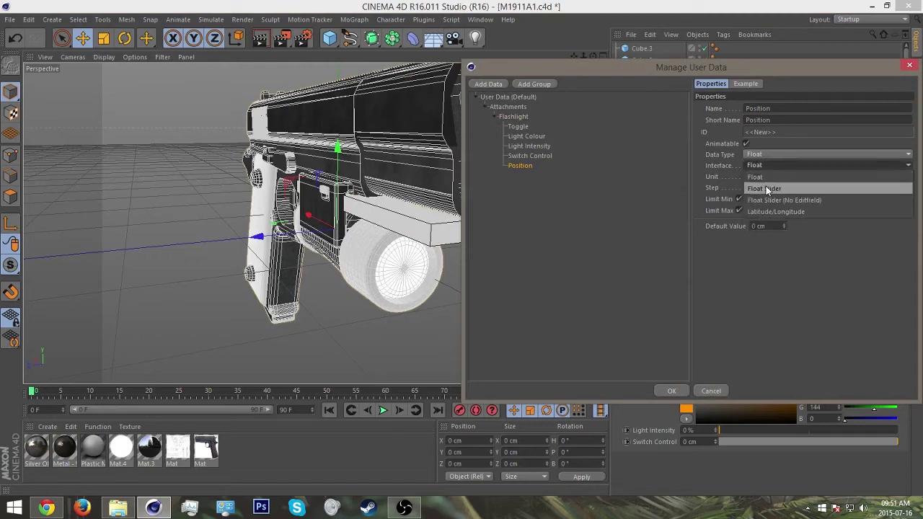
{"action": "left_click", "coordinate": [768, 190]}
{"action": "left_click", "coordinate": [765, 167]}
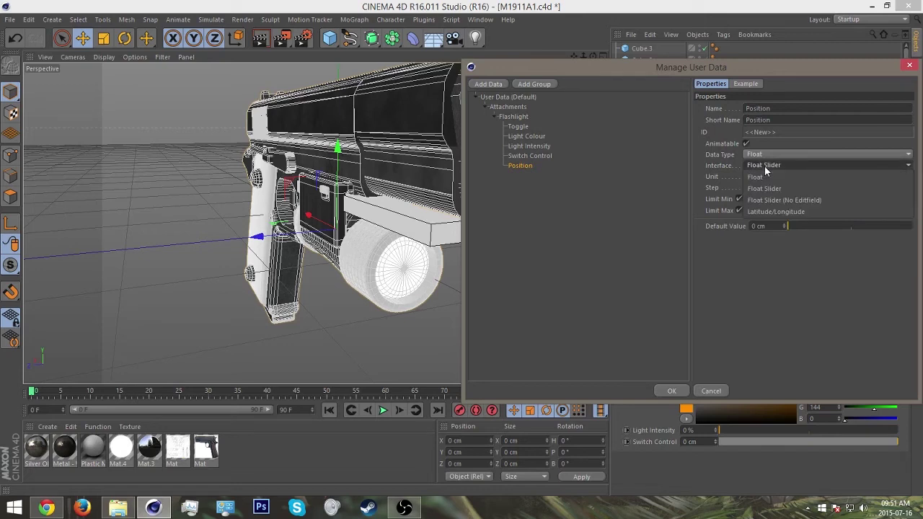
{"action": "left_click", "coordinate": [765, 166]}
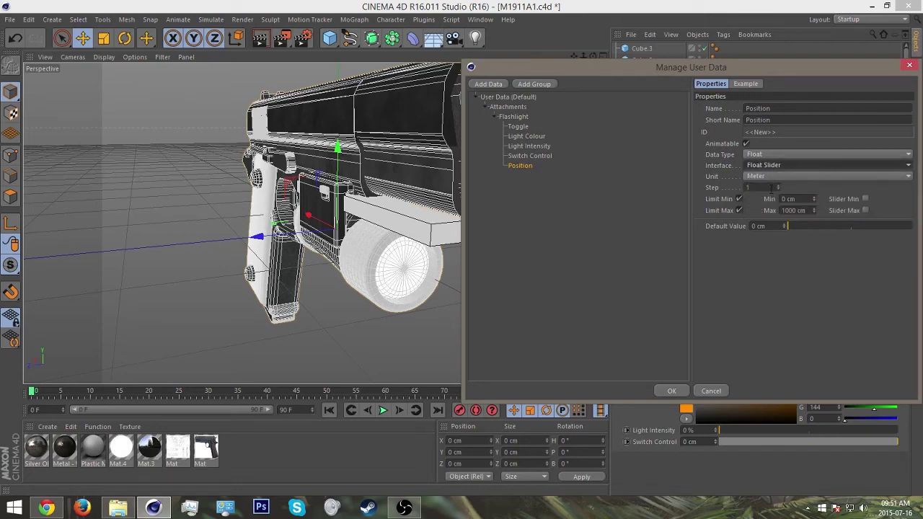
{"action": "left_click", "coordinate": [673, 391]}
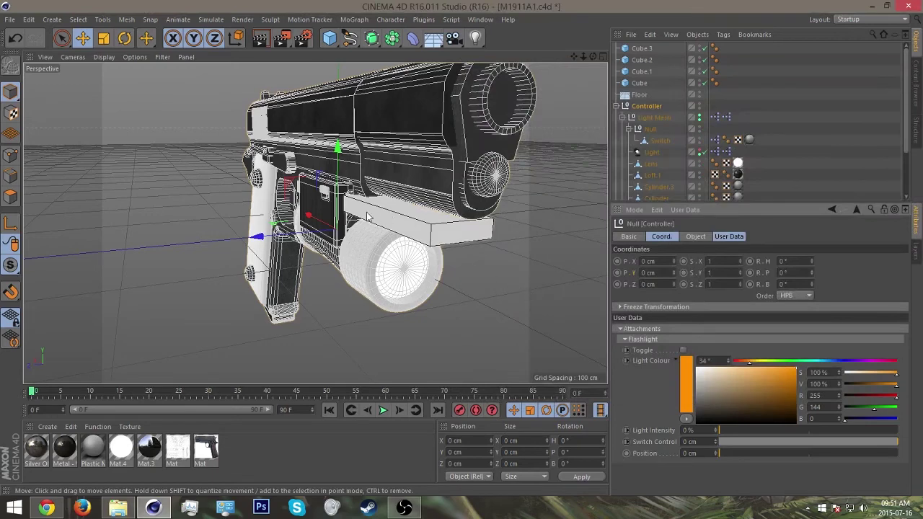
- Try moving the Light Mesh back and forth along the rail from several viewing angles, undoing each move
{"action": "left_click_drag", "start_coordinate": [384, 216], "coordinate": [376, 214], "text": "alt"}
{"action": "scroll", "coordinate": [433, 256], "scroll_direction": "up", "scroll_amount": 6}
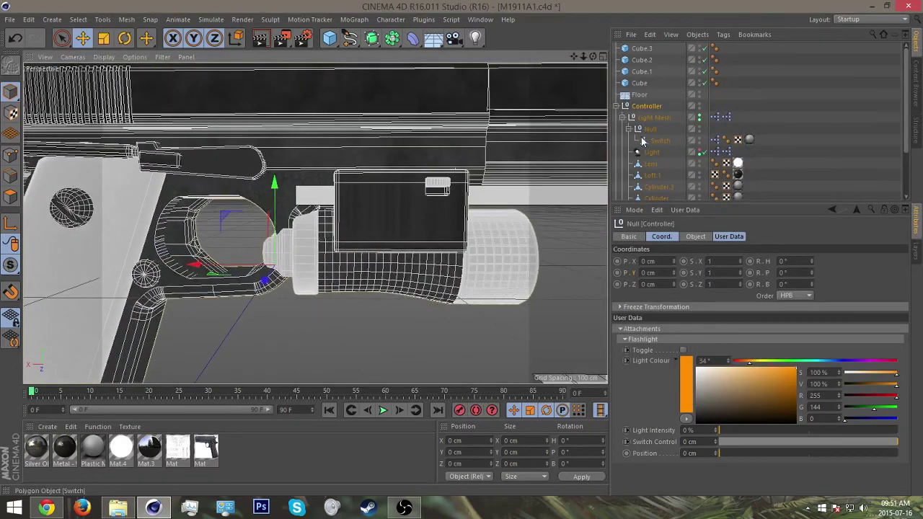
{"action": "left_click_drag", "start_coordinate": [274, 289], "coordinate": [343, 252], "text": "alt"}
{"action": "key", "text": "ctrl+z"}
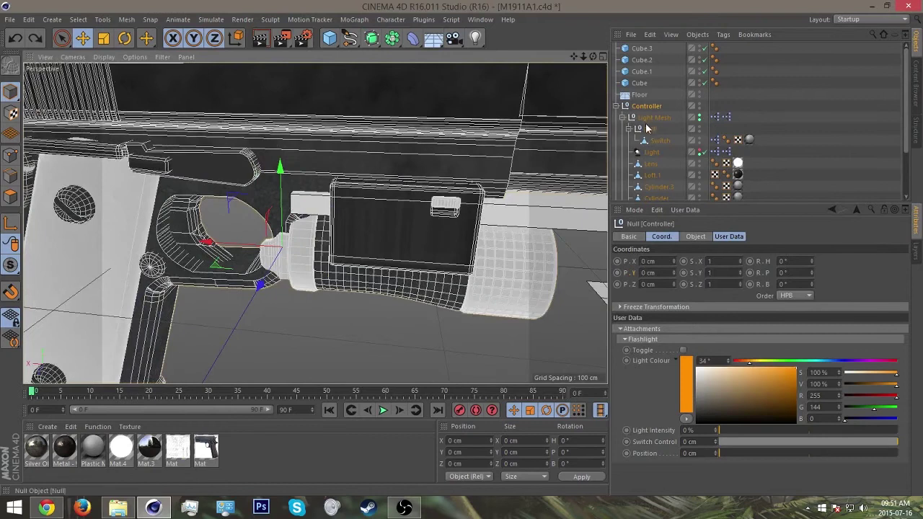
{"action": "left_click", "coordinate": [653, 118]}
{"action": "left_click_drag", "start_coordinate": [387, 259], "coordinate": [464, 229], "text": "alt"}
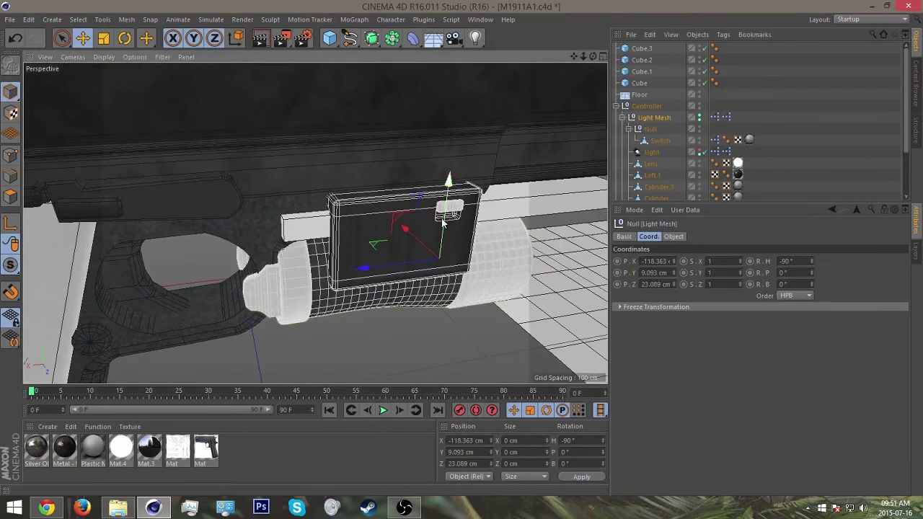
{"action": "left_click_drag", "start_coordinate": [416, 252], "coordinate": [301, 272], "text": "alt"}
{"action": "key", "text": "ctrl+shift+z"}
{"action": "key", "text": "ctrl+z"}
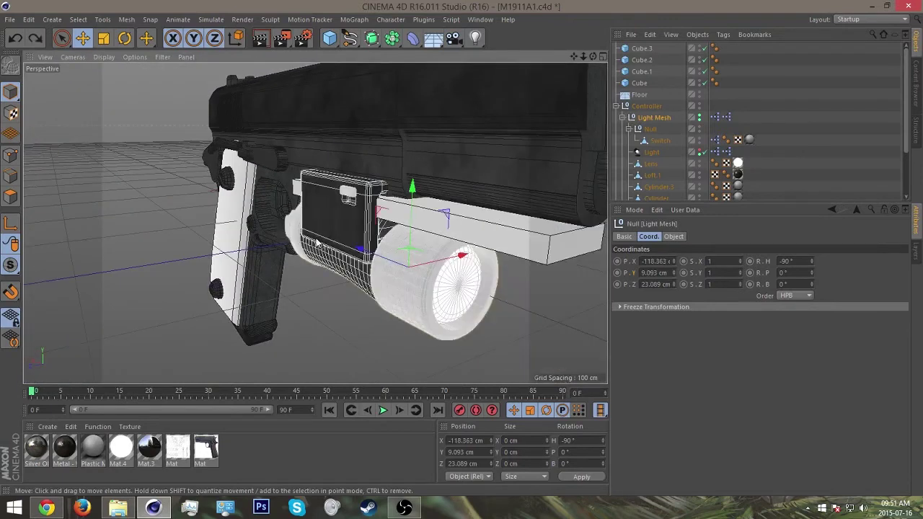
{"action": "key", "text": "ctrl+shift+z"}
{"action": "left_click_drag", "start_coordinate": [389, 247], "coordinate": [456, 243], "text": "alt"}
{"action": "key", "text": "ctrl+z"}
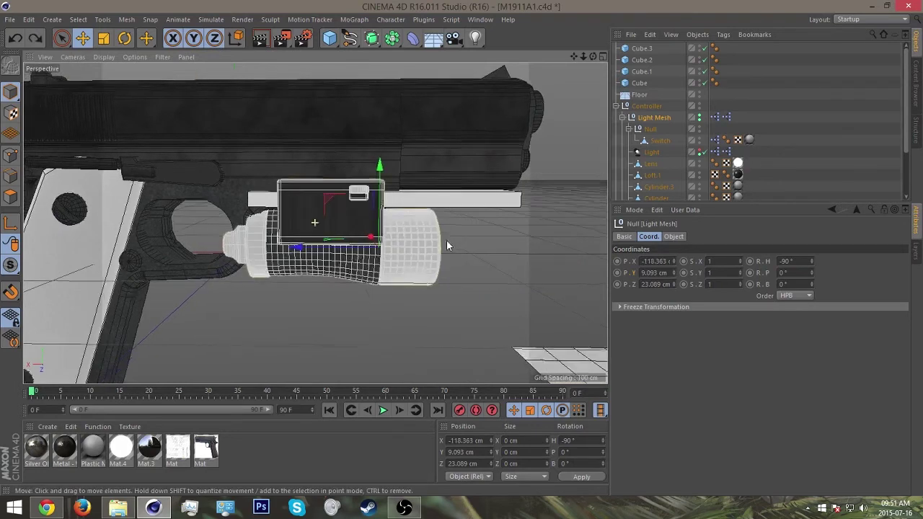
{"action": "key", "text": "ctrl+shift+z"}
{"action": "left_click", "coordinate": [647, 106]}
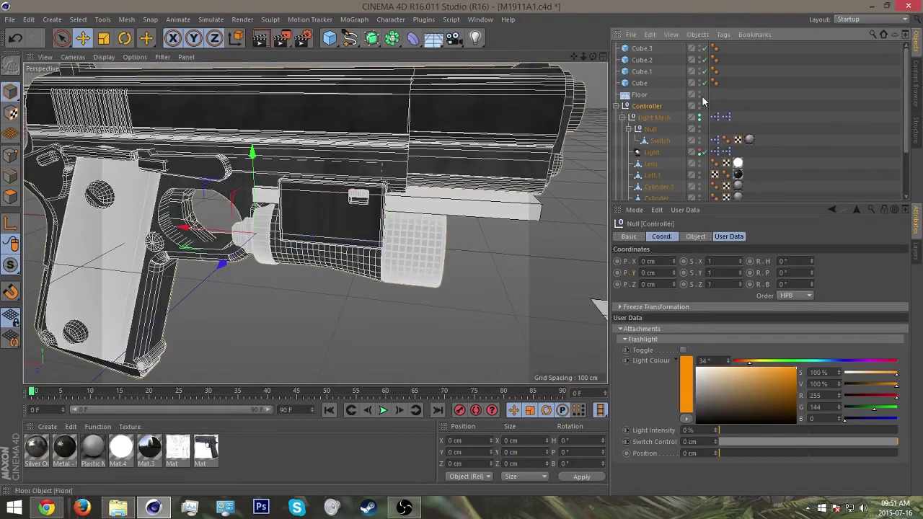
{"action": "left_click", "coordinate": [654, 118]}
{"action": "left_click_drag", "start_coordinate": [334, 252], "coordinate": [312, 243]}
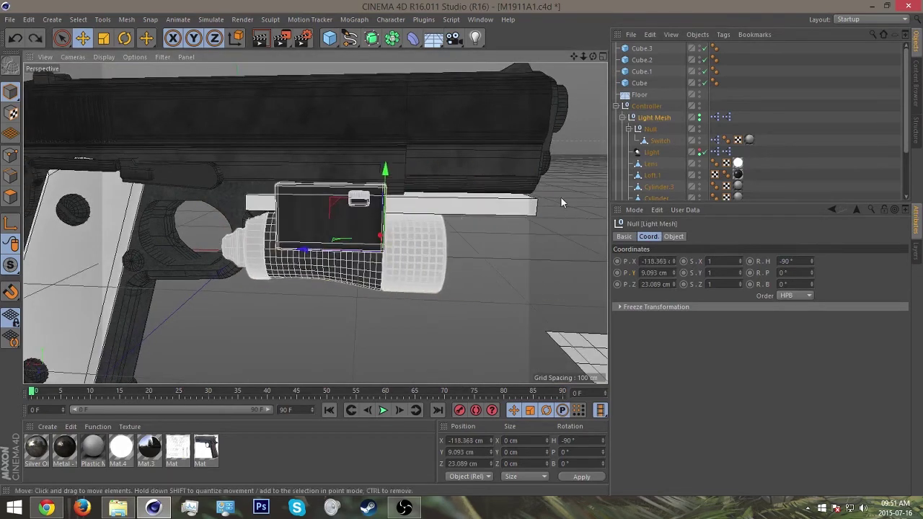
- Limit the Controller's Position user data to a minimum of -100 cm and a maximum of 0 cm, with a step of 0.5
{"action": "left_click", "coordinate": [642, 108]}
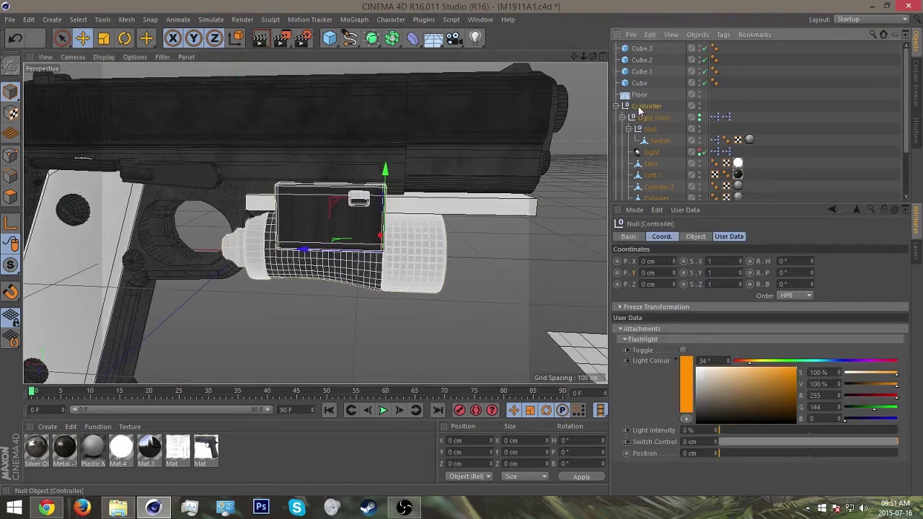
{"action": "left_click", "coordinate": [685, 210]}
{"action": "left_click", "coordinate": [690, 232]}
{"action": "left_click", "coordinate": [516, 168]}
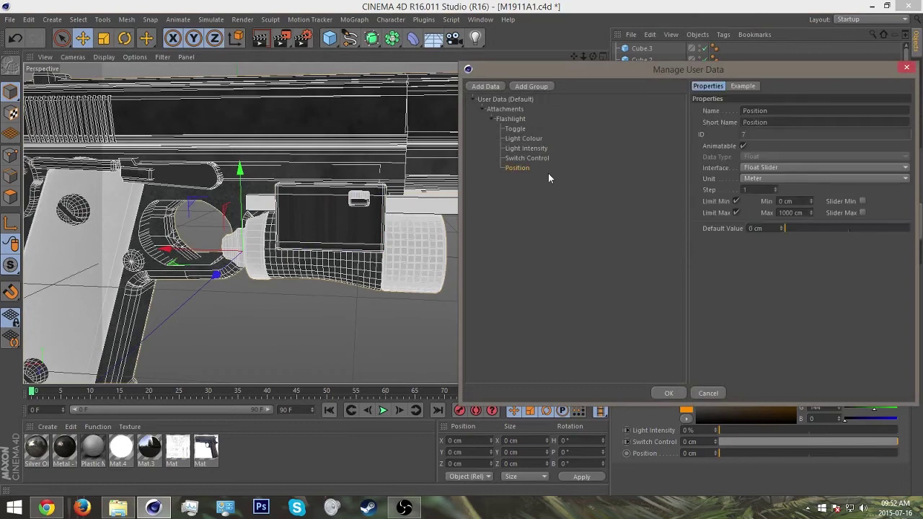
{"action": "double_click", "coordinate": [800, 201]}
{"action": "type", "text": "-100"}
{"action": "type", "text": "0"}
{"action": "key", "text": "Return"}
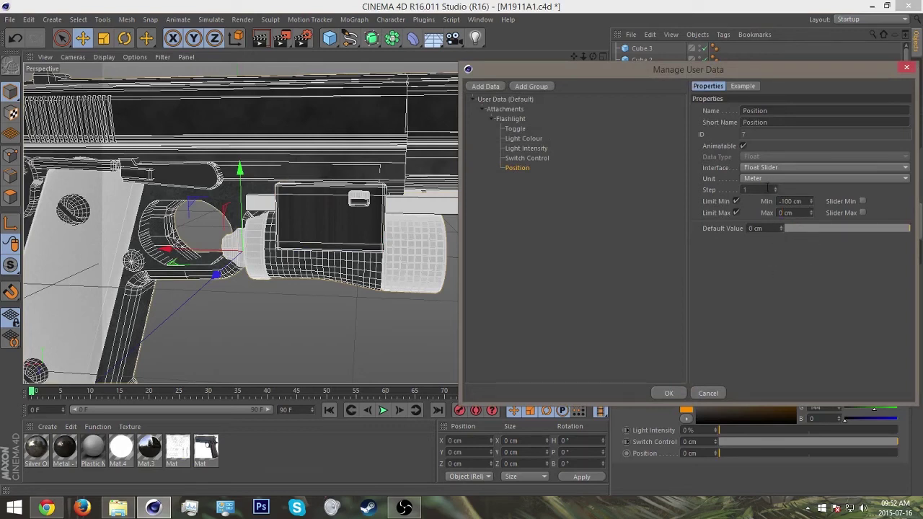
{"action": "type", "text": "0.5"}
{"action": "left_click", "coordinate": [665, 394]}
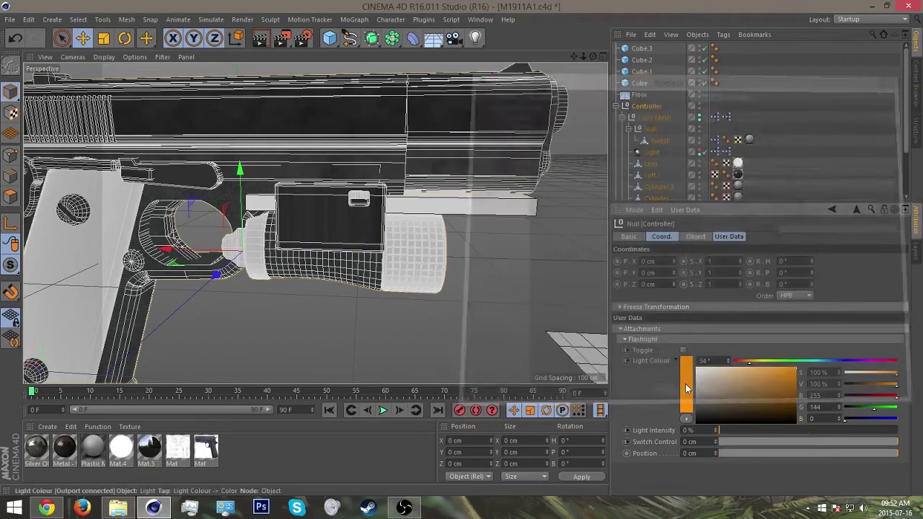
- Set the Controller's Position parameter as the driver
{"action": "right_click", "coordinate": [647, 451]}
{"action": "mouse_move", "coordinate": [678, 342]}
{"action": "left_click", "coordinate": [743, 328]}
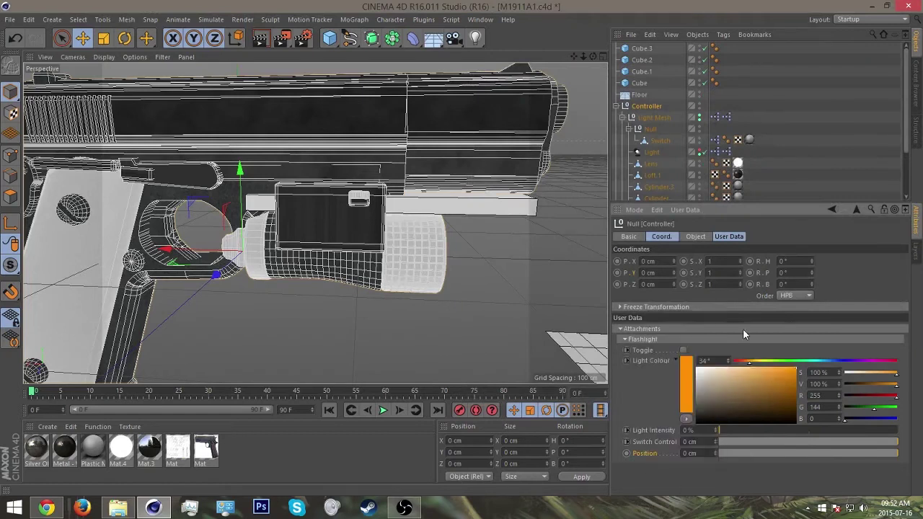
- Try sliding the Light Mesh towards the muzzle to find its travel axis, and undo the move
{"action": "left_click", "coordinate": [650, 119]}
{"action": "left_click_drag", "start_coordinate": [303, 251], "coordinate": [352, 253]}
{"action": "key", "text": "ctrl+z"}
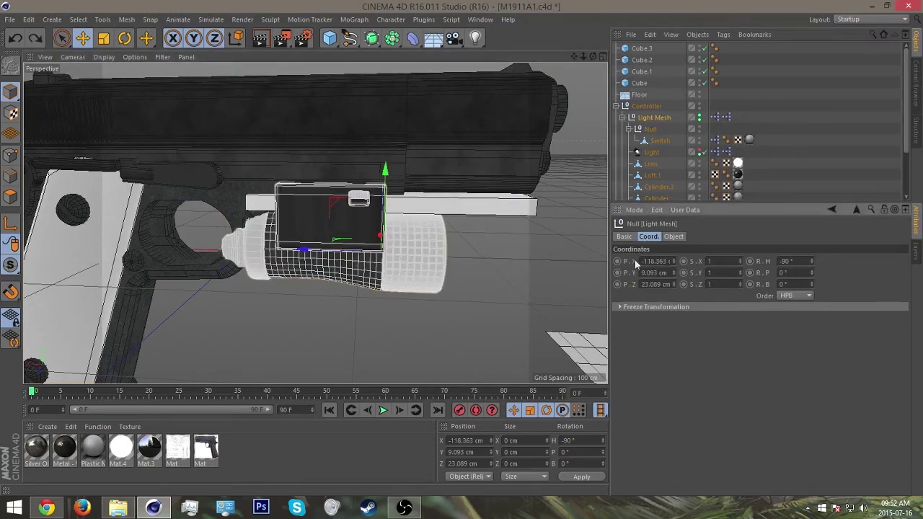
- Add a new null and nest the Light Mesh with its flashlight parts inside it
{"action": "left_click", "coordinate": [329, 37]}
{"action": "left_click", "coordinate": [371, 58]}
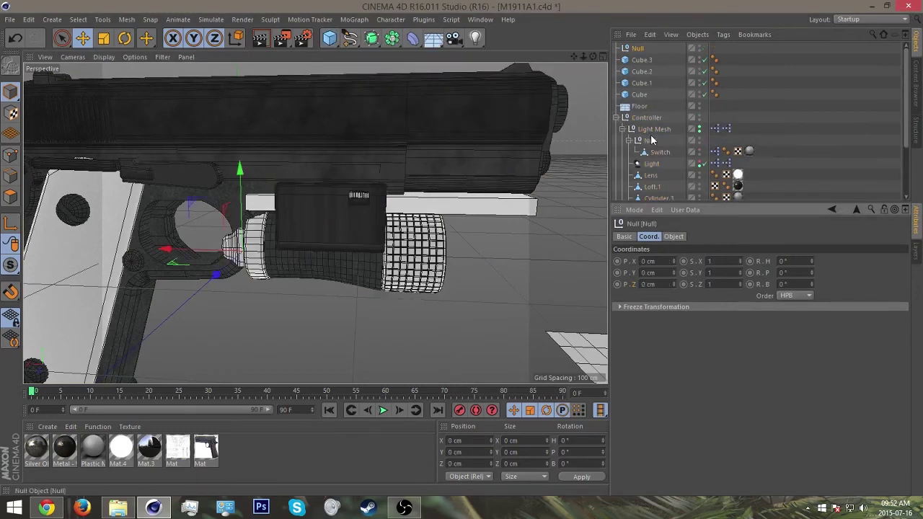
{"action": "left_click_drag", "start_coordinate": [653, 130], "coordinate": [653, 106]}
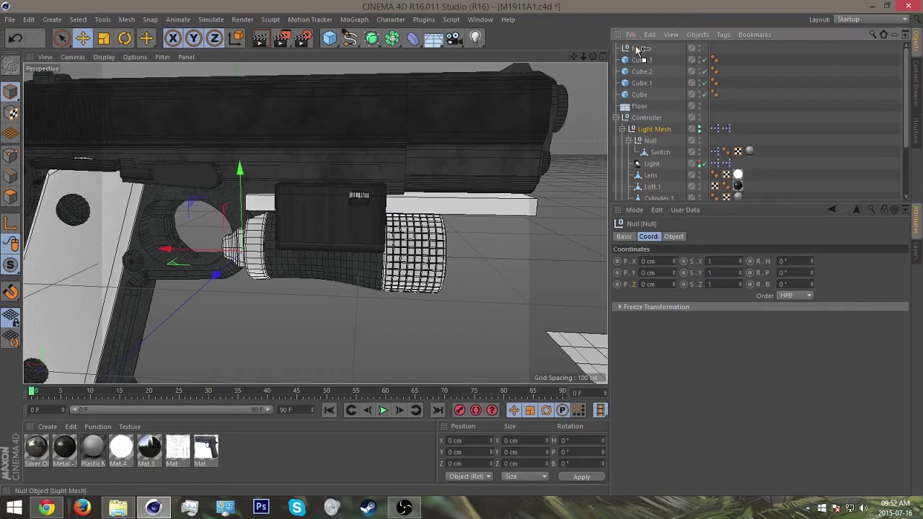
{"action": "left_click_drag", "start_coordinate": [638, 49], "coordinate": [639, 49]}
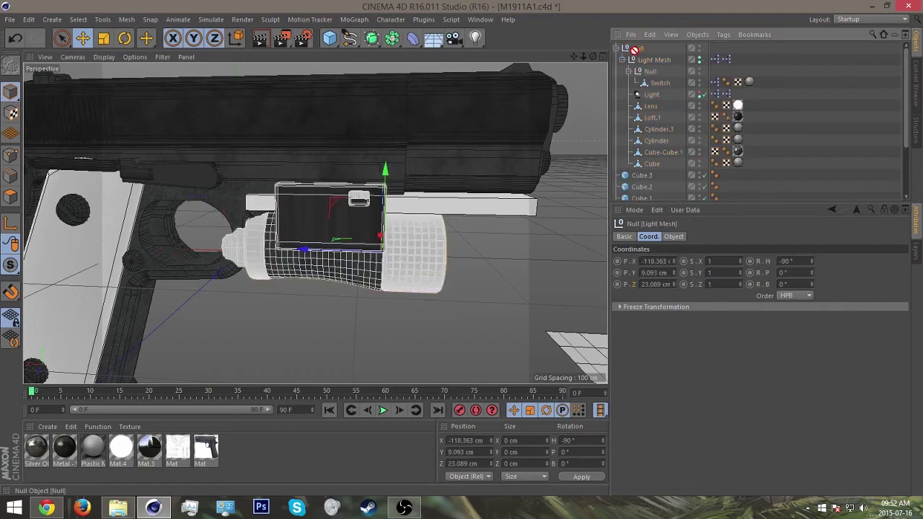
{"action": "scroll", "coordinate": [691, 83], "scroll_direction": "down", "scroll_amount": 2}
{"action": "scroll", "coordinate": [691, 83], "scroll_direction": "up", "scroll_amount": 2}
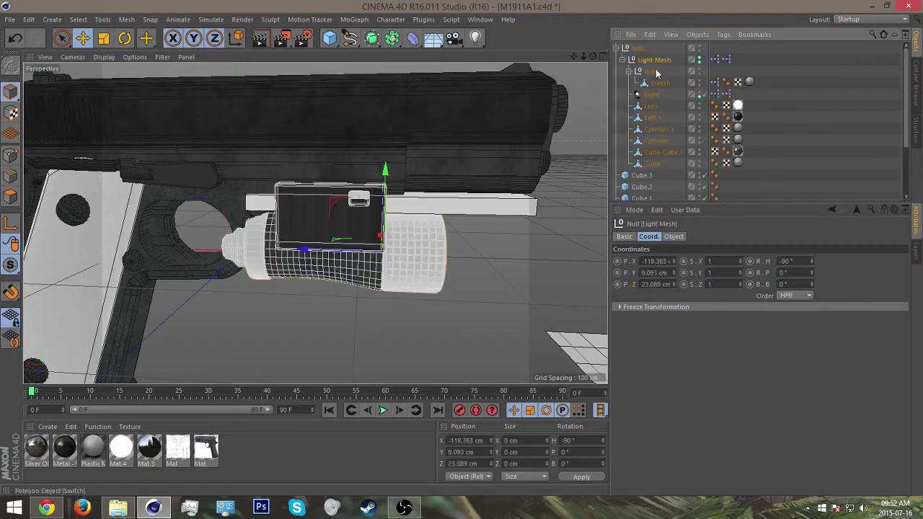
- Nest the null that holds the Light Mesh inside the Controller
{"action": "left_click_drag", "start_coordinate": [639, 50], "coordinate": [652, 160]}
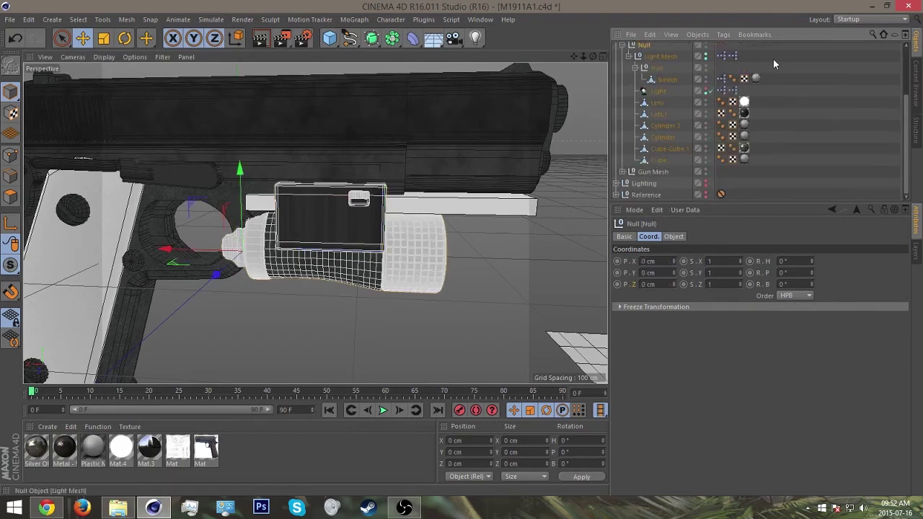
- Try driving the Light Mesh's Z position with the Controller's Position parameter as an absolute driven value
{"action": "left_click", "coordinate": [657, 128]}
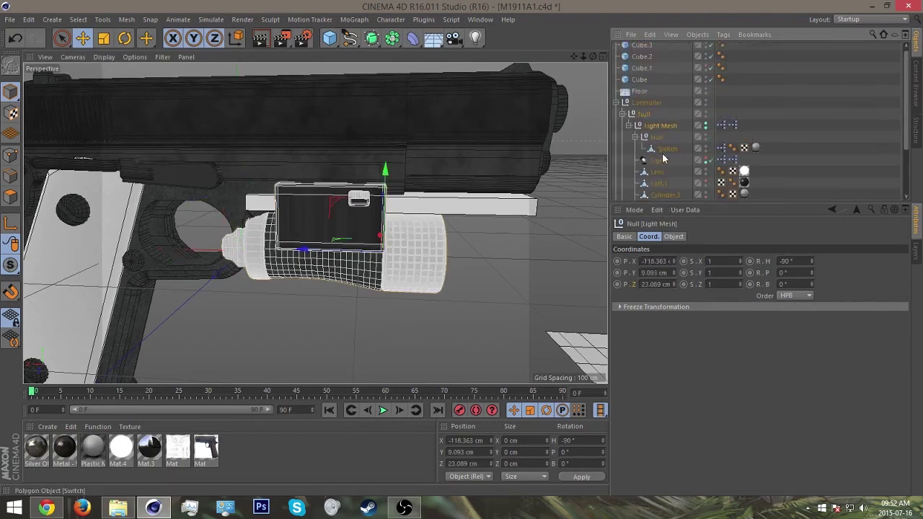
{"action": "right_click", "coordinate": [635, 288]}
{"action": "mouse_move", "coordinate": [657, 304]}
{"action": "left_click", "coordinate": [727, 315]}
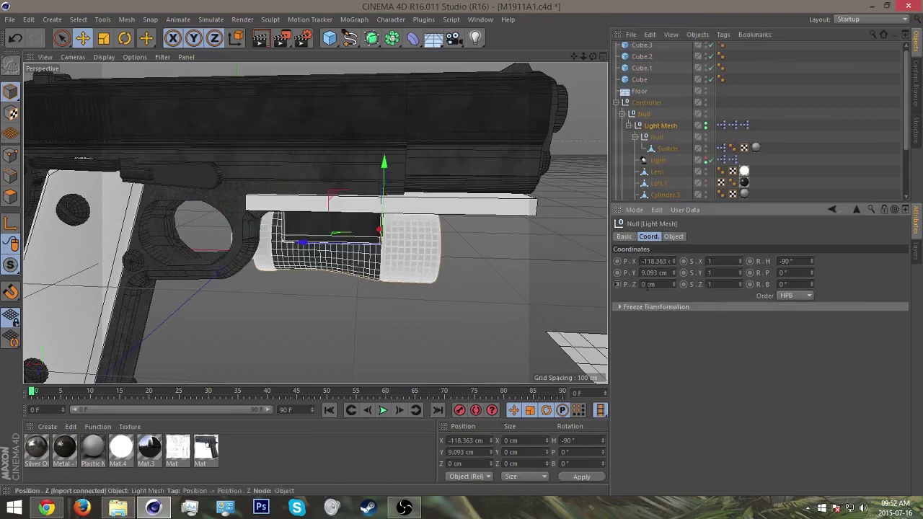
{"action": "left_click_drag", "start_coordinate": [433, 245], "coordinate": [340, 183], "text": "alt"}
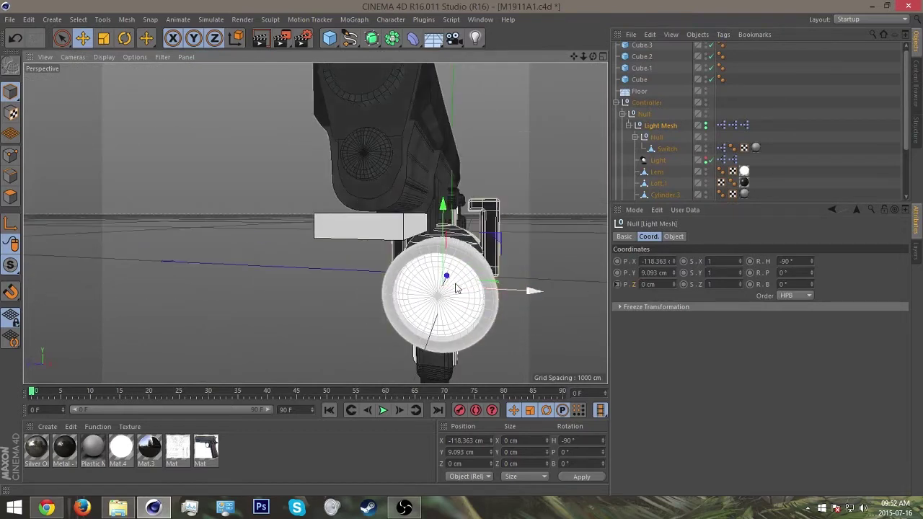
{"action": "left_click_drag", "start_coordinate": [453, 279], "coordinate": [514, 256], "text": "alt"}
{"action": "left_click_drag", "start_coordinate": [552, 226], "coordinate": [429, 255], "text": "alt"}
- Shift the Light Mesh along the rail to about -122.9 cm in X and 24.3 cm in Z
{"action": "left_click_drag", "start_coordinate": [442, 301], "coordinate": [381, 317]}
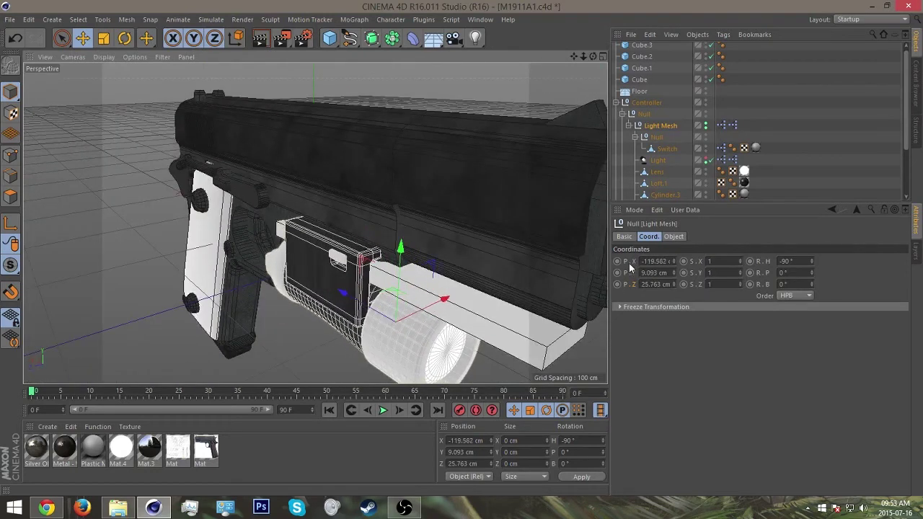
{"action": "left_click_drag", "start_coordinate": [372, 306], "coordinate": [310, 261]}
{"action": "left_click_drag", "start_coordinate": [310, 262], "coordinate": [415, 280], "text": "alt"}
- Drive the Light Mesh's X position with the Controller's Position user data, using Set Driven (Absolute)
{"action": "left_click", "coordinate": [646, 103]}
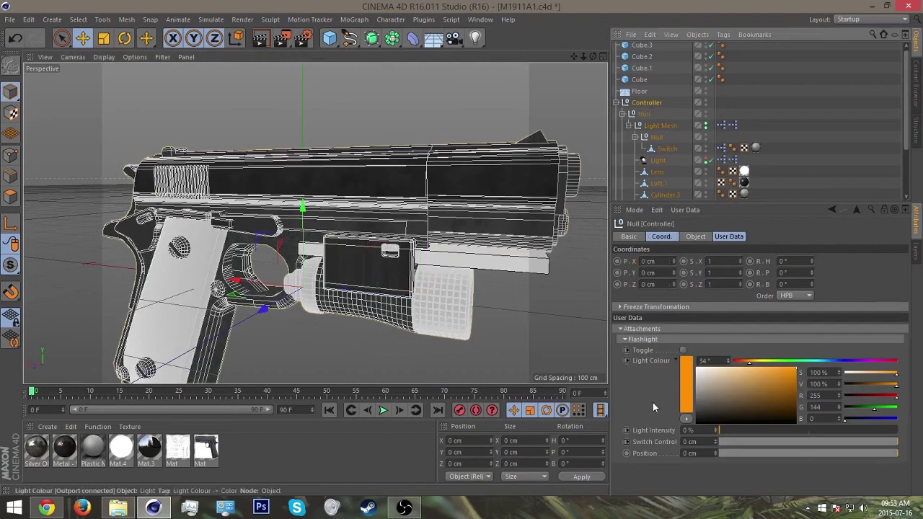
{"action": "right_click", "coordinate": [649, 453]}
{"action": "mouse_move", "coordinate": [675, 331]}
{"action": "left_click", "coordinate": [738, 331]}
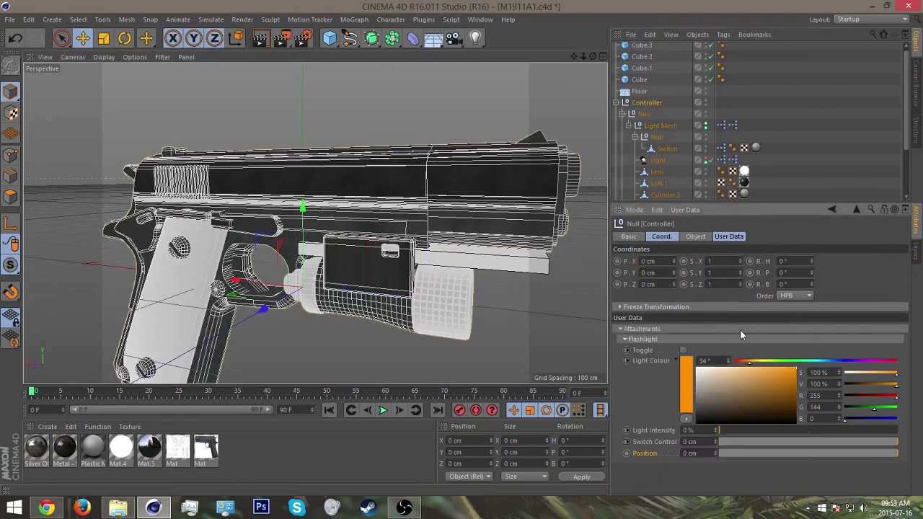
{"action": "left_click", "coordinate": [663, 130]}
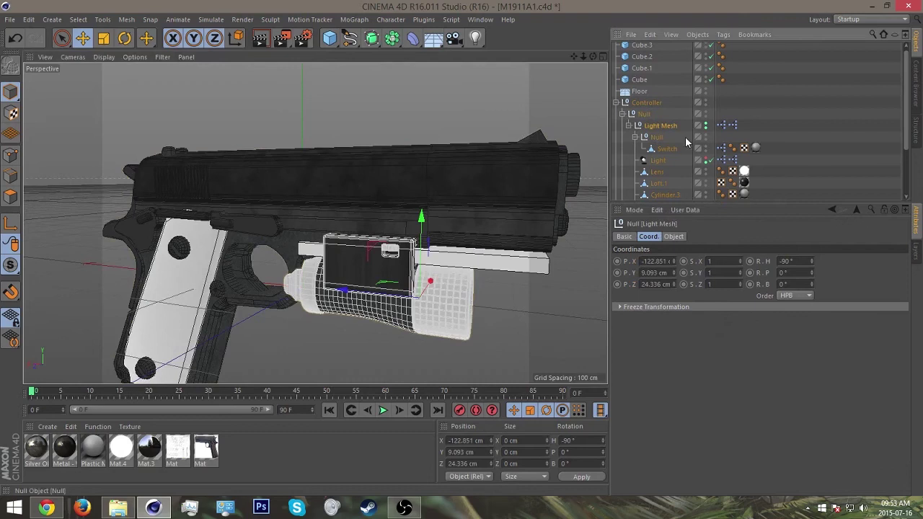
{"action": "right_click", "coordinate": [638, 263]}
{"action": "mouse_move", "coordinate": [662, 282]}
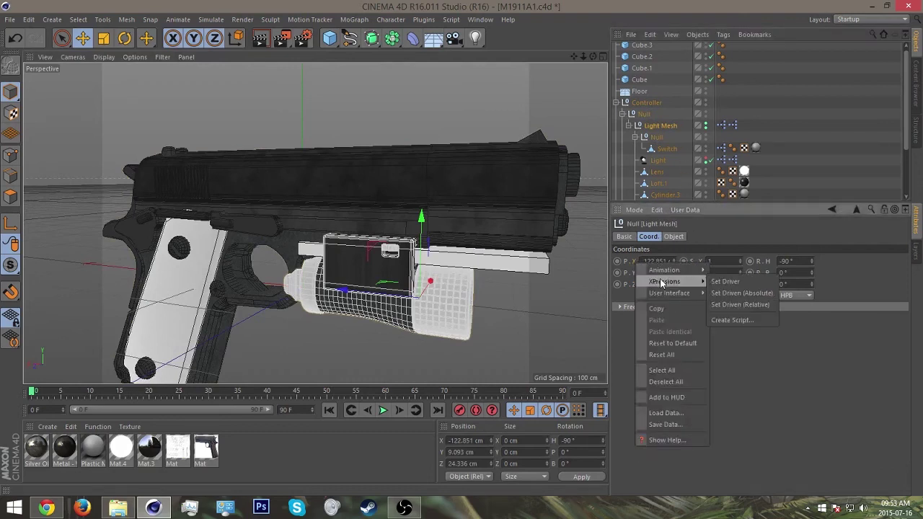
{"action": "left_click", "coordinate": [725, 291]}
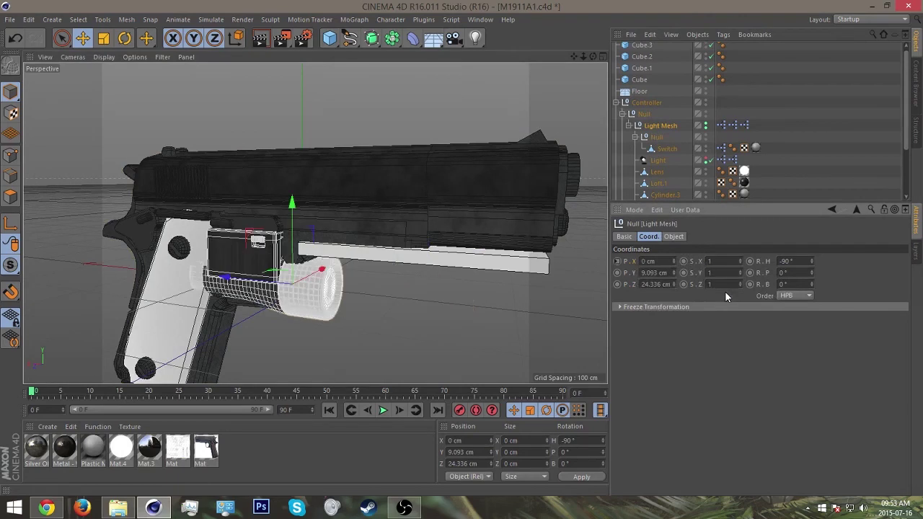
- Move the Light Mesh's parent null to about -121.9 cm in X so the flashlight sits back under the rail
{"action": "left_click", "coordinate": [644, 115]}
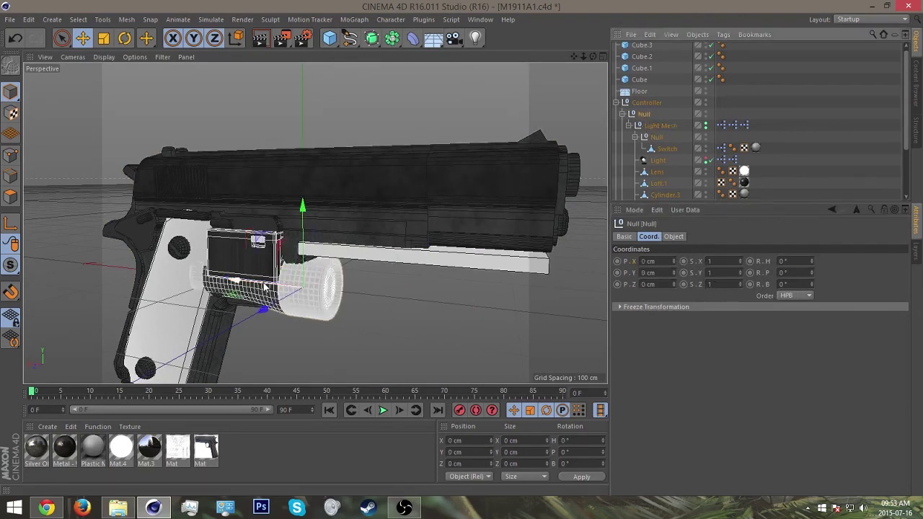
{"action": "left_click_drag", "start_coordinate": [266, 287], "coordinate": [380, 292]}
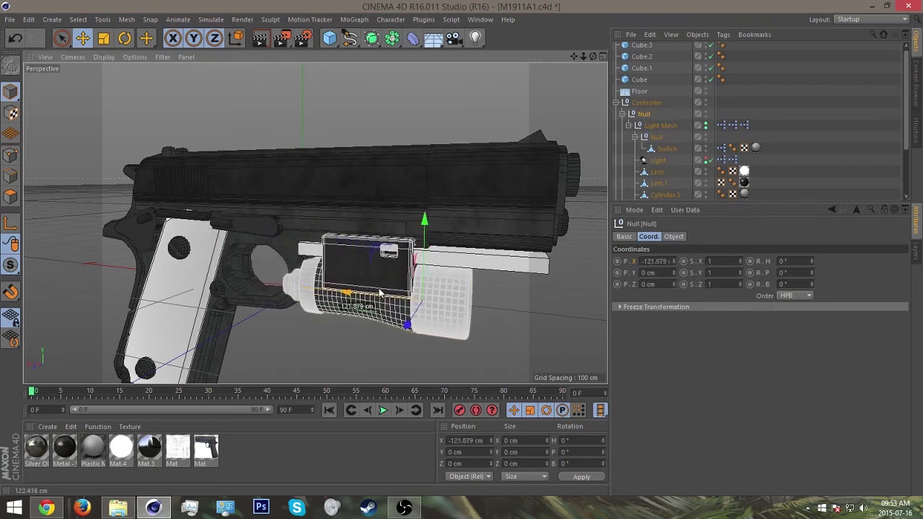
- Test the flashlight's travel with the Controller's Position value, return it to 0 cm, and collapse the Flashlight user data group
{"action": "left_click", "coordinate": [652, 106]}
{"action": "left_click_drag", "start_coordinate": [864, 451], "coordinate": [899, 449]}
{"action": "left_click_drag", "start_coordinate": [253, 187], "coordinate": [206, 170], "text": "alt"}
{"action": "scroll", "coordinate": [205, 171], "scroll_direction": "down", "scroll_amount": 10}
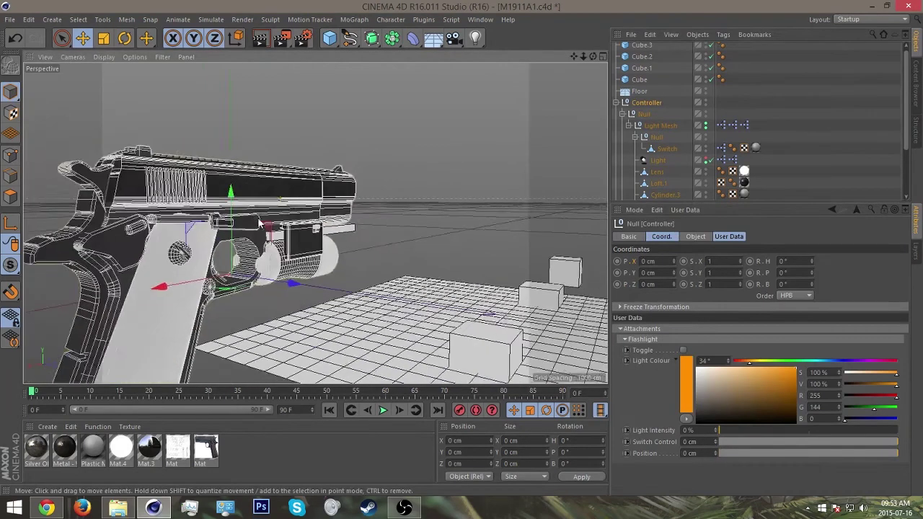
{"action": "left_click_drag", "start_coordinate": [236, 241], "coordinate": [375, 262], "text": "alt"}
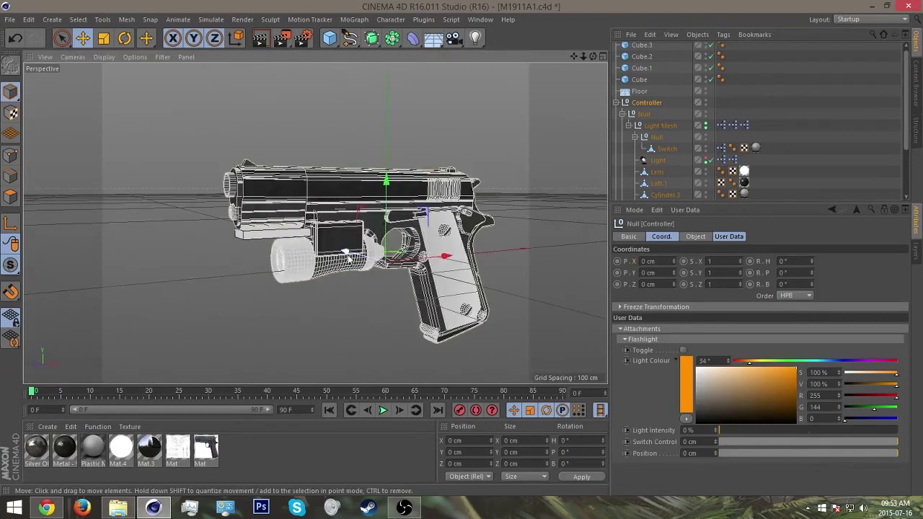
{"action": "left_click", "coordinate": [676, 361]}
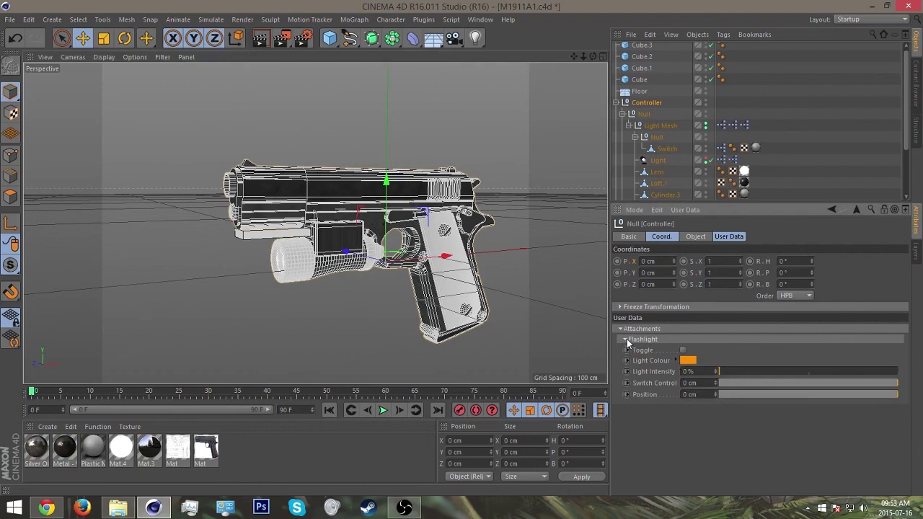
{"action": "left_click", "coordinate": [625, 339]}
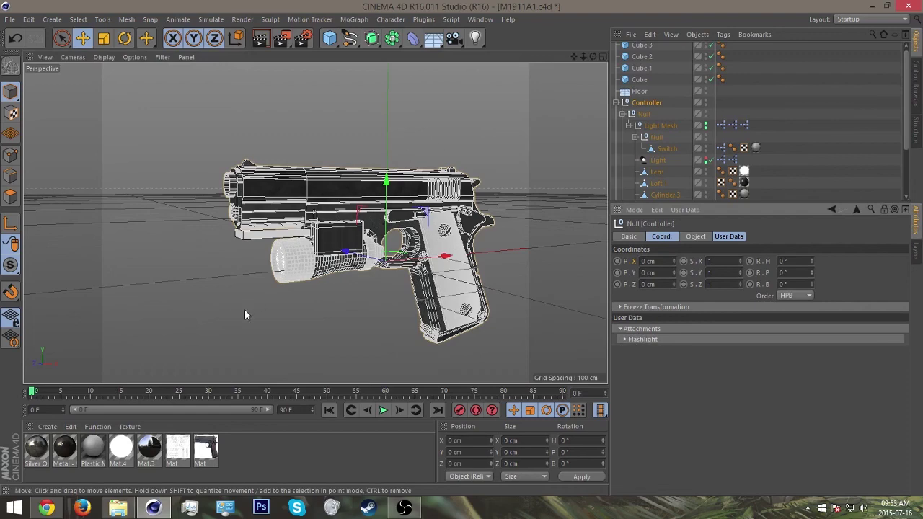
- Switch to Chrome, examine the image of a heavily customized 1911 among the attachment references, and return to Cinema 4D
{"action": "left_click", "coordinate": [52, 508]}
{"action": "scroll", "coordinate": [142, 205], "scroll_direction": "up", "scroll_amount": 2}
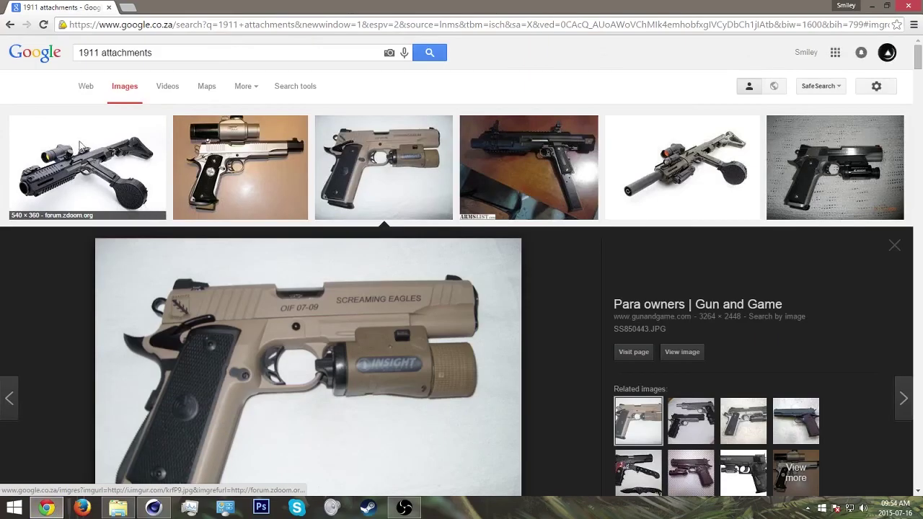
{"action": "left_click", "coordinate": [141, 181]}
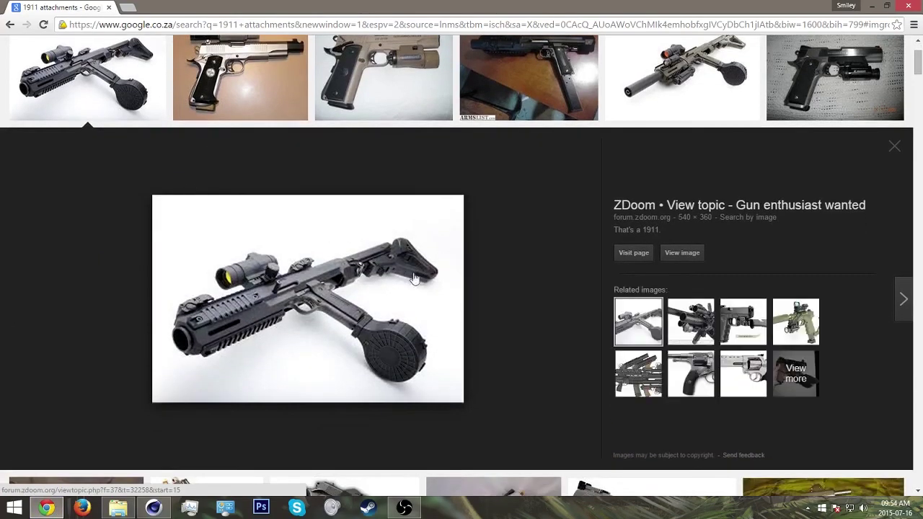
{"action": "left_click", "coordinate": [152, 509]}
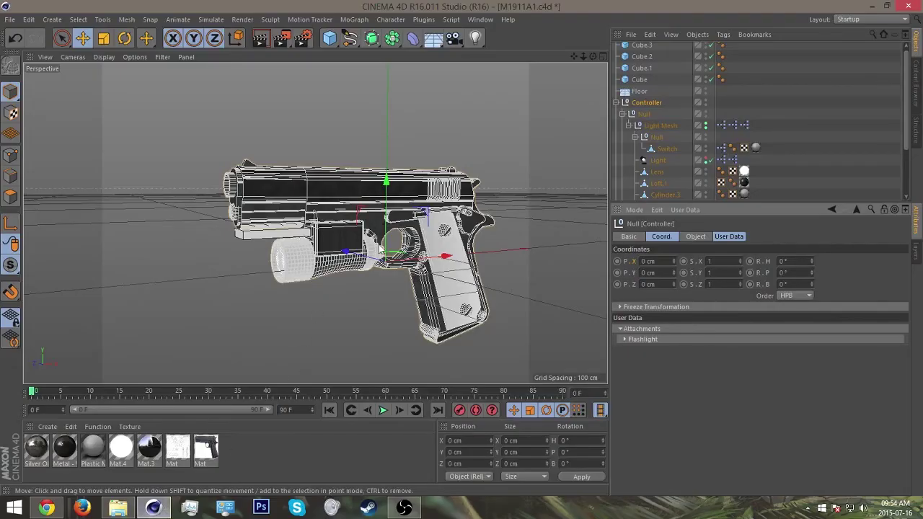
- Expand the Flashlight user data group and test the Toggle by hiding the flashlight and showing it again
{"action": "left_click_drag", "start_coordinate": [349, 202], "coordinate": [324, 216], "text": "alt"}
{"action": "scroll", "coordinate": [324, 217], "scroll_direction": "up", "scroll_amount": 2}
{"action": "left_click", "coordinate": [624, 339]}
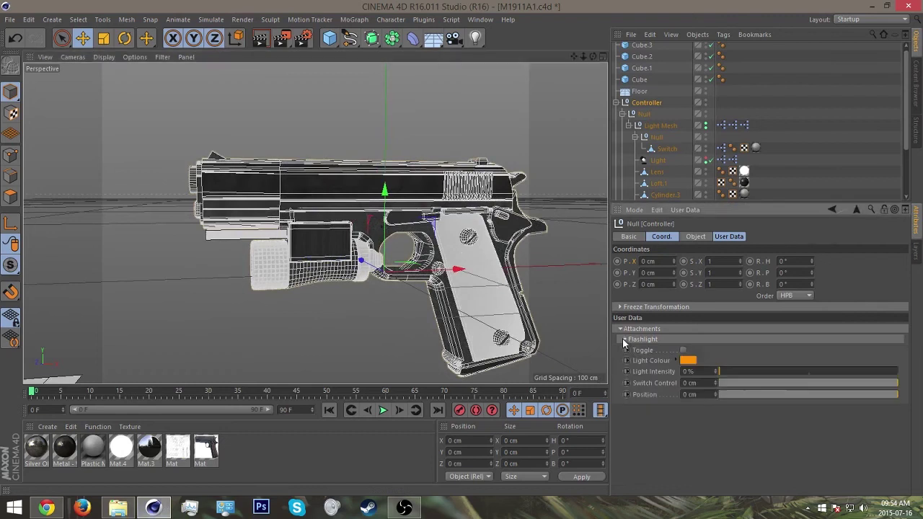
{"action": "left_click", "coordinate": [683, 350]}
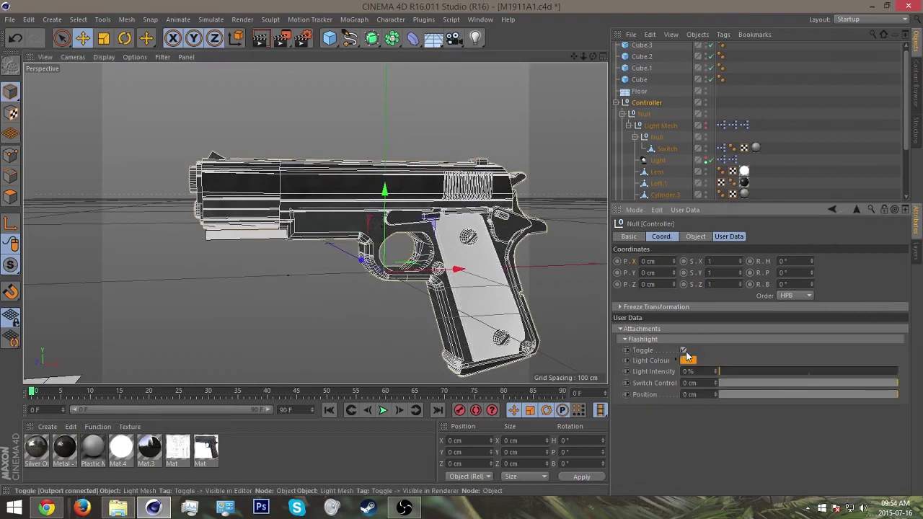
{"action": "left_click", "coordinate": [683, 351]}
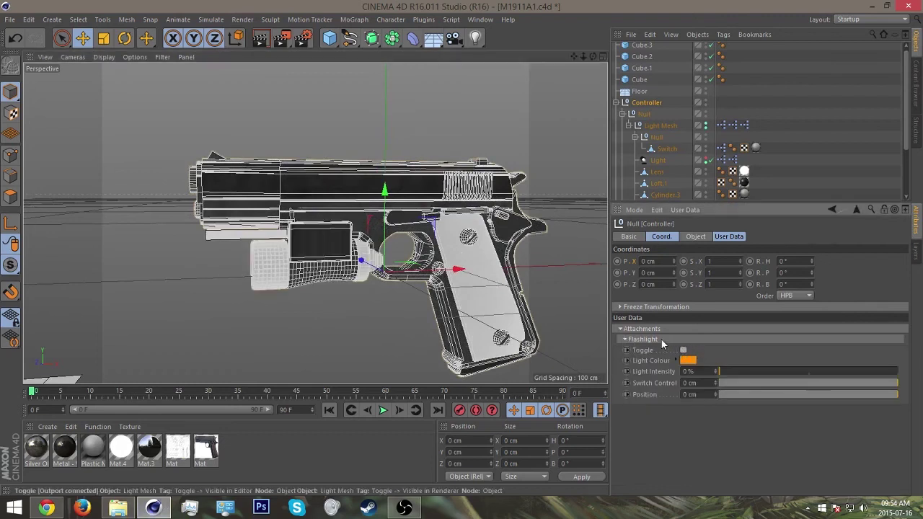
- Set the flashlight's Light Colour to a blue hue of 220° and its Light Intensity to 100%
{"action": "left_click", "coordinate": [676, 360]}
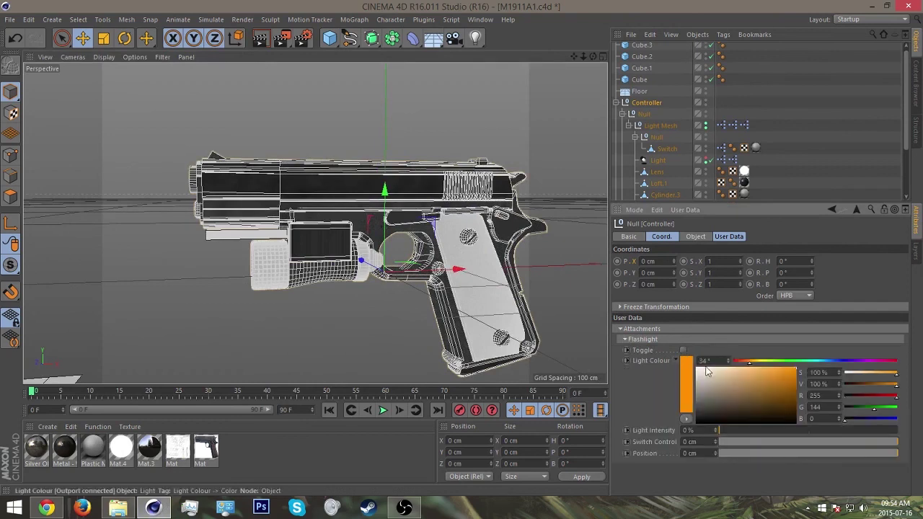
{"action": "left_click_drag", "start_coordinate": [763, 361], "coordinate": [837, 361]}
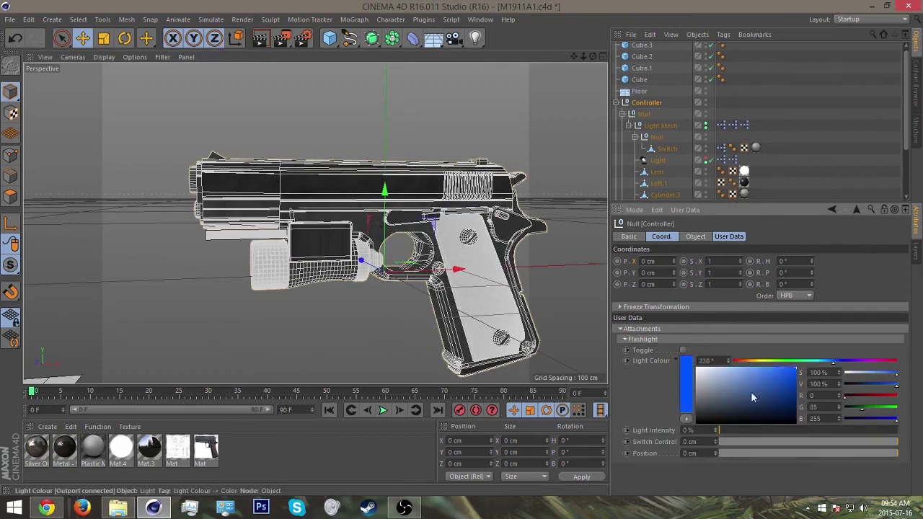
{"action": "left_click_drag", "start_coordinate": [740, 431], "coordinate": [900, 429]}
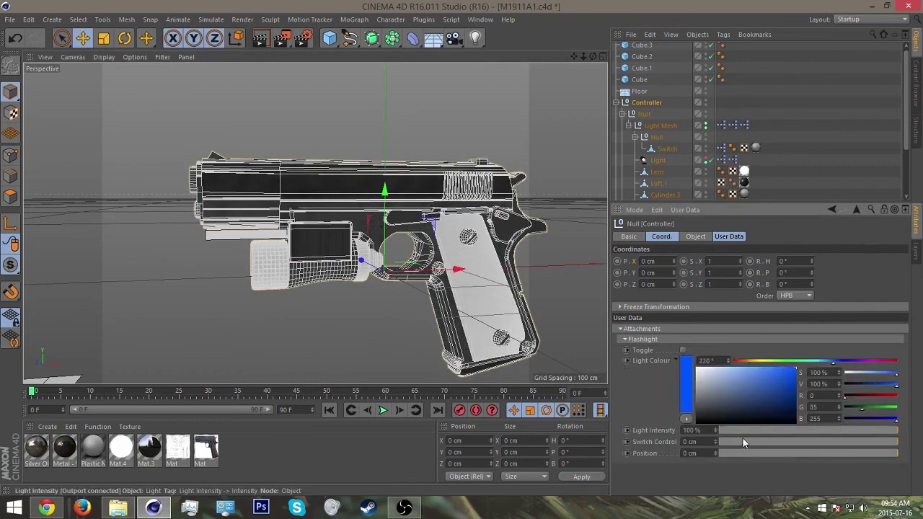
- Set the flashlight's Position to -100 cm and render the view to check the light cast on the floor and cubes
{"action": "left_click_drag", "start_coordinate": [361, 238], "coordinate": [556, 242], "text": "alt"}
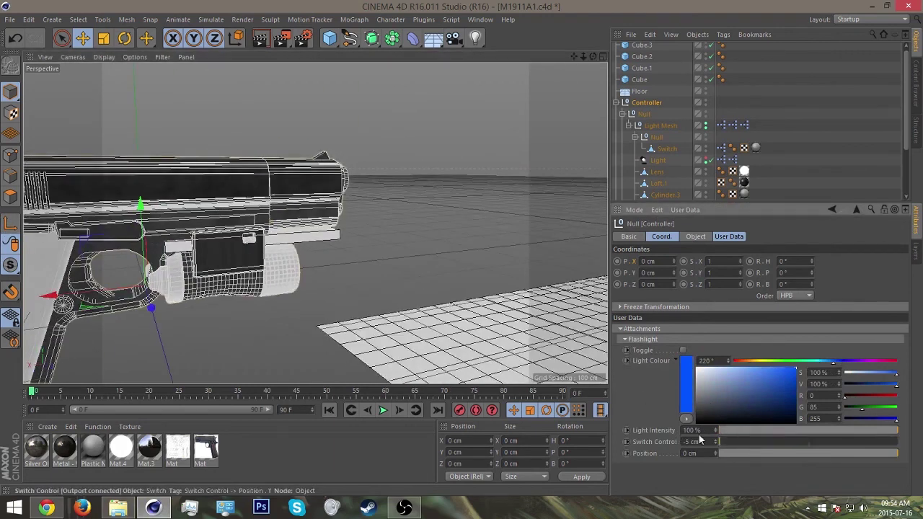
{"action": "left_click_drag", "start_coordinate": [807, 453], "coordinate": [720, 453]}
{"action": "left_click_drag", "start_coordinate": [418, 303], "coordinate": [332, 233], "text": "alt"}
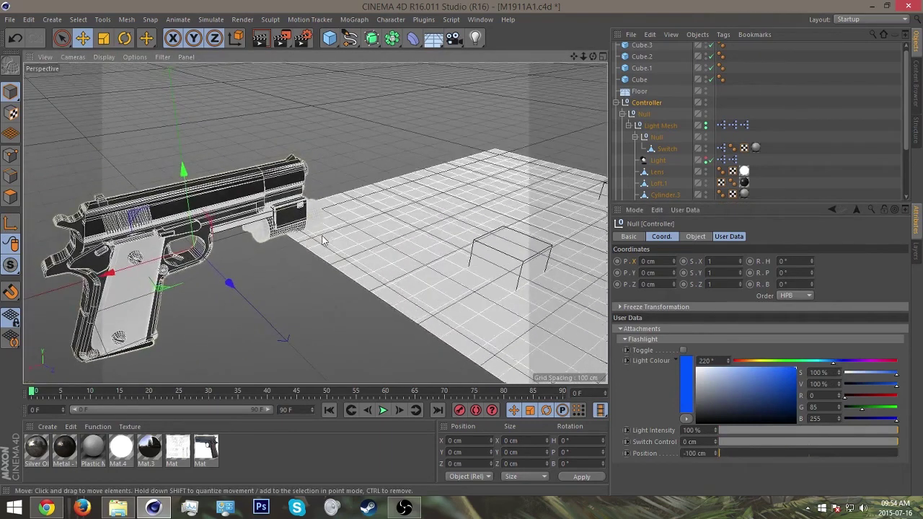
{"action": "key", "text": "ctrl+r"}
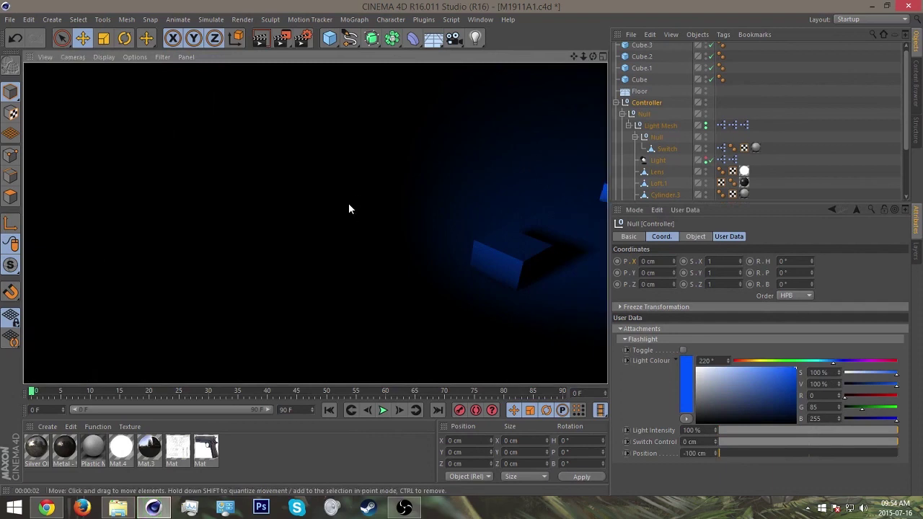
- Re-enable the Lighting group for rendering and render the view of the pistol with its flashlight
{"action": "mouse_move", "coordinate": [272, 207]}
{"action": "left_mouse_down", "text": "alt"}
{"action": "mouse_move", "coordinate": [137, 182]}
{"action": "mouse_move", "coordinate": [358, 186]}
{"action": "mouse_move", "coordinate": [275, 189]}
{"action": "left_mouse_up", "text": "alt"}
{"action": "left_click", "coordinate": [619, 102]}
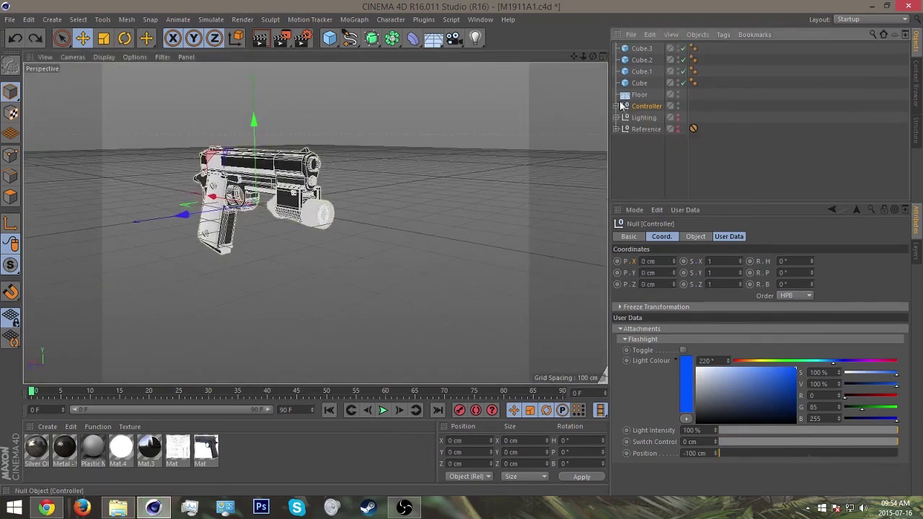
{"action": "left_click", "coordinate": [678, 118]}
{"action": "left_click_drag", "start_coordinate": [173, 189], "coordinate": [415, 178], "text": "alt"}
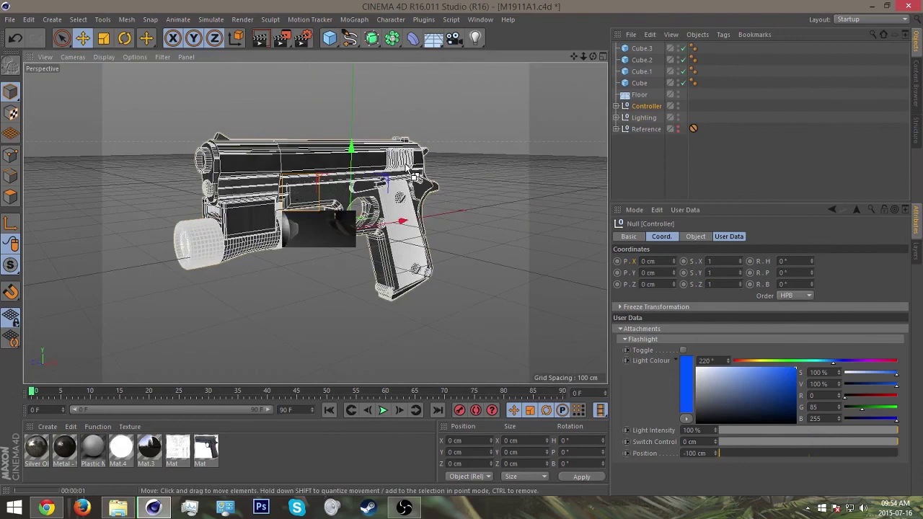